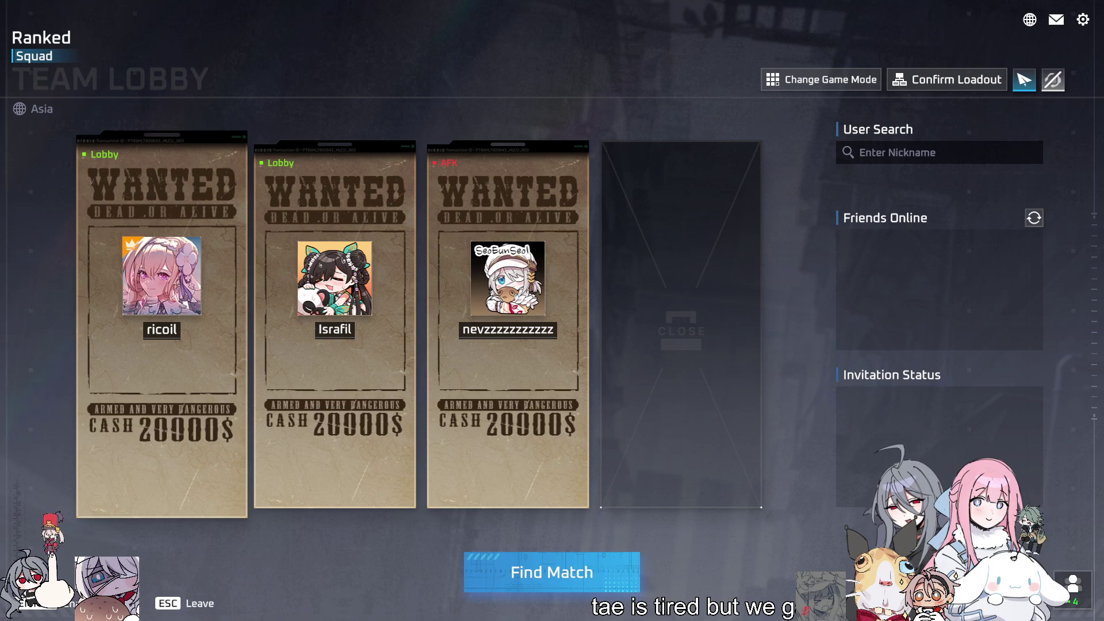
Switch to Clip Studio Paint and try touching up the line art between the cheek and raised hand in the centre panel
key(alt+Tab)
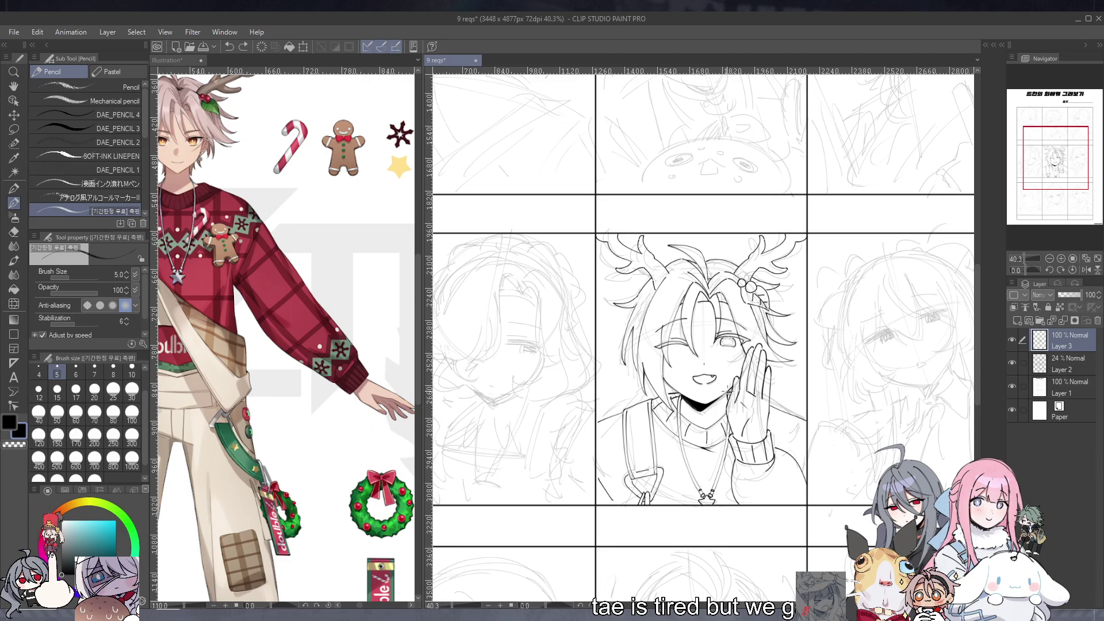
scroll(731, 359, up, 3)
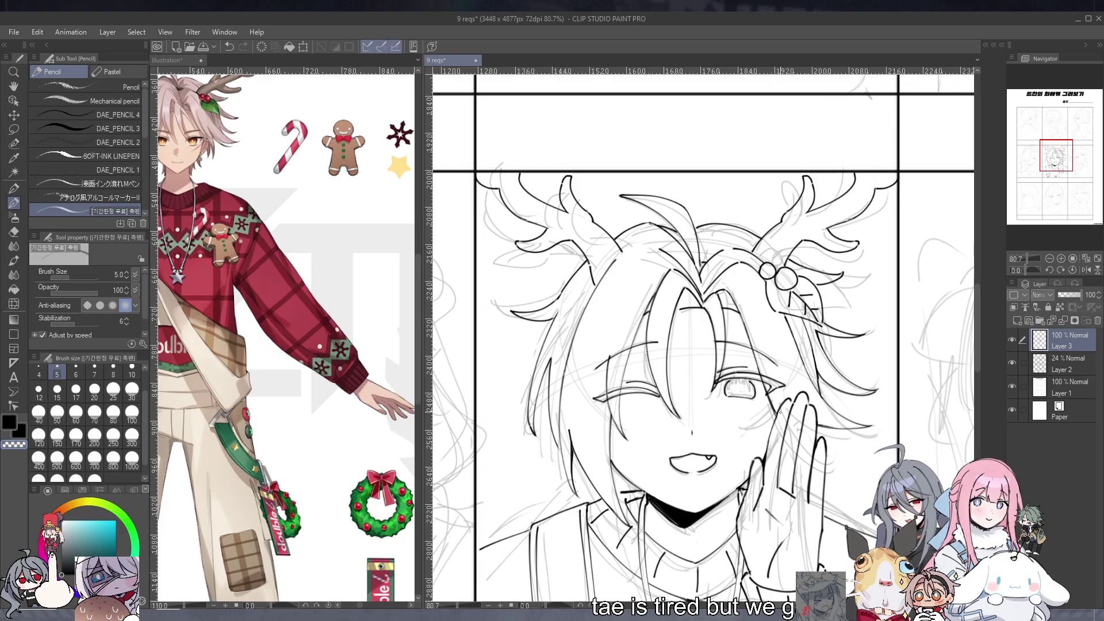
key(c)
key(ctrl+z)
key(ctrl+z)
mouse_move(777, 419)
mouse_down()
mouse_move(766, 452)
mouse_move(769, 441)
mouse_up()
key(ctrl+z)
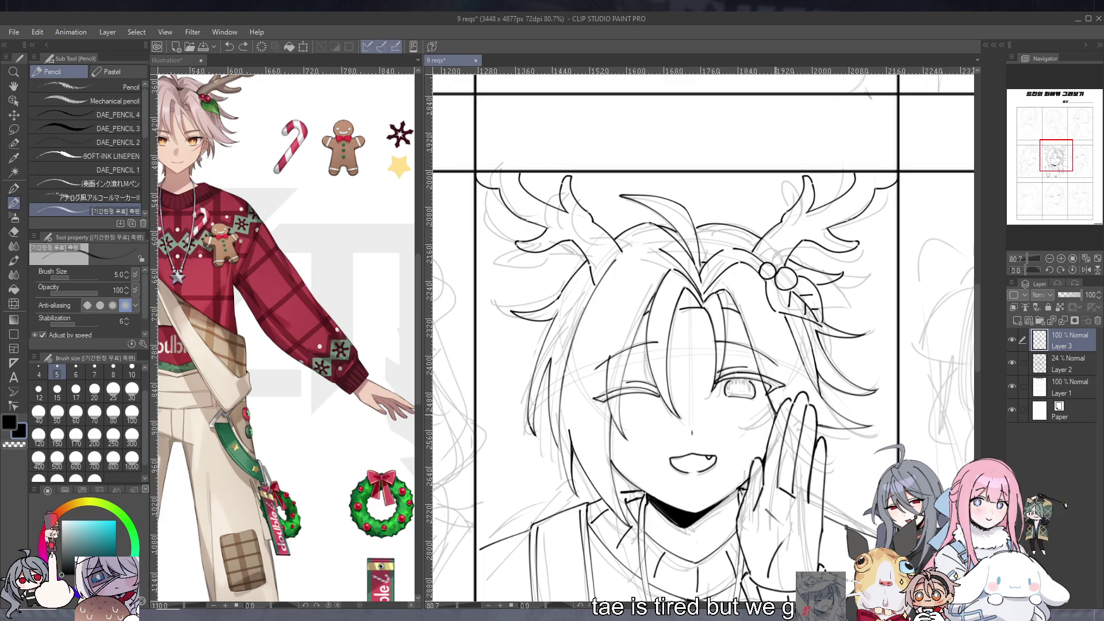
key(ctrl+z)
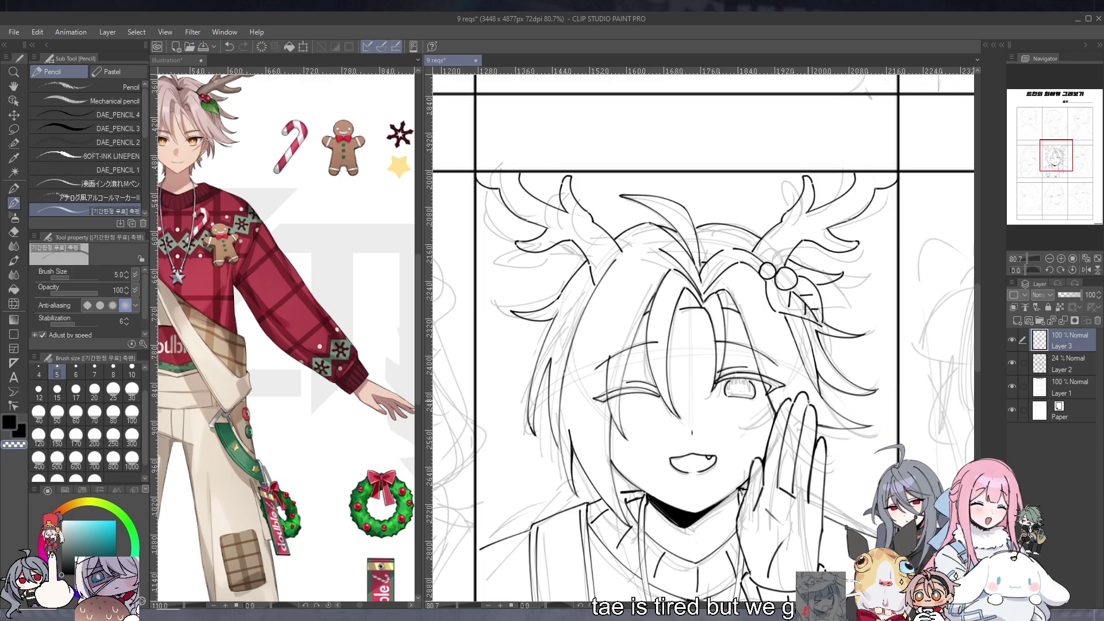
Touch up the line art with a tiny pencil stroke at the raised hand's cuff in the centre panel
scroll(808, 403, down, 5)
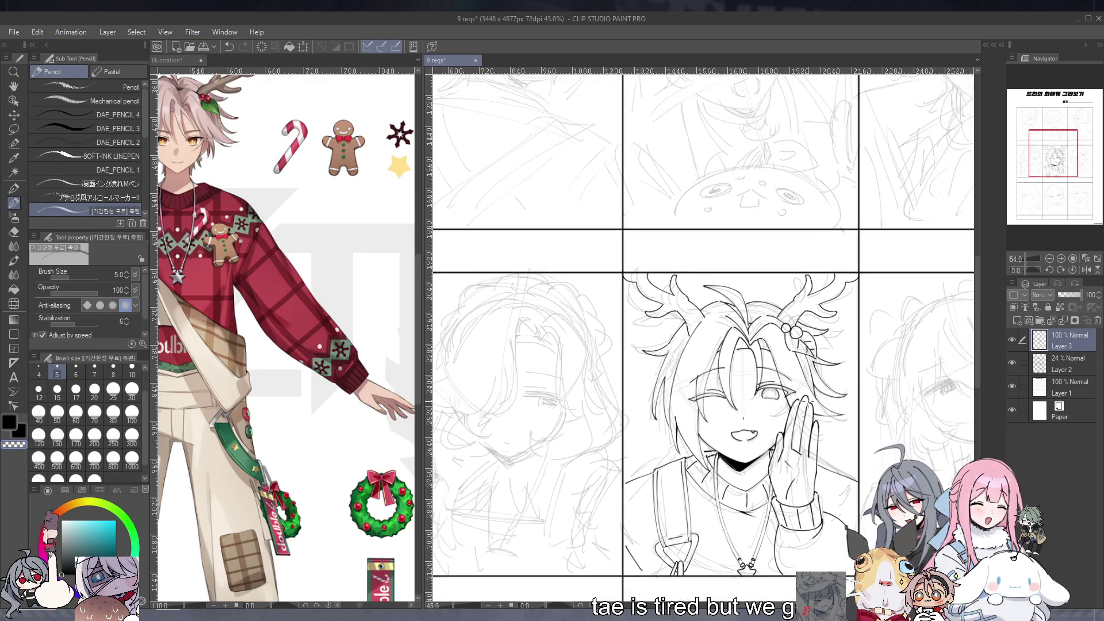
scroll(855, 368, down, 1)
scroll(640, 445, down, 1)
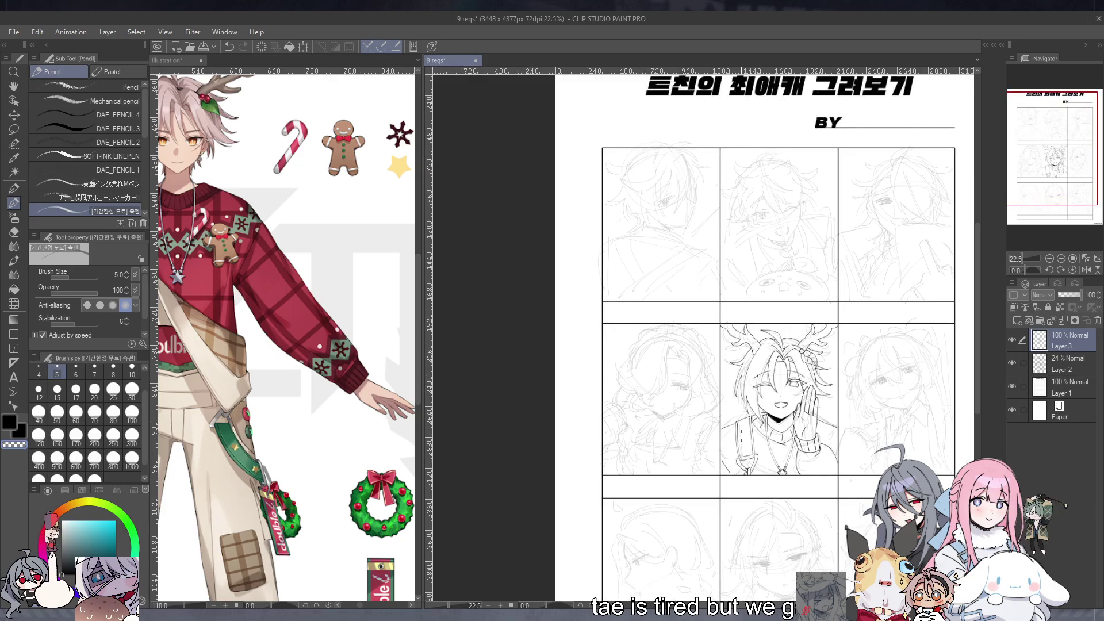
scroll(883, 444, up, 2)
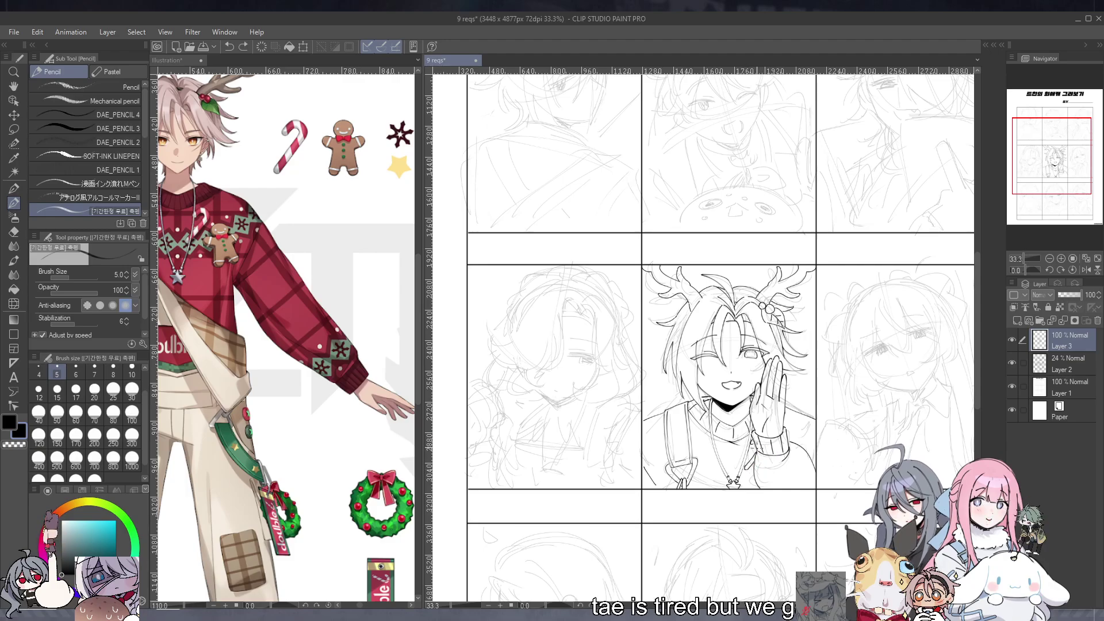
drag(757, 446, 755, 442)
key(c)
Reframe the reference illustration on the full antlered character in the plaid sweater and overalls
click(246, 287)
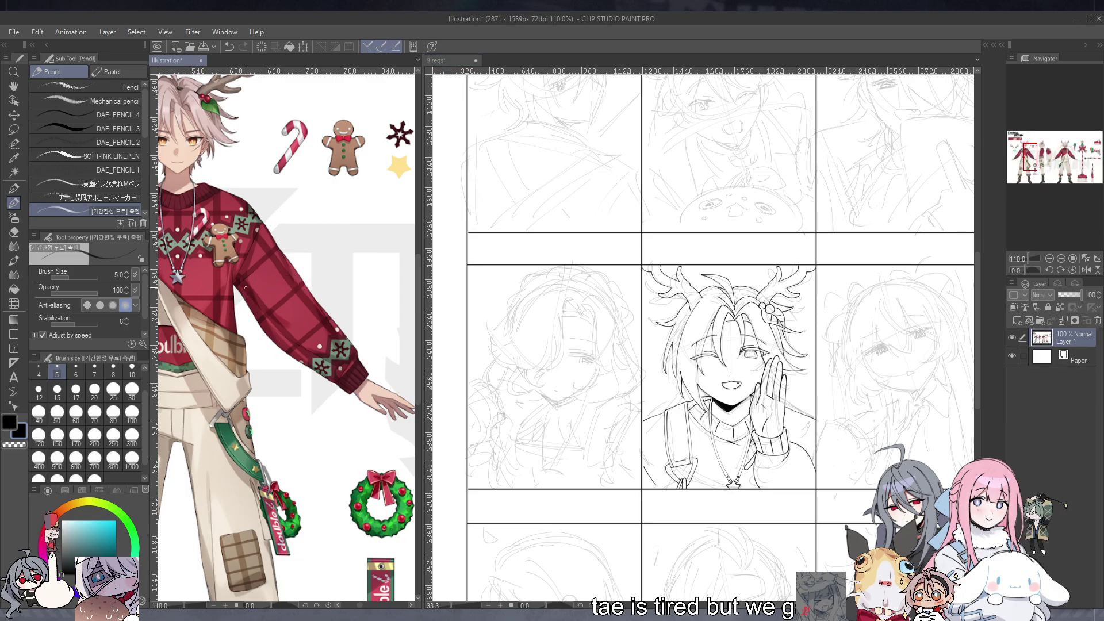
scroll(246, 288, down, 5)
scroll(246, 287, up, 4)
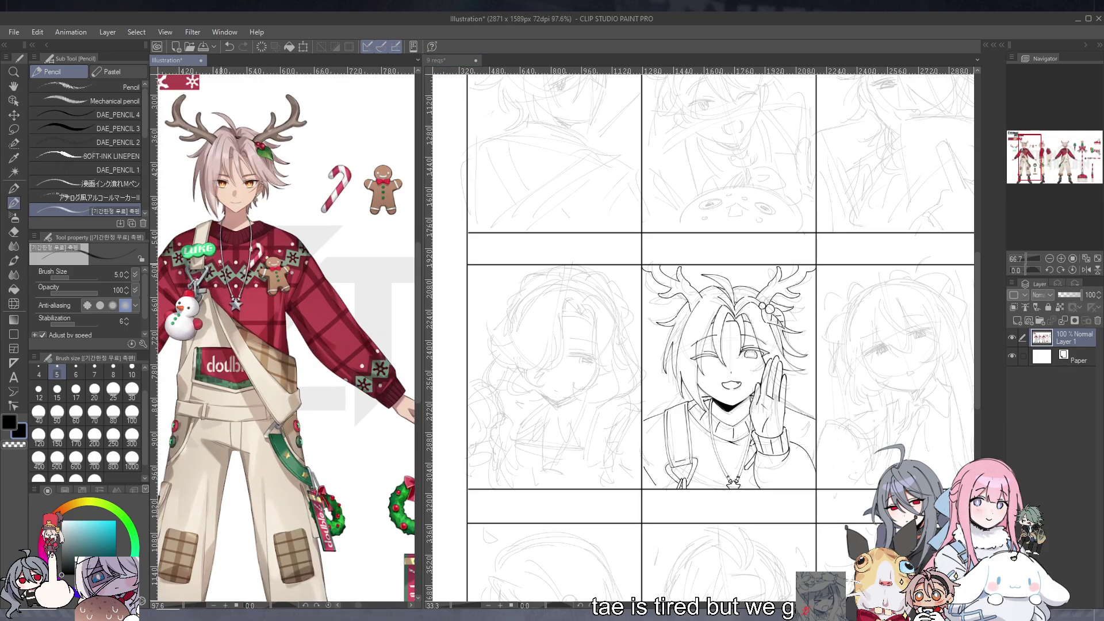
scroll(246, 287, down, 3)
scroll(246, 288, up, 2)
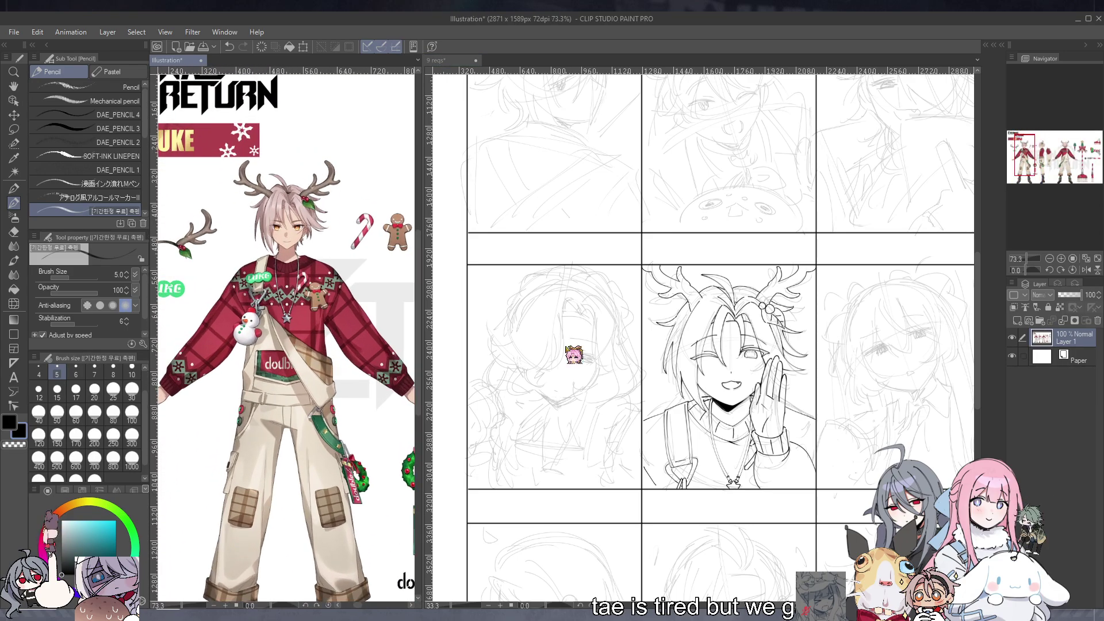
Hide the rough sketch on Layer 2 of the 9 reqs canvas to inspect the line art, and show it again
click(834, 437)
click(1012, 364)
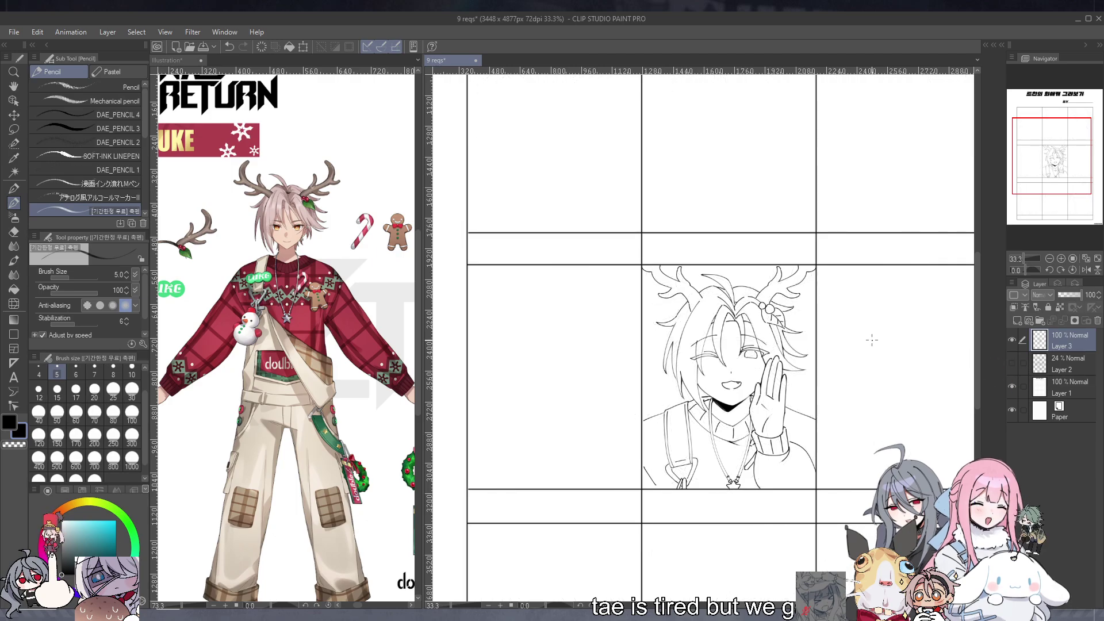
scroll(826, 352, up, 3)
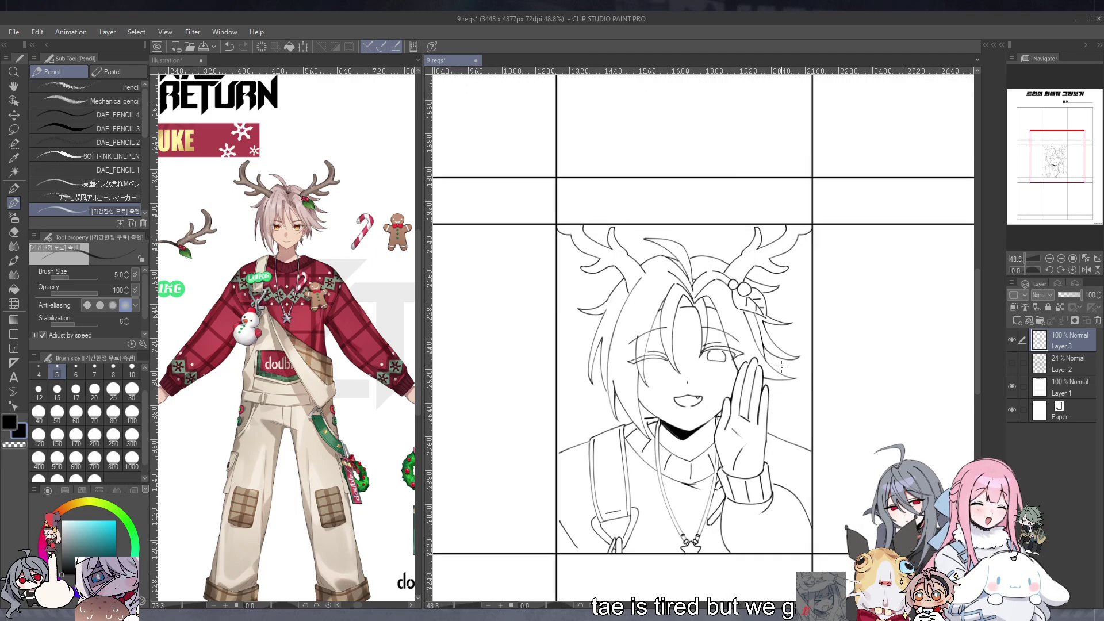
click(1012, 364)
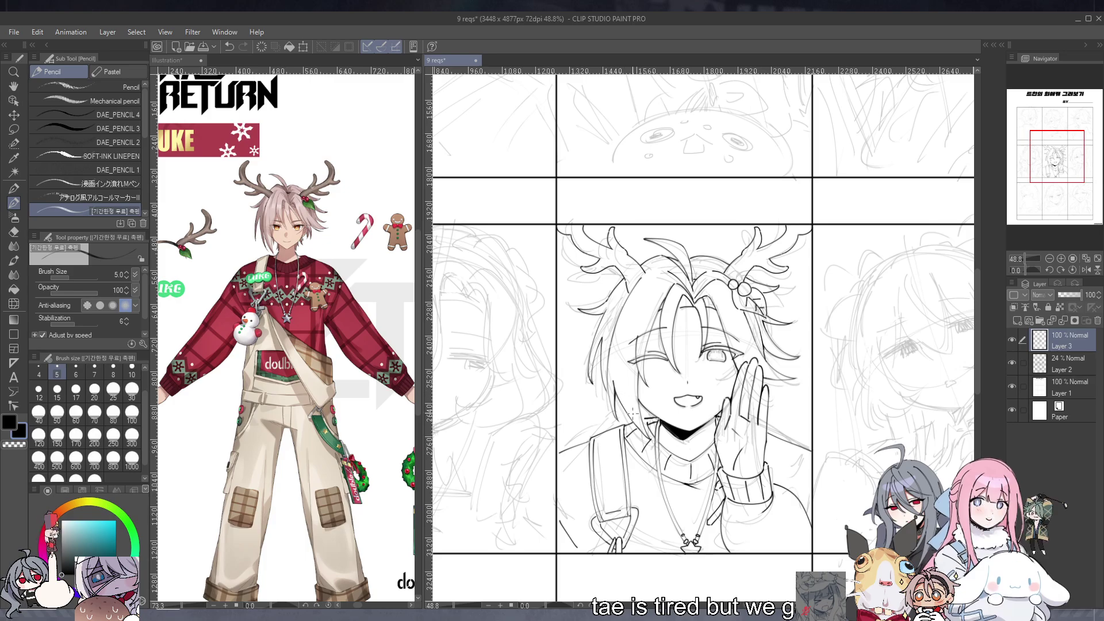
Rework the small strokes at the tip of the hair lock beside the jaw in the centre portrait
key(ctrl+z)
drag(638, 403, 650, 415)
key(ctrl+z)
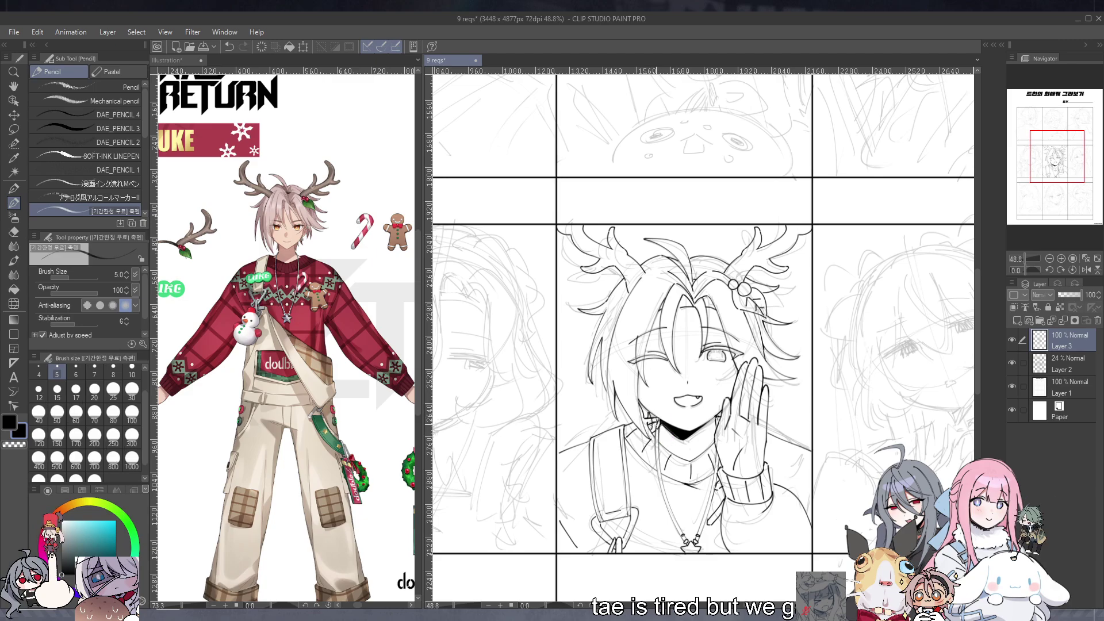
click(650, 413)
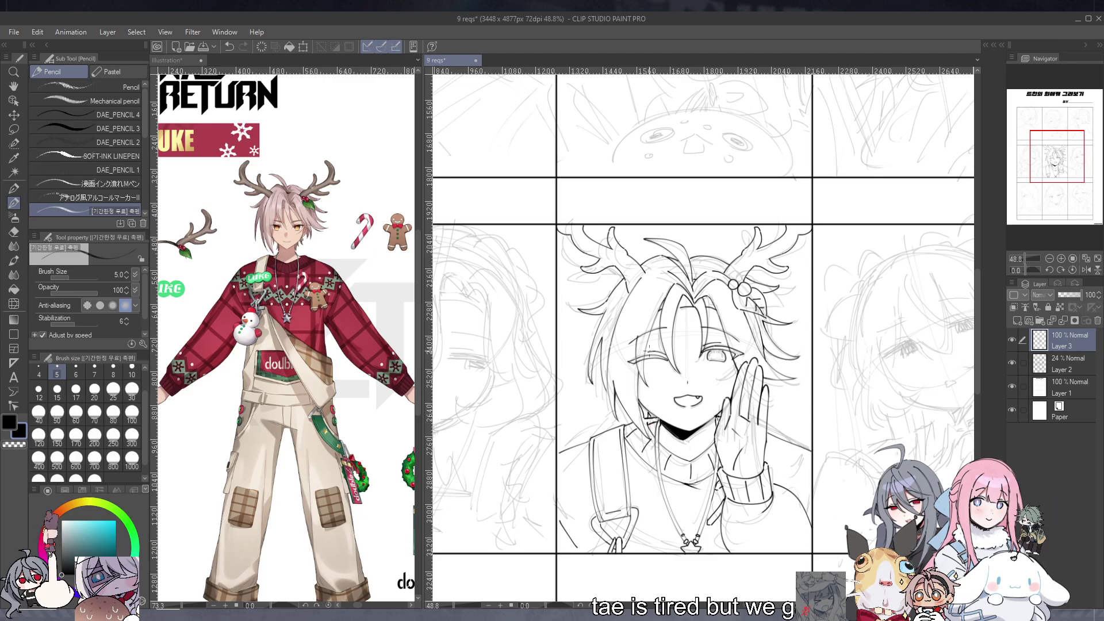
key(ctrl+z)
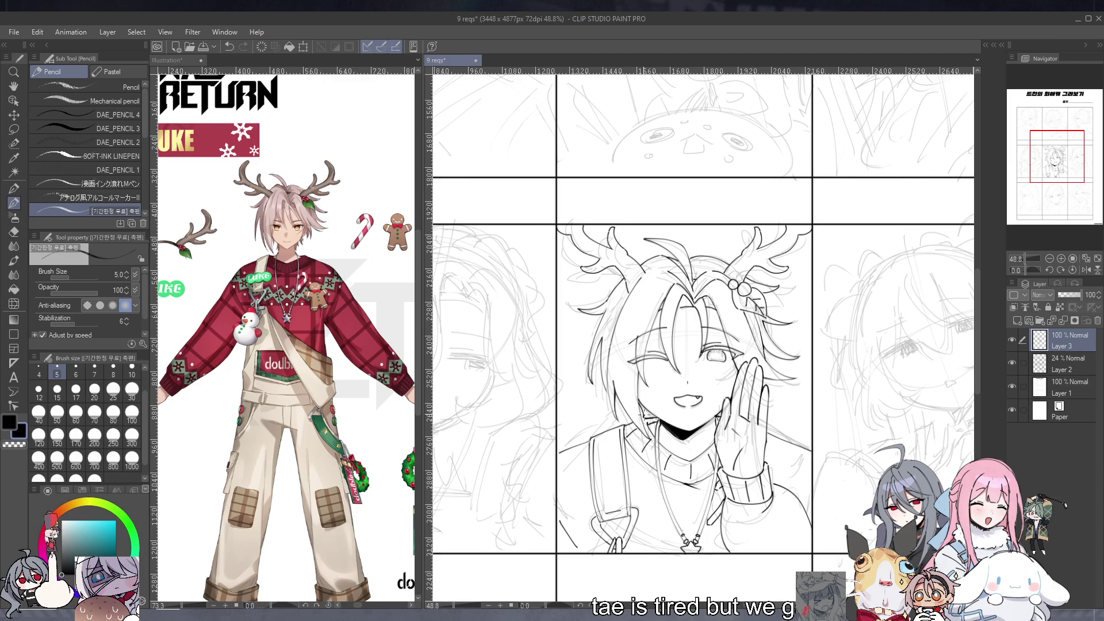
click(643, 420)
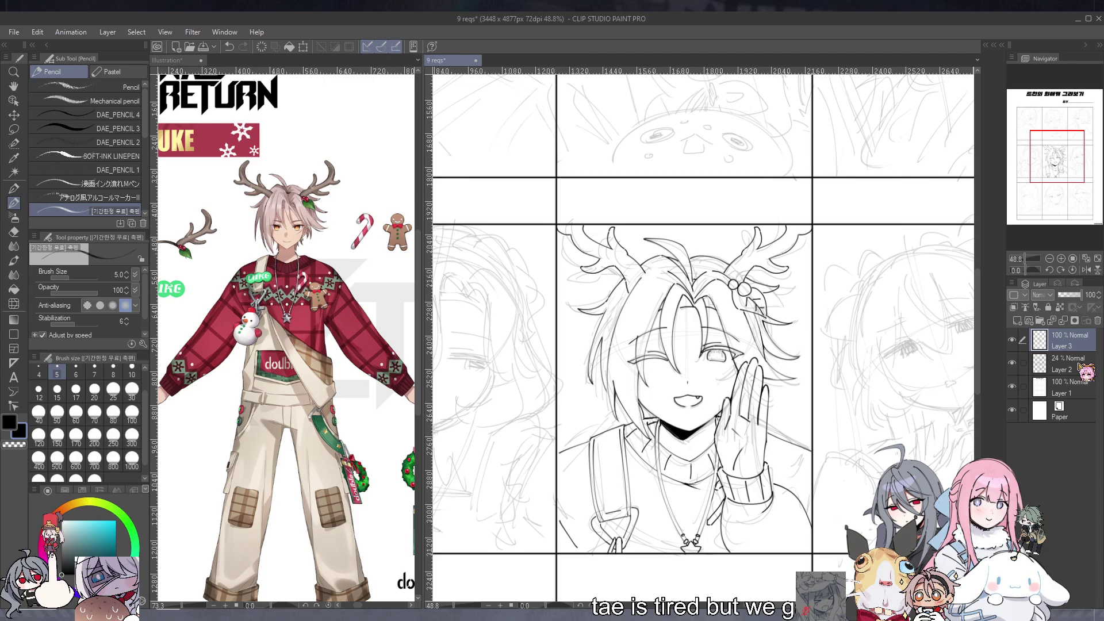
Compare the centre portrait's line art with and without the Layer 2 sketch, leaving Layer 2 hidden
click(1013, 363)
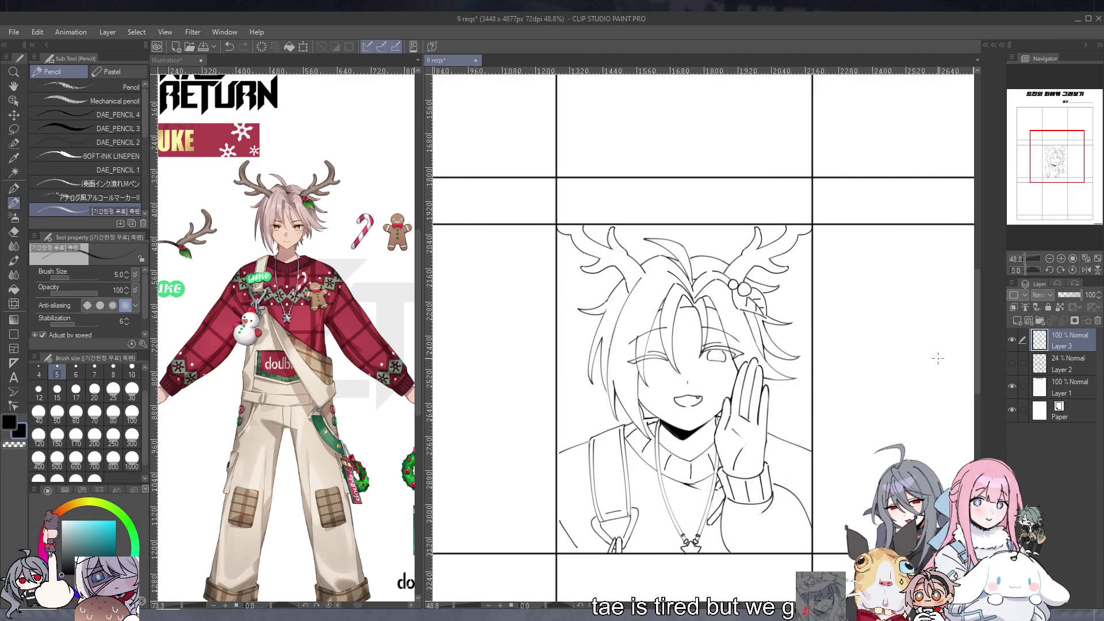
scroll(881, 332, down, 3)
click(1011, 362)
click(1012, 364)
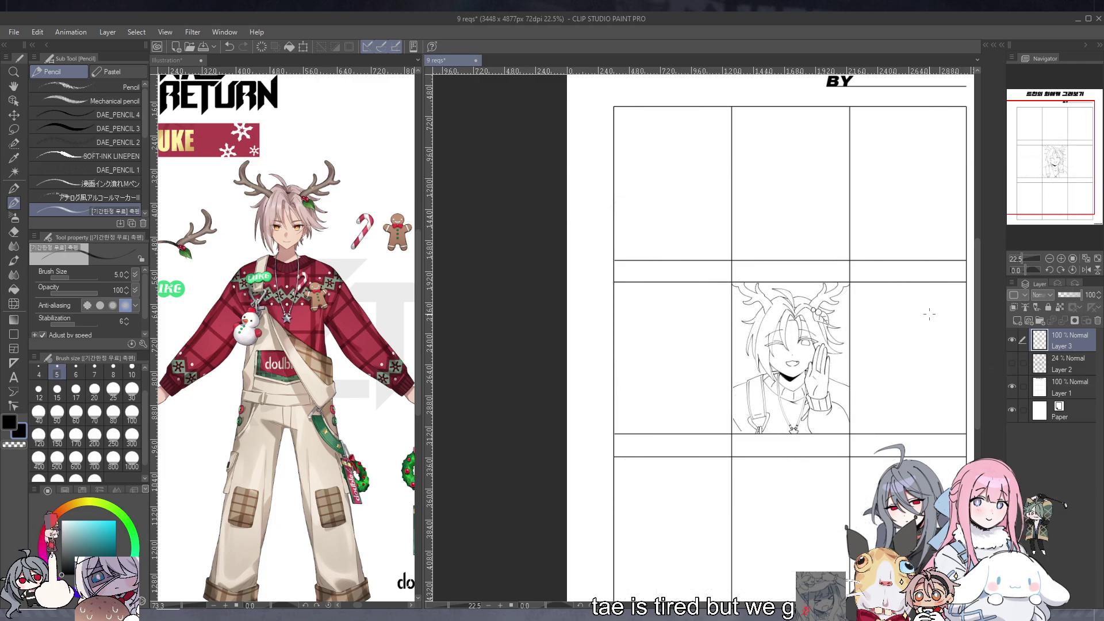
key(ctrl+plus)
click(1012, 363)
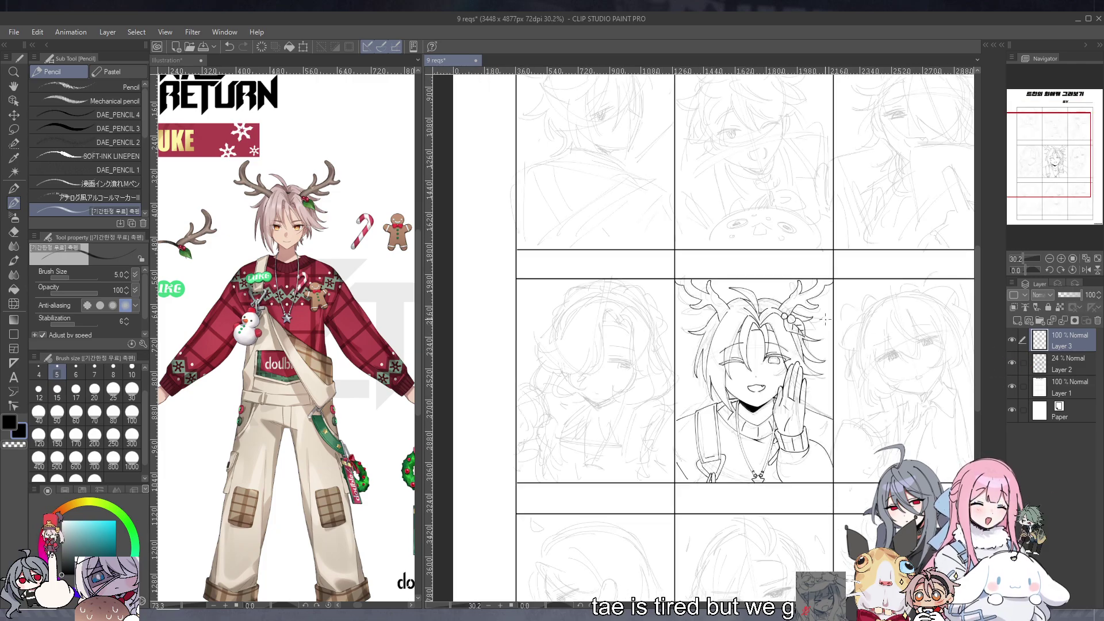
scroll(767, 339, up, 3)
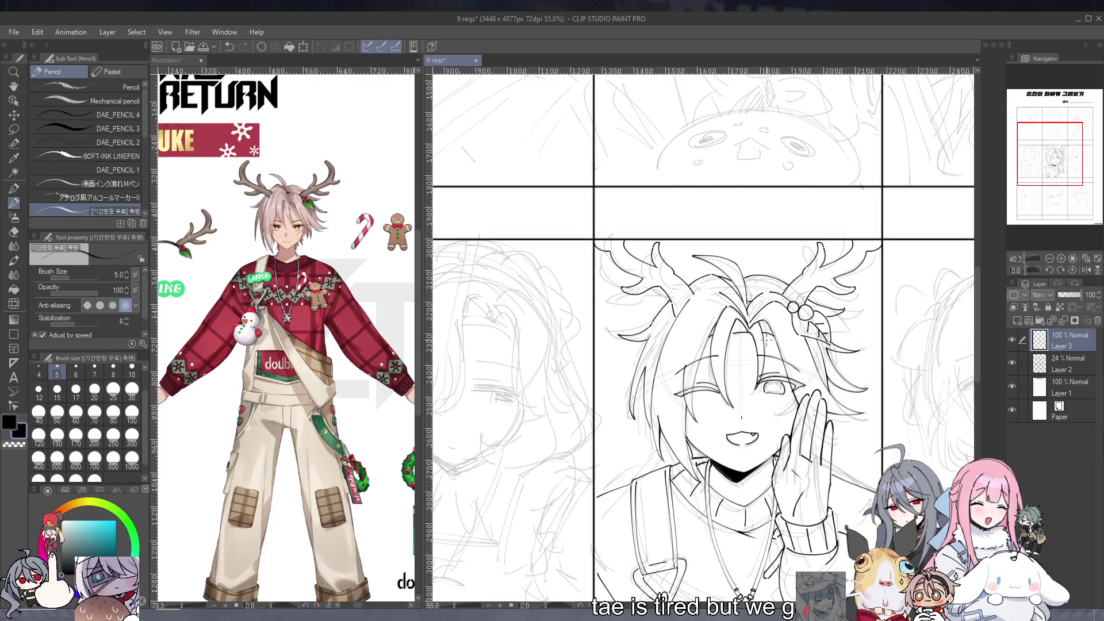
click(1012, 363)
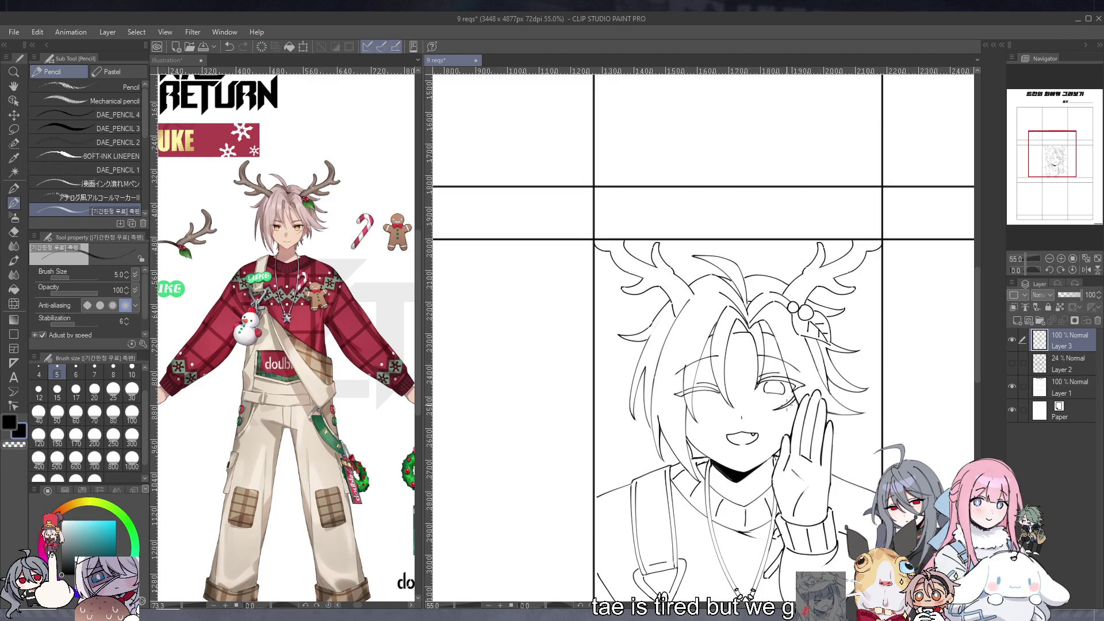
Try reworking the hair strand that runs from the holly ornament toward the raised hand
key(c)
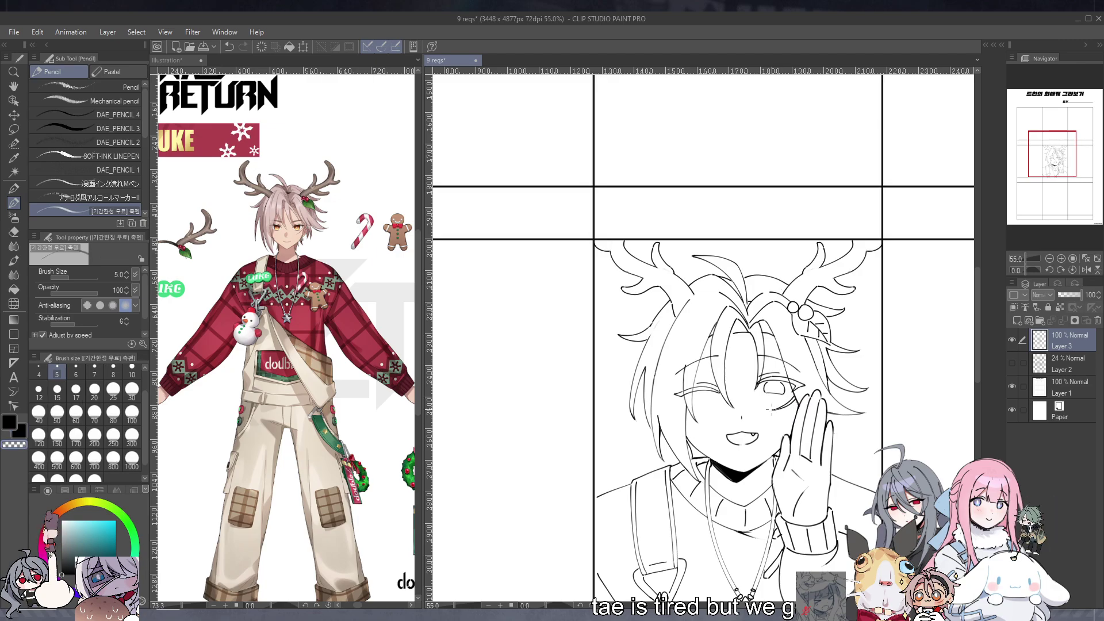
drag(791, 362, 800, 372)
key(ctrl+z)
drag(797, 333, 823, 387)
key(ctrl+z)
key(ctrl+z)
key(ctrl+z)
drag(805, 345, 828, 387)
key(ctrl+z)
drag(802, 338, 832, 387)
key(ctrl+z)
key(ctrl+z)
Rework the long hair strand beside the closed eye, from the fringe down along the cheek
drag(693, 352, 684, 438)
key(ctrl+z)
drag(689, 384, 690, 457)
key(ctrl+z)
key(ctrl+z)
drag(690, 419, 683, 457)
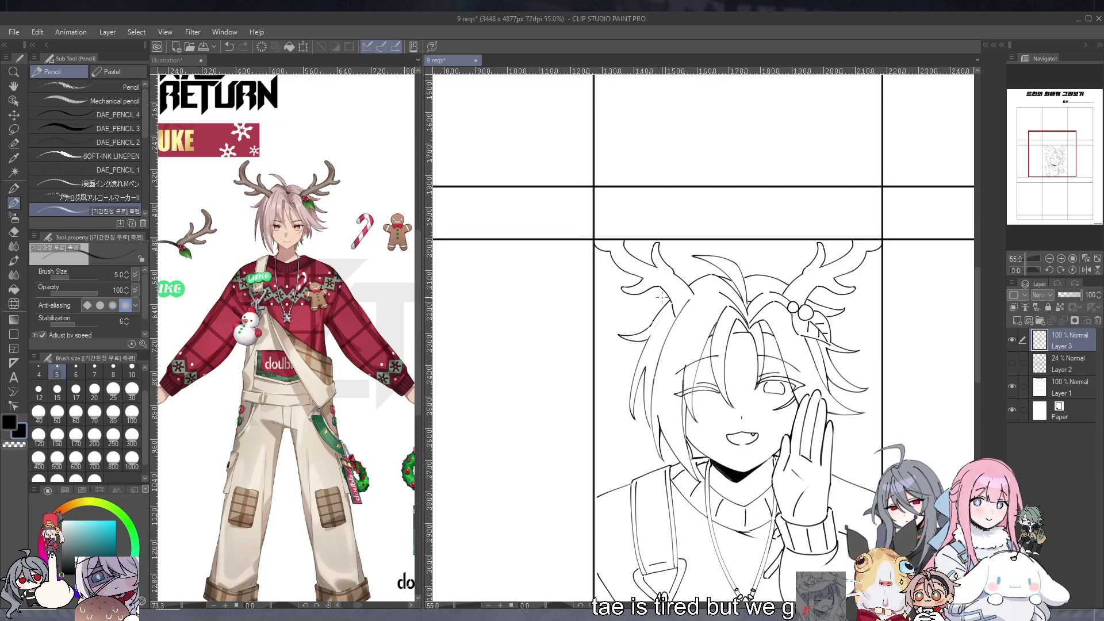
Set the Liquify brush size to 800, reduce it to 100, and switch back to the pencil
scroll(662, 297, down, 3)
scroll(718, 292, up, 1)
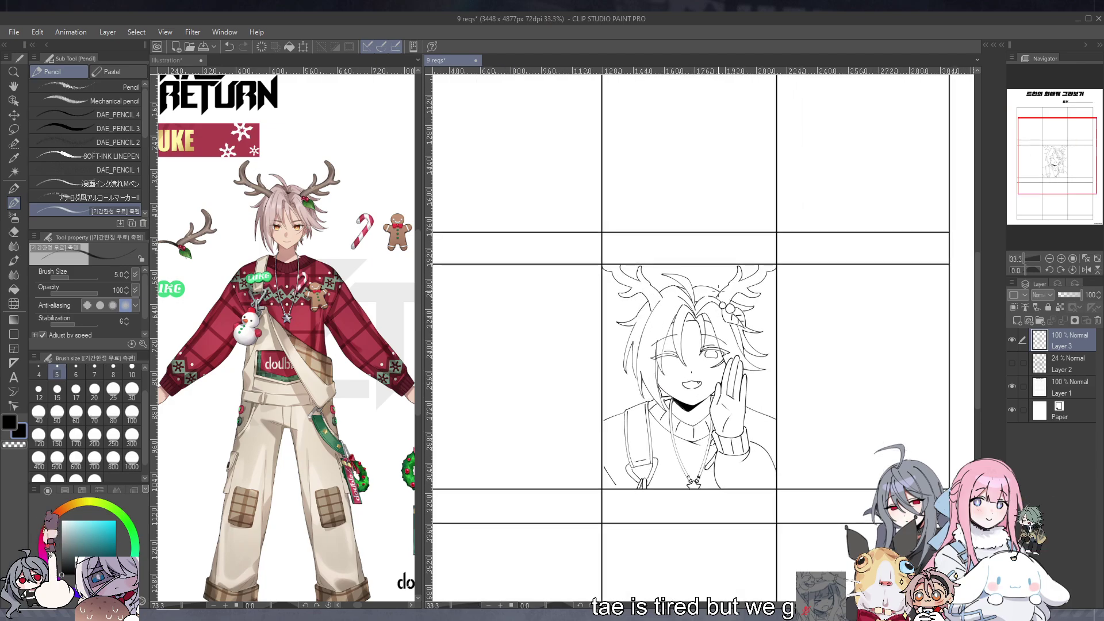
click(14, 304)
click(112, 460)
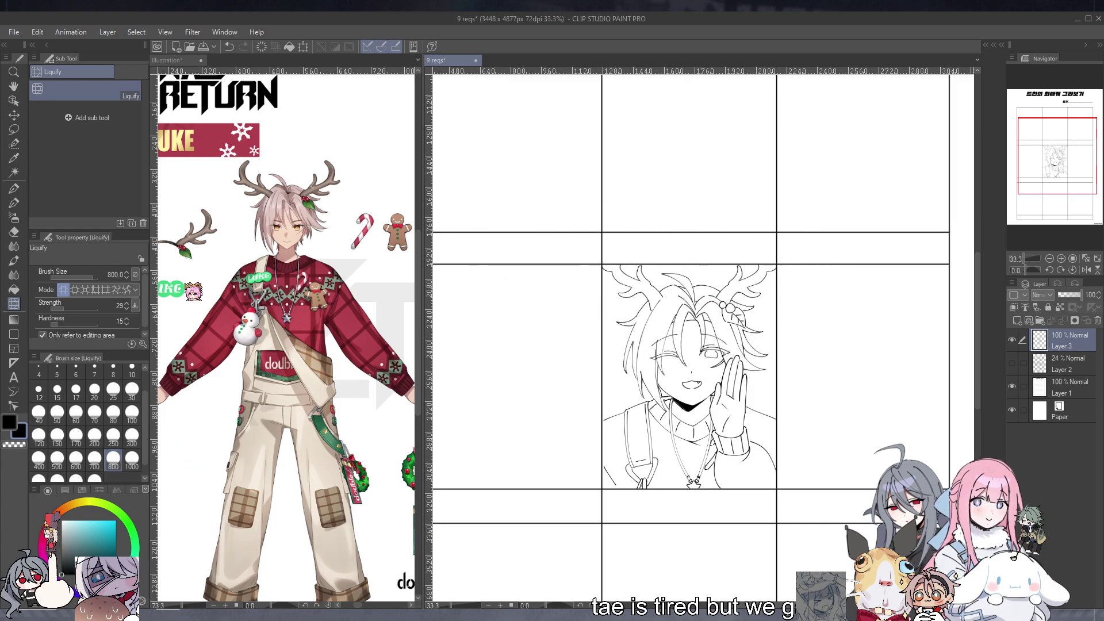
click(14, 202)
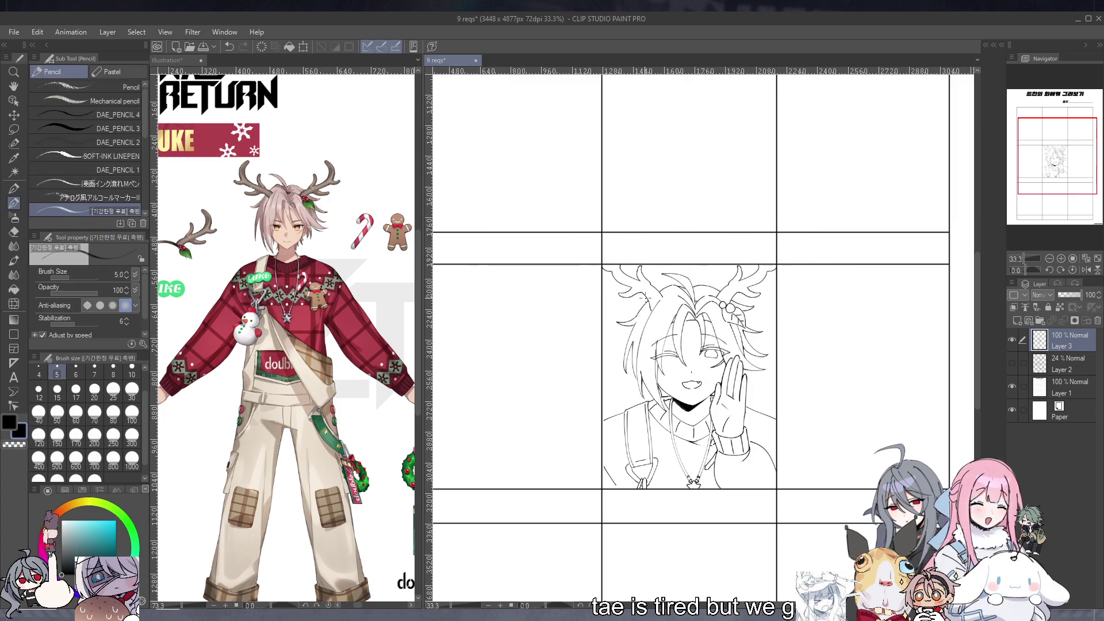
click(14, 303)
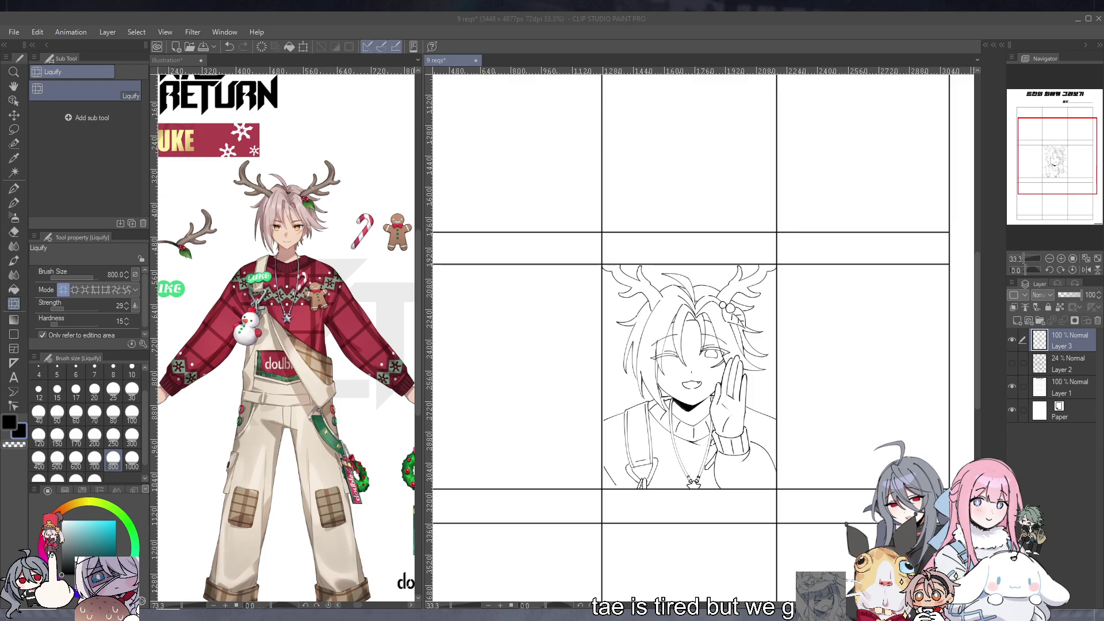
scroll(746, 330, up, 1)
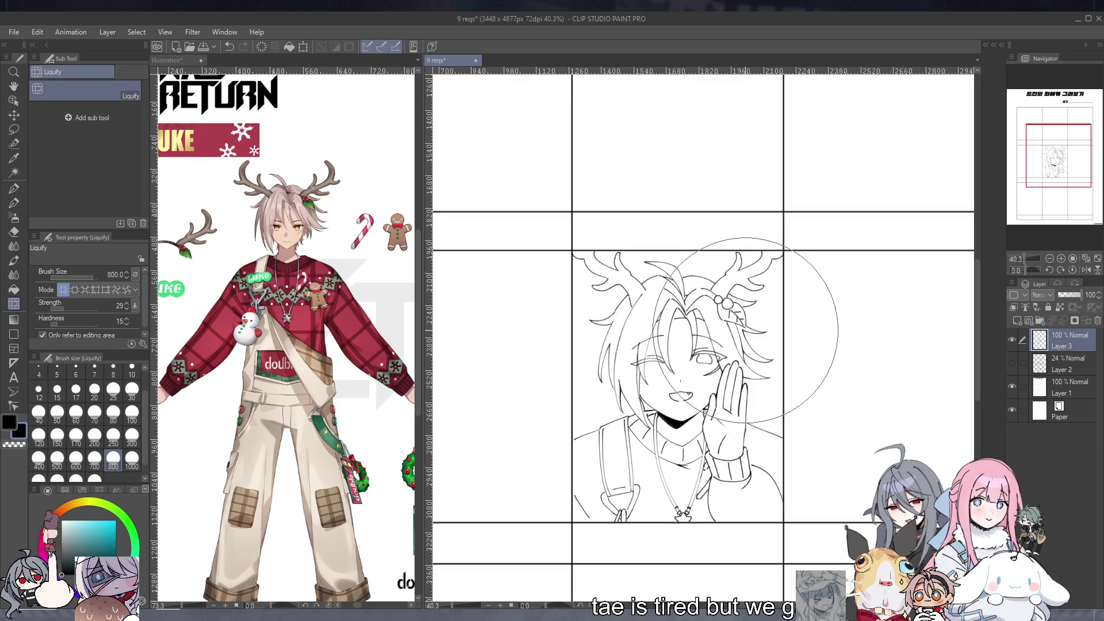
key(p)
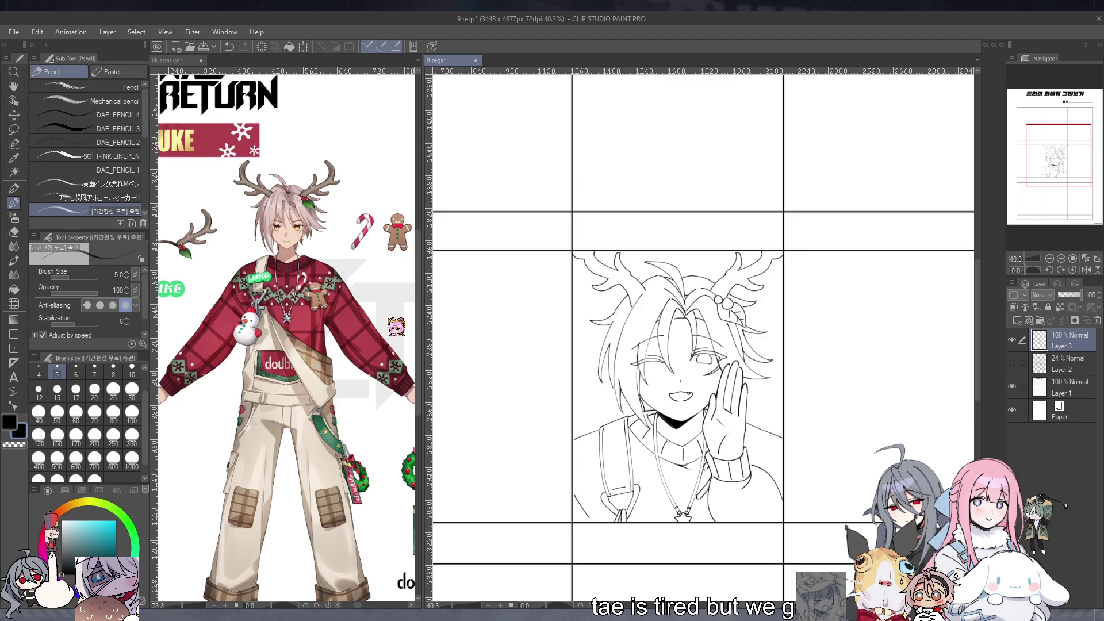
click(14, 304)
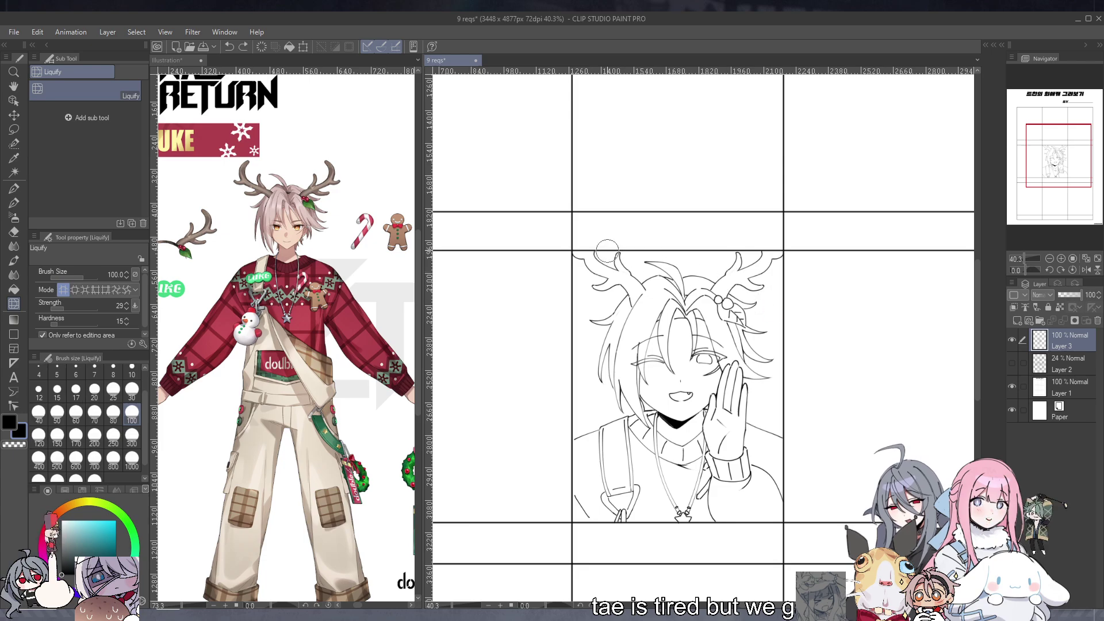
key(p)
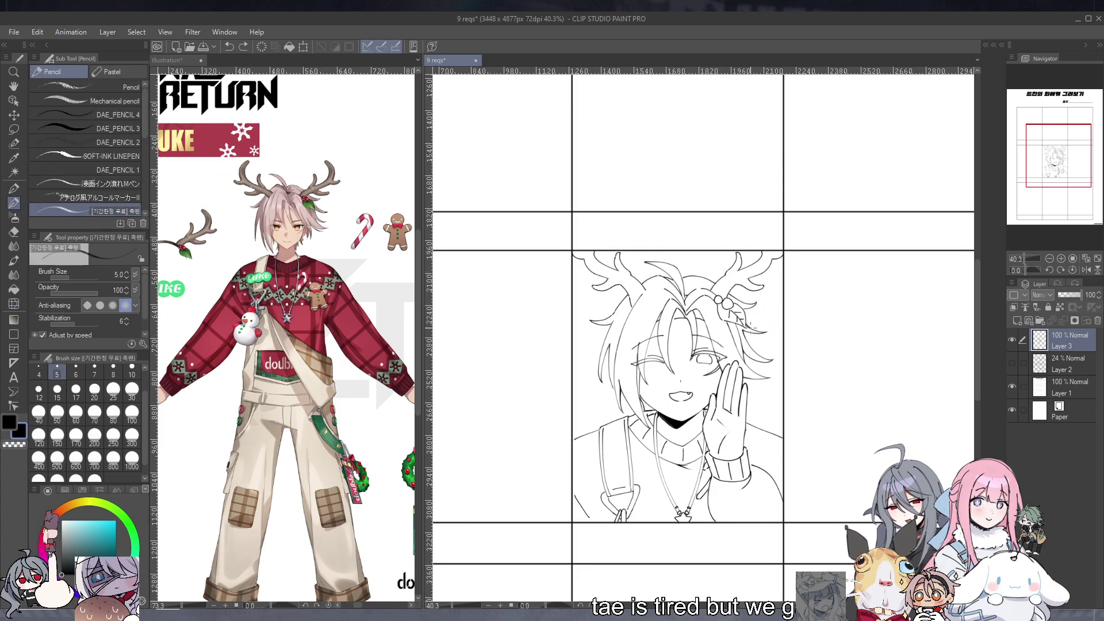
Touch up the short hair tips just below the holly ornament in the centre portrait
drag(746, 324, 746, 323)
key(ctrl+z)
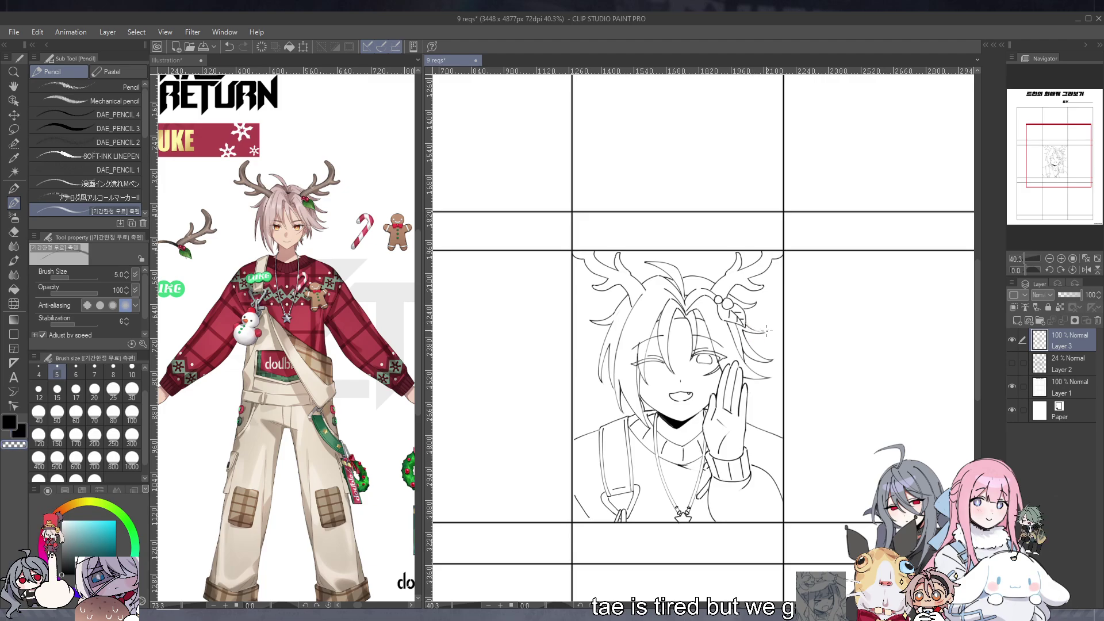
drag(755, 330, 763, 332)
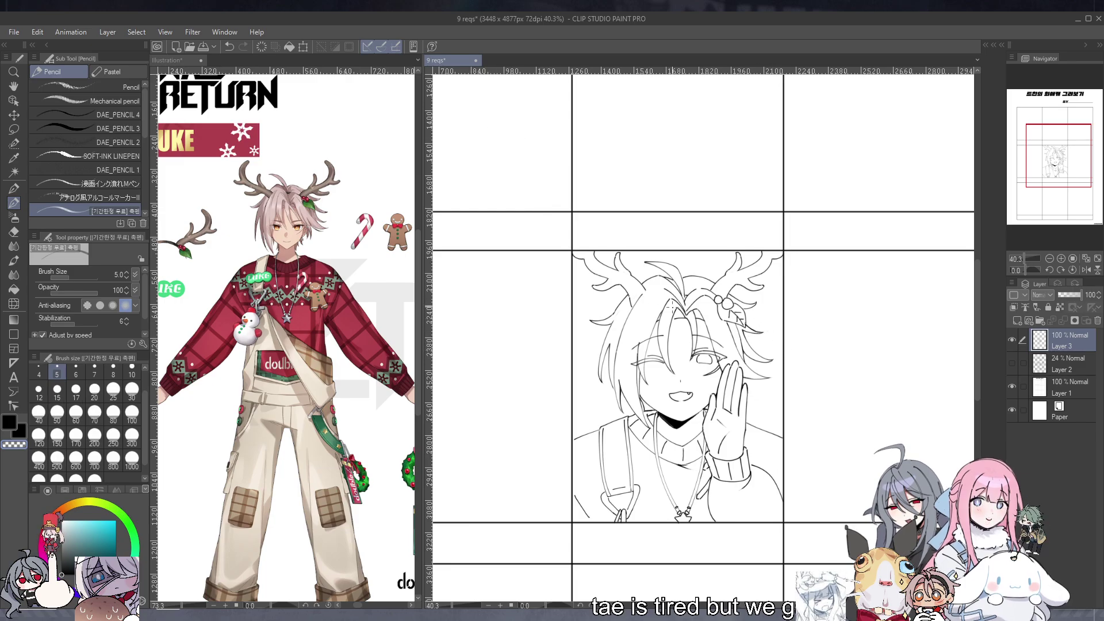
Try redrawing the hair strand just below the holly leaf with short pencil strokes, undoing each attempt
click(14, 188)
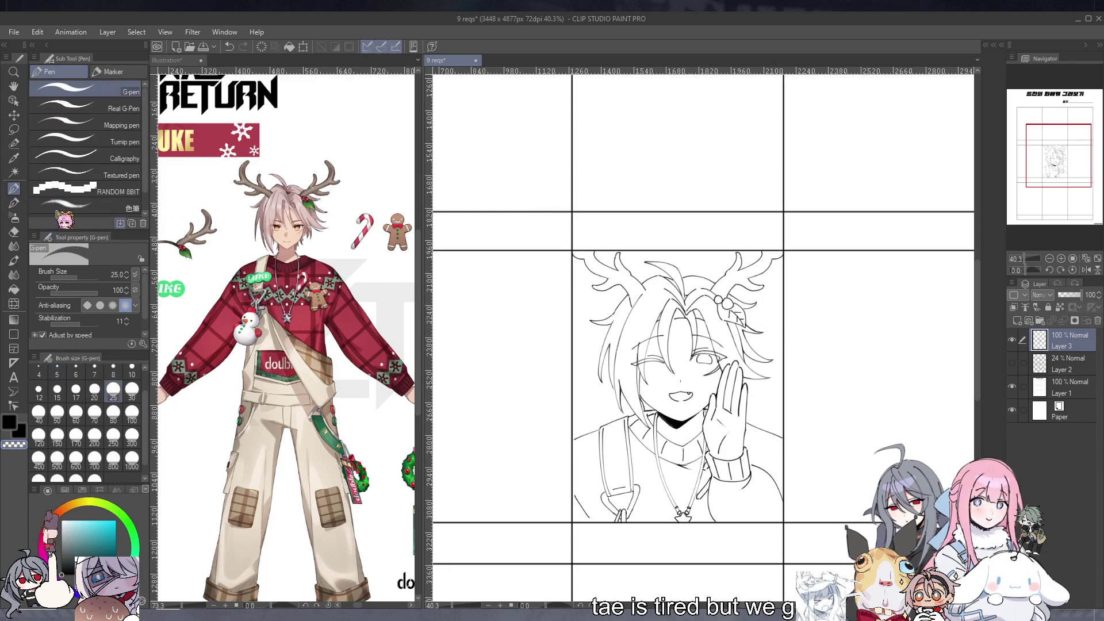
key(ctrl+z)
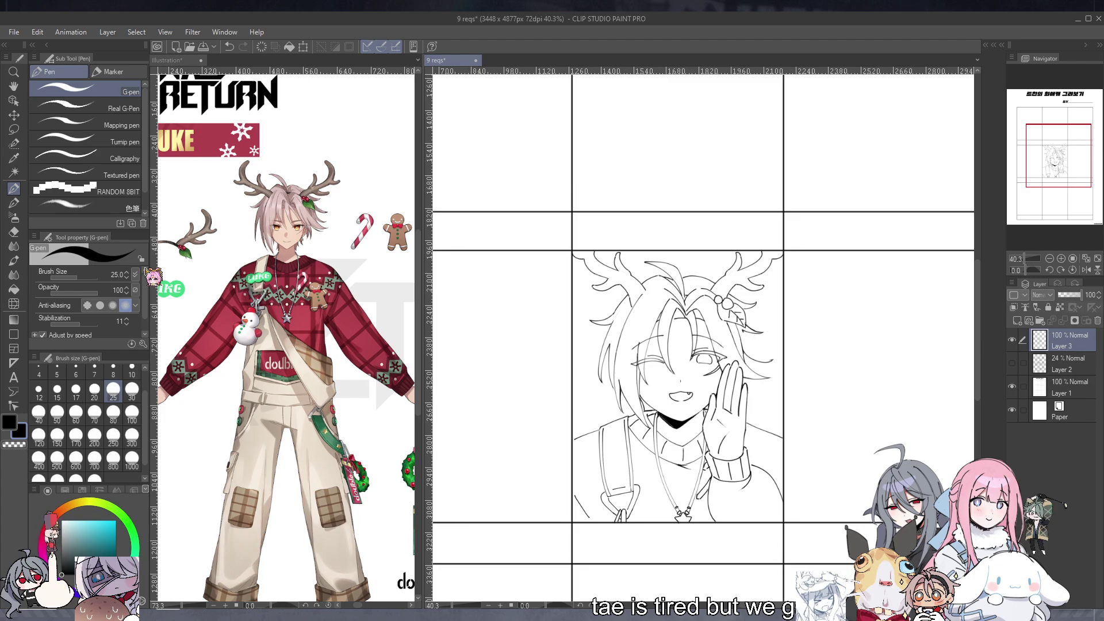
key(p)
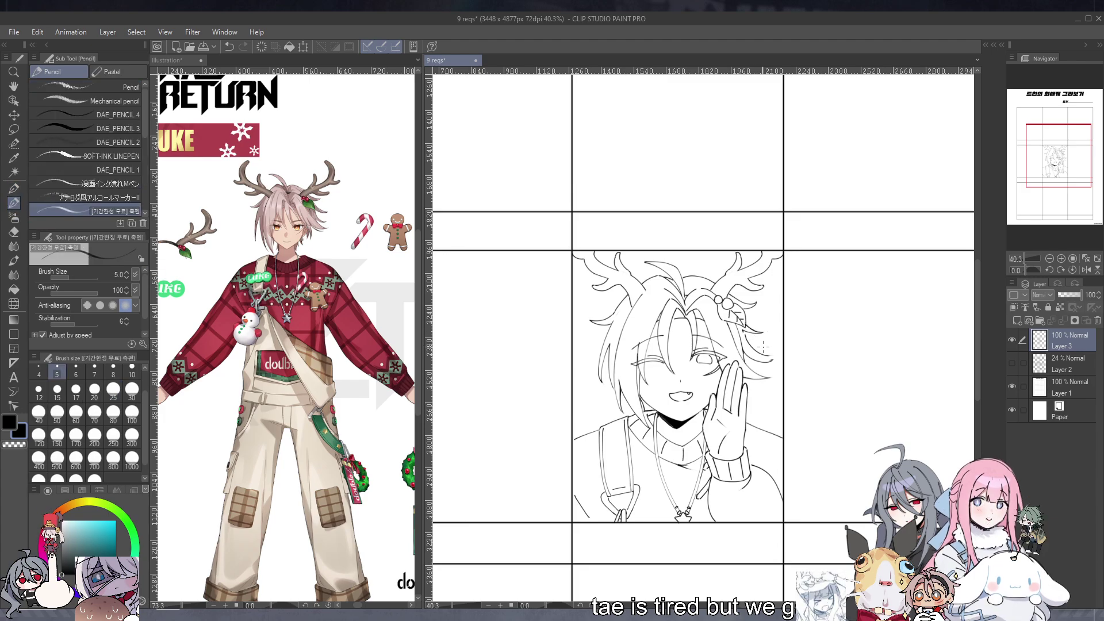
key(ctrl+z)
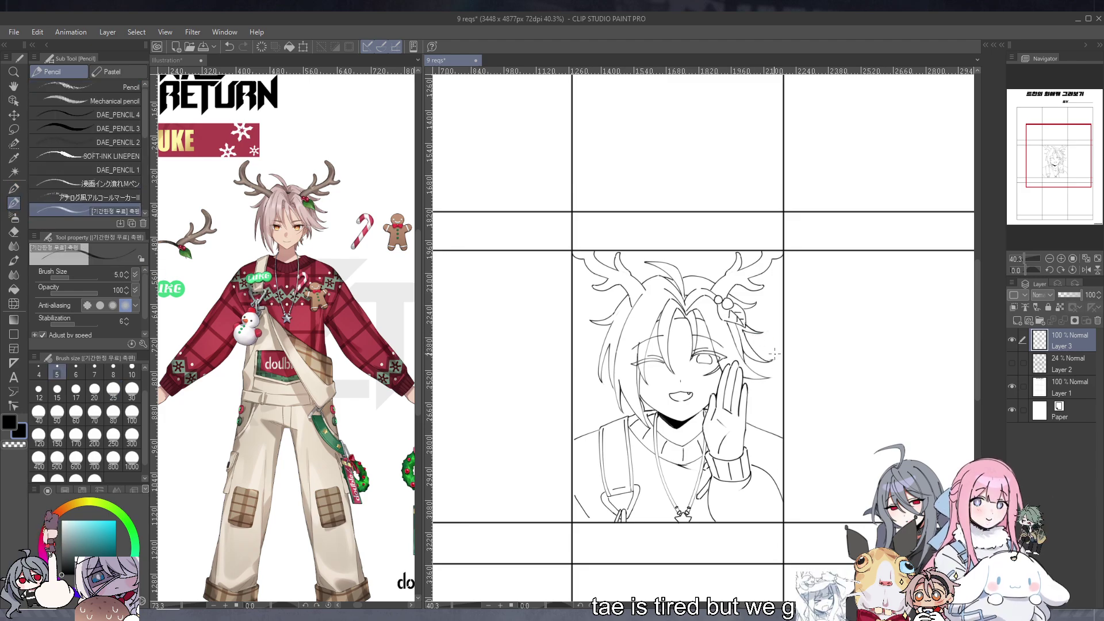
key(ctrl+z)
drag(744, 331, 746, 342)
key(ctrl+z)
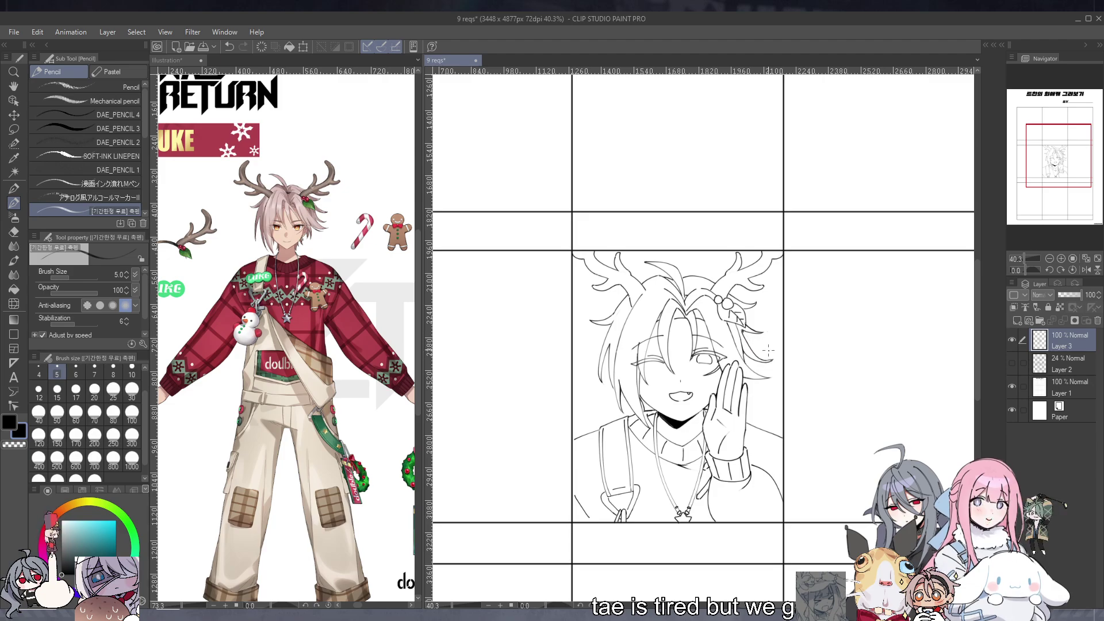
drag(744, 330, 757, 344)
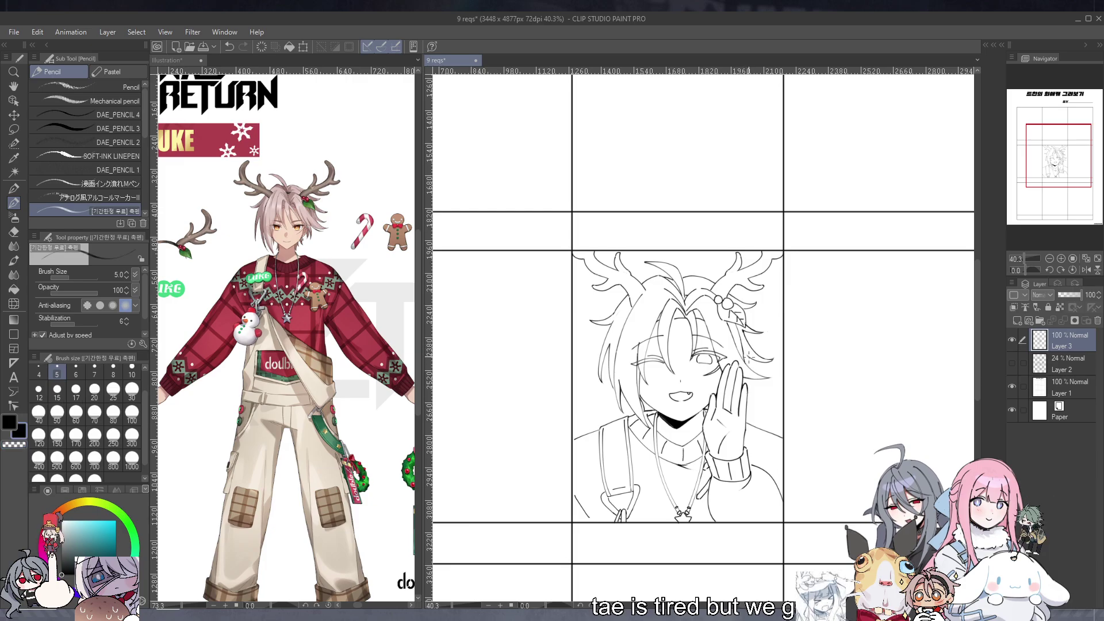
key(ctrl+z)
key(c)
key(ctrl+z)
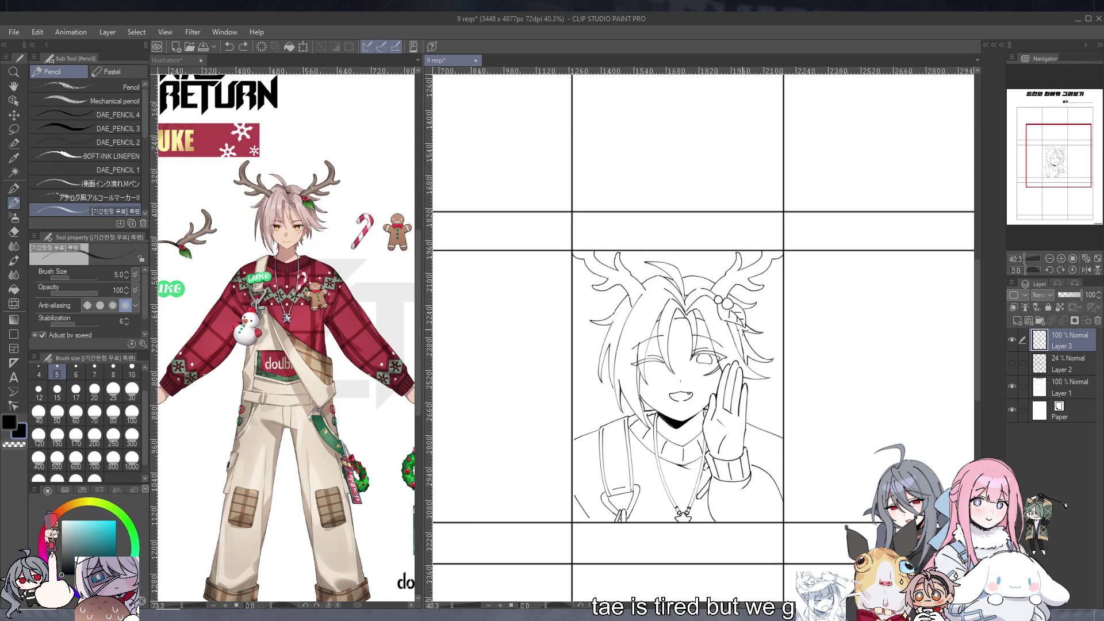
Undo the latest hair strokes and erase a small spot of the strand below the holly leaf using the transparent colour
drag(744, 334, 744, 332)
key(c)
key(ctrl+z)
key(ctrl+z)
key(ctrl+z)
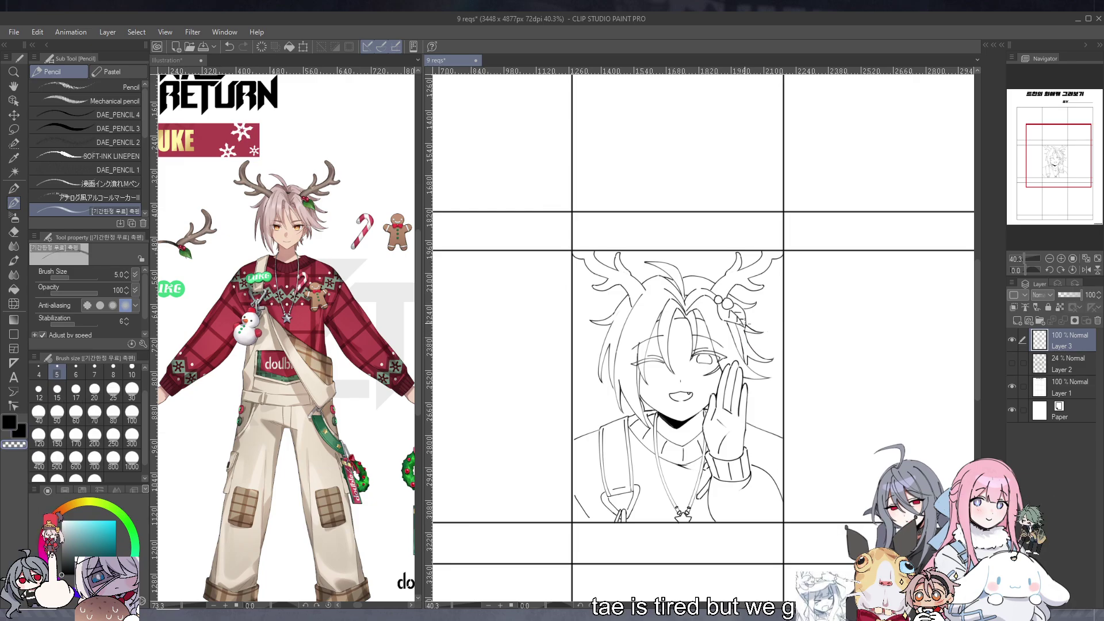
click(745, 330)
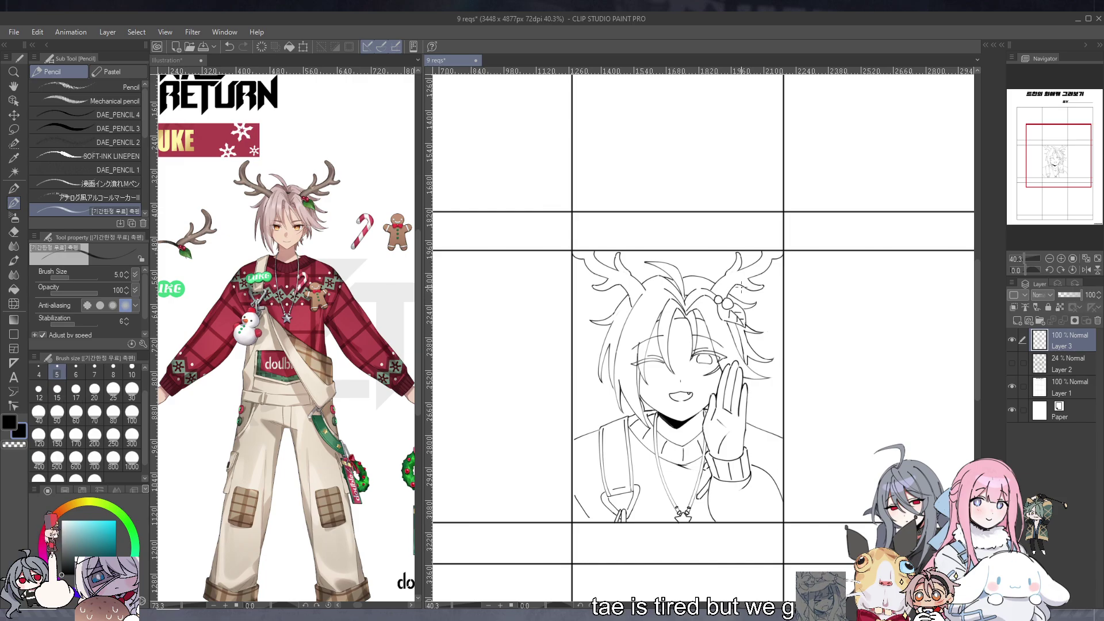
Touch up the hair tips between the holly leaf and the raised hand with a short pencil stroke
scroll(741, 287, down, 7)
scroll(762, 278, up, 9)
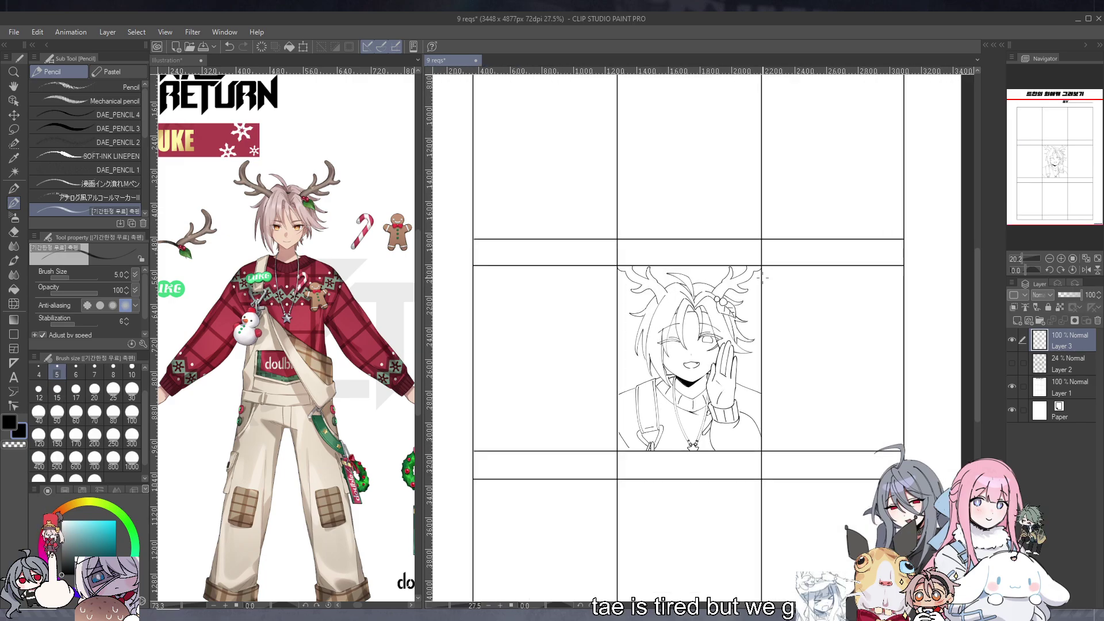
key(p)
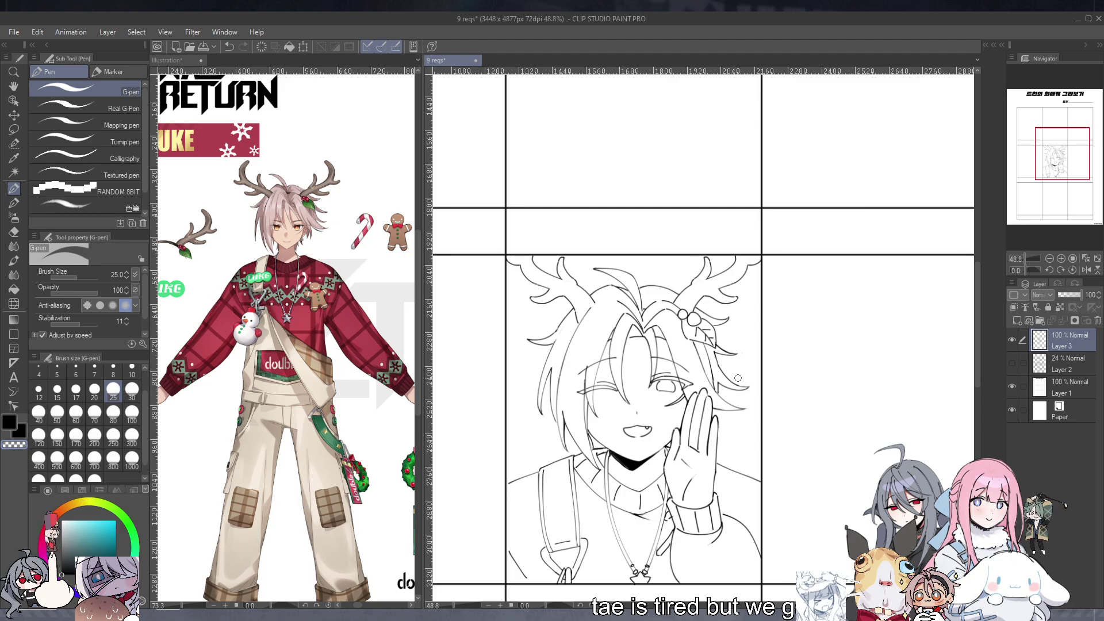
key(p)
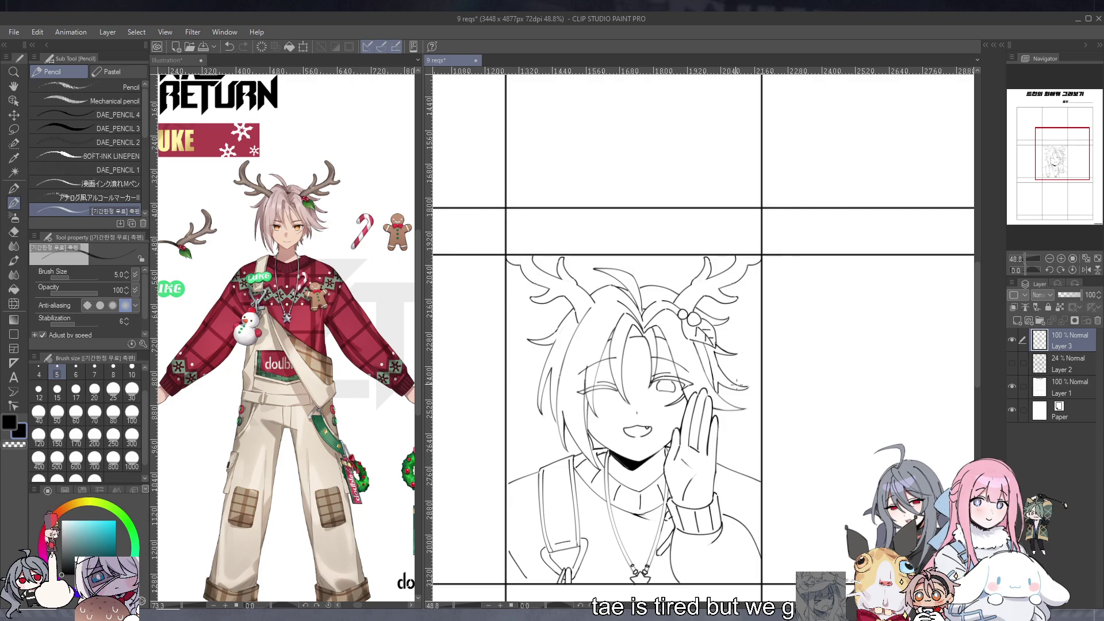
drag(736, 384, 748, 388)
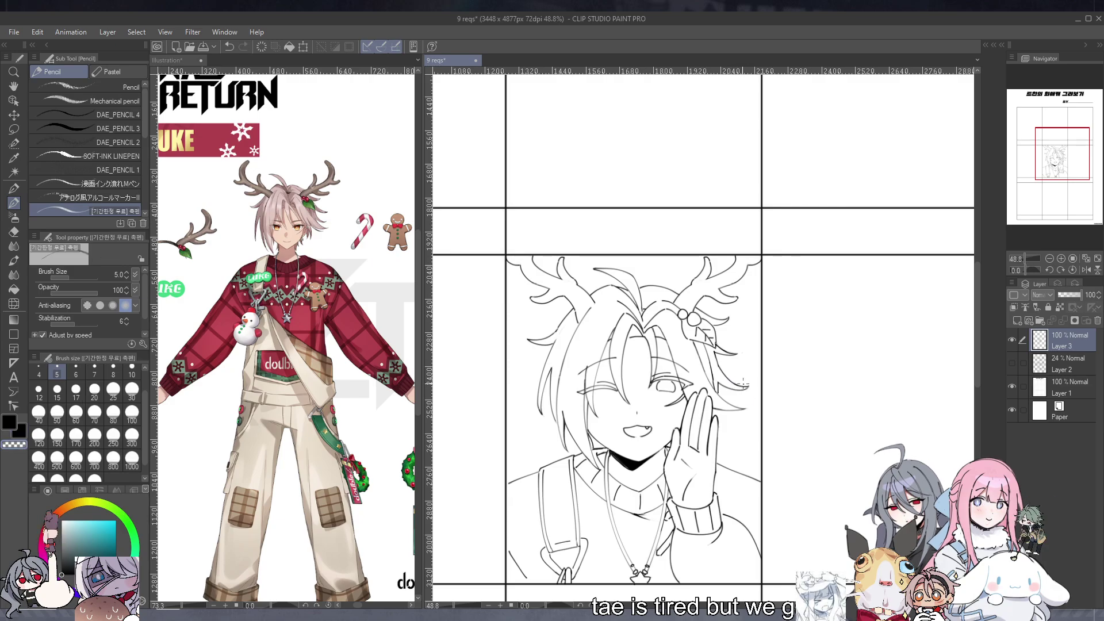
scroll(738, 371, down, 3)
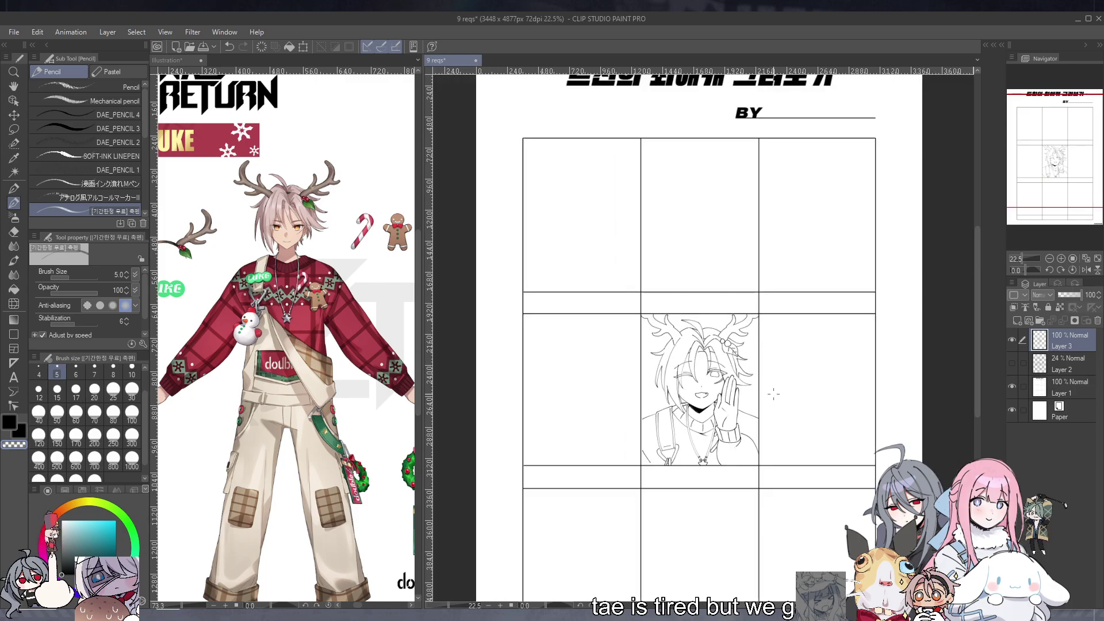
scroll(670, 384, up, 1)
scroll(783, 309, up, 2)
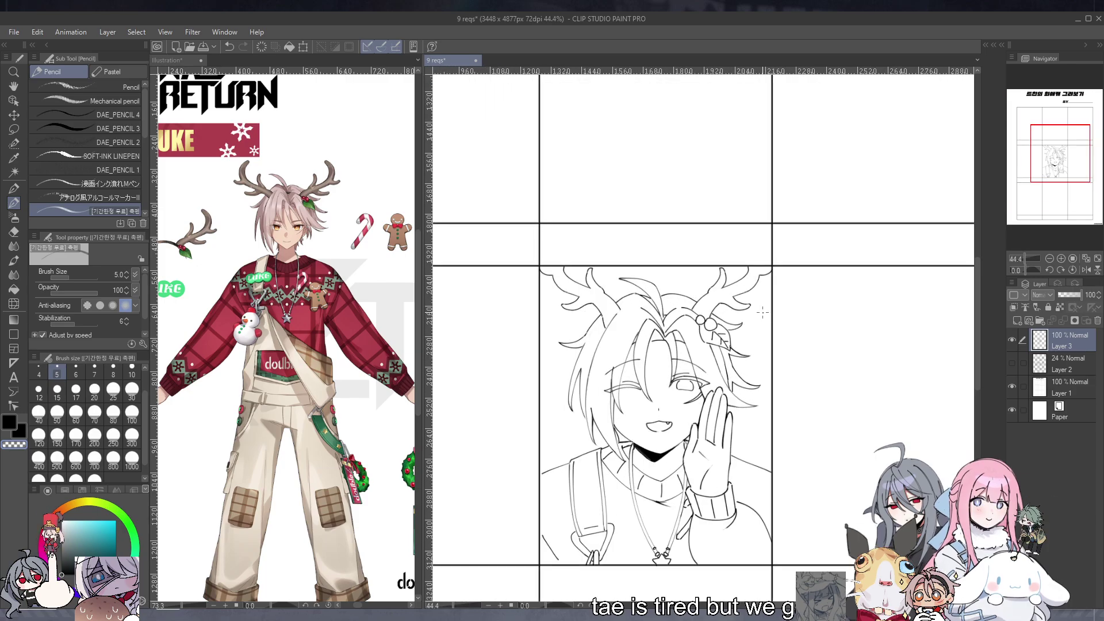
Nudge the hair strand beside the closed-eye cheek toward the face with Liquify at brush size 250, comparing it with the mirrored view
click(1086, 270)
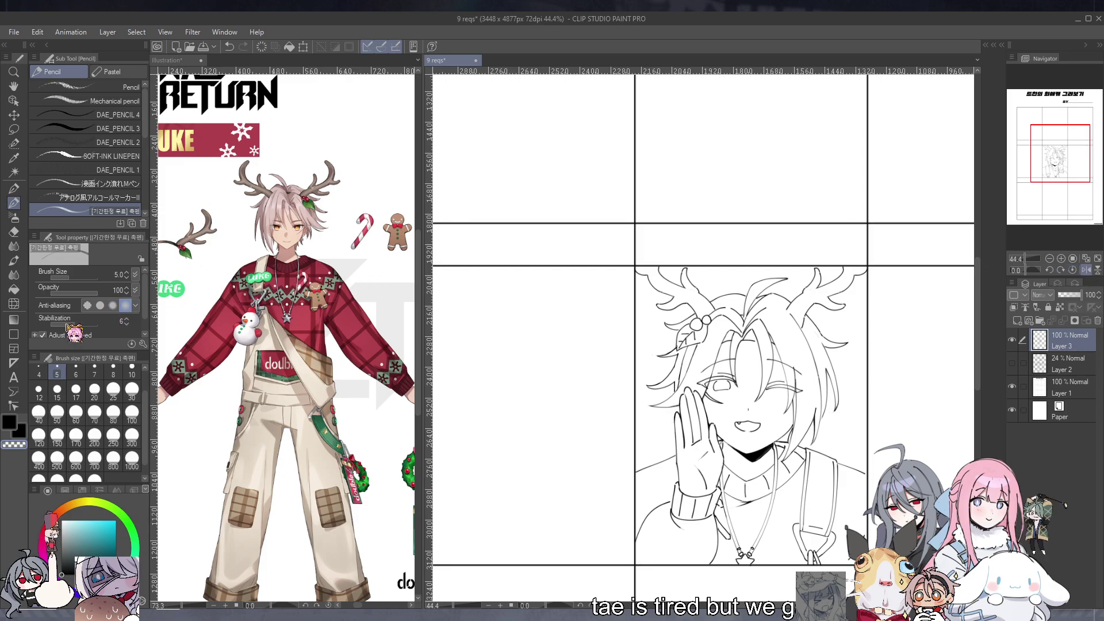
click(13, 304)
click(113, 441)
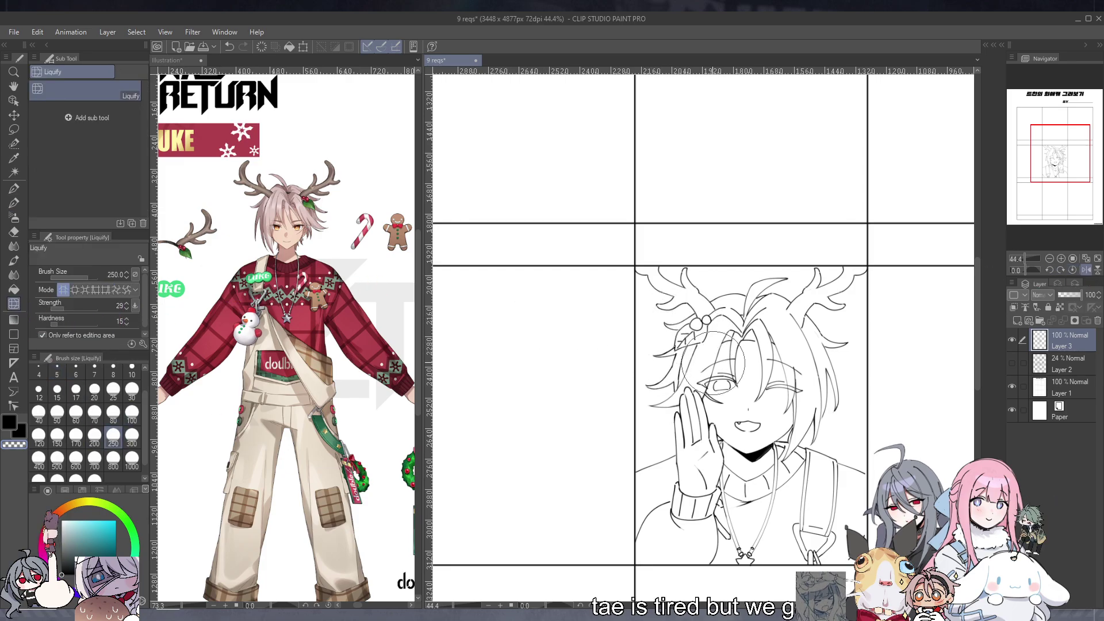
key(ctrl+z)
click(113, 464)
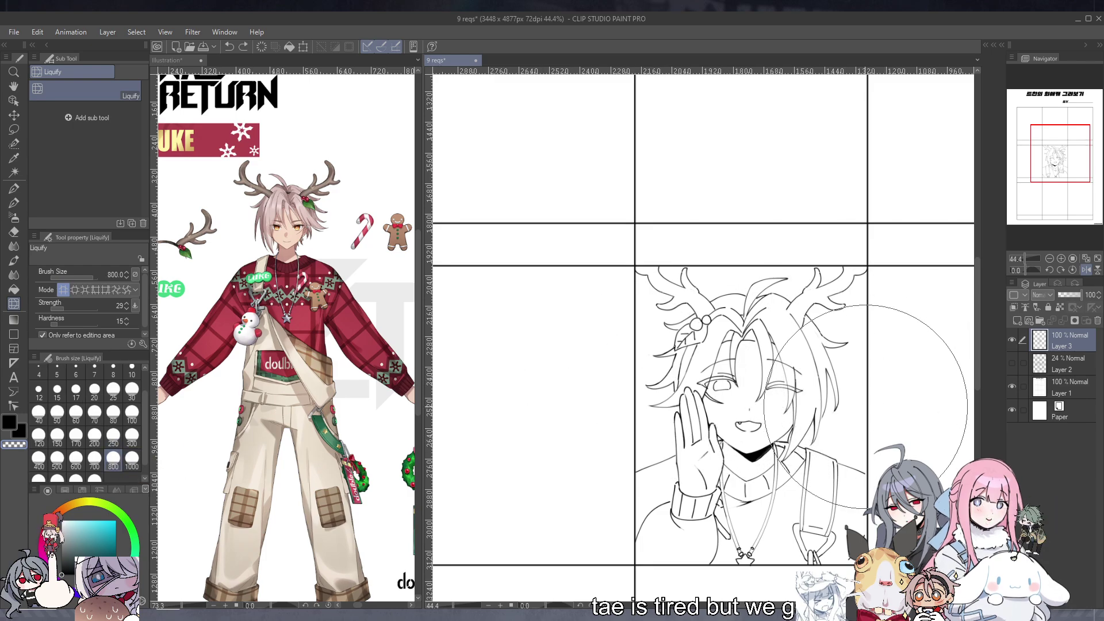
click(1086, 270)
click(114, 441)
drag(595, 424, 616, 440)
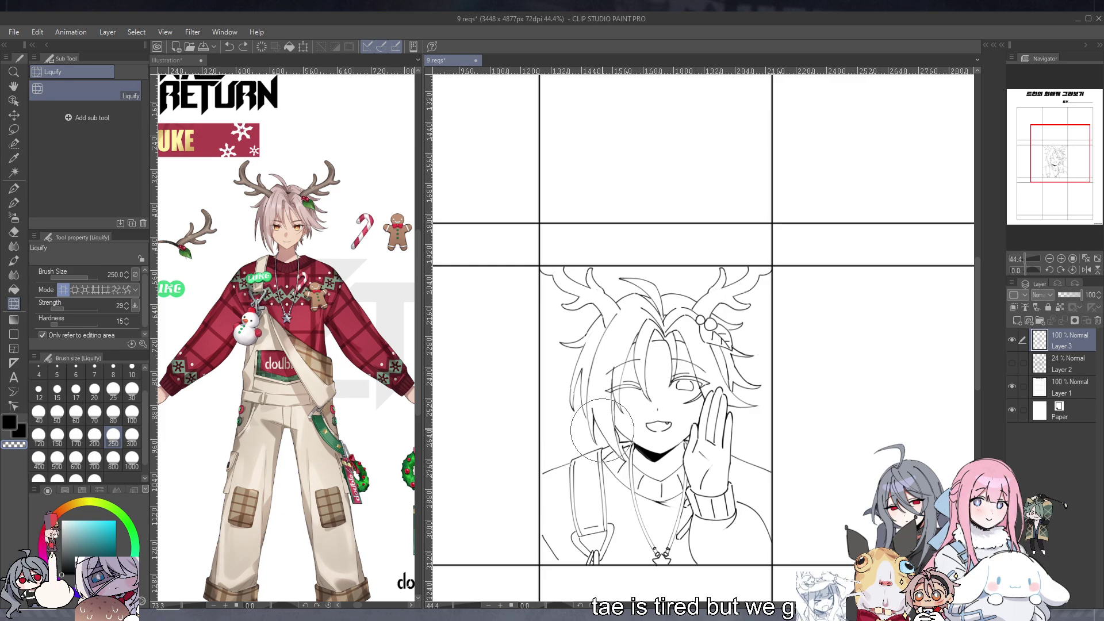
click(1086, 270)
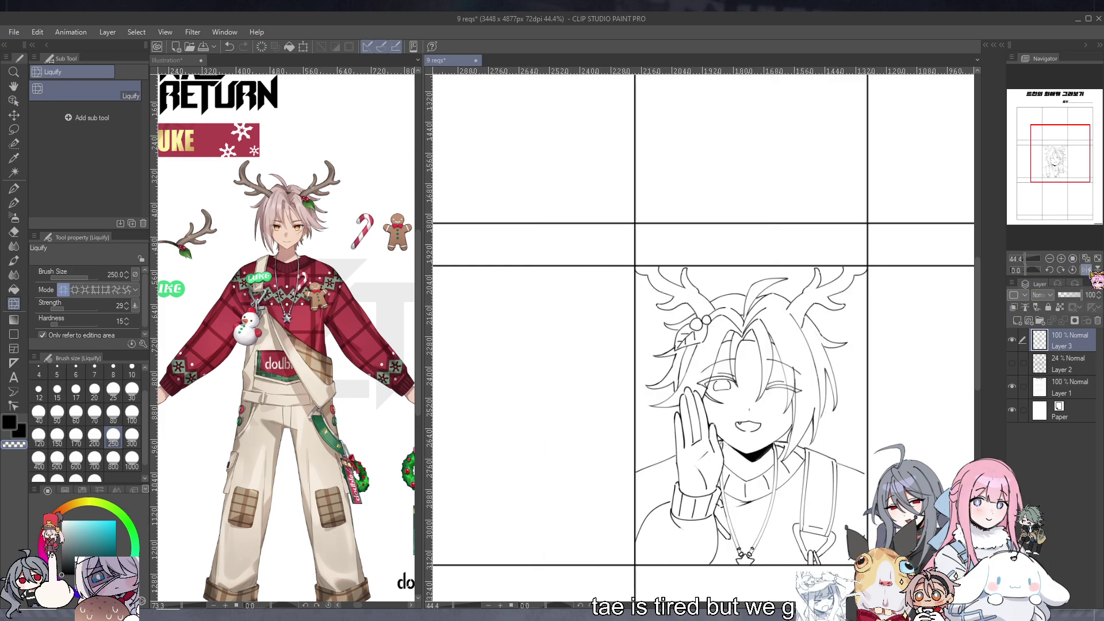
click(1086, 270)
Try a pencil stroke running down between the open eye and the raised hand, and undo it
click(13, 203)
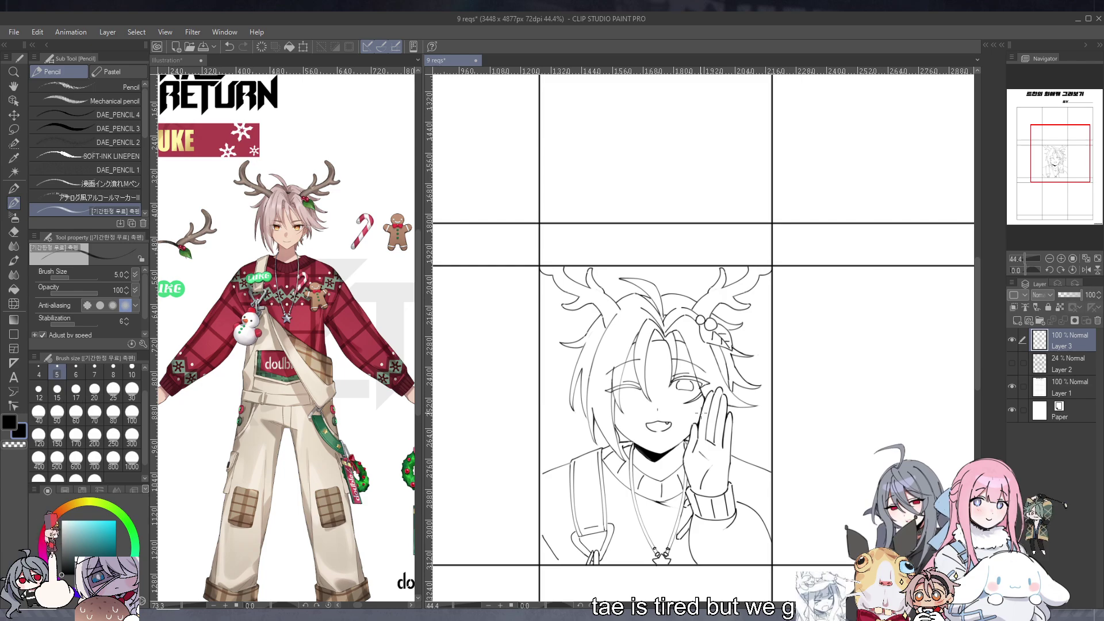
key(ctrl+z)
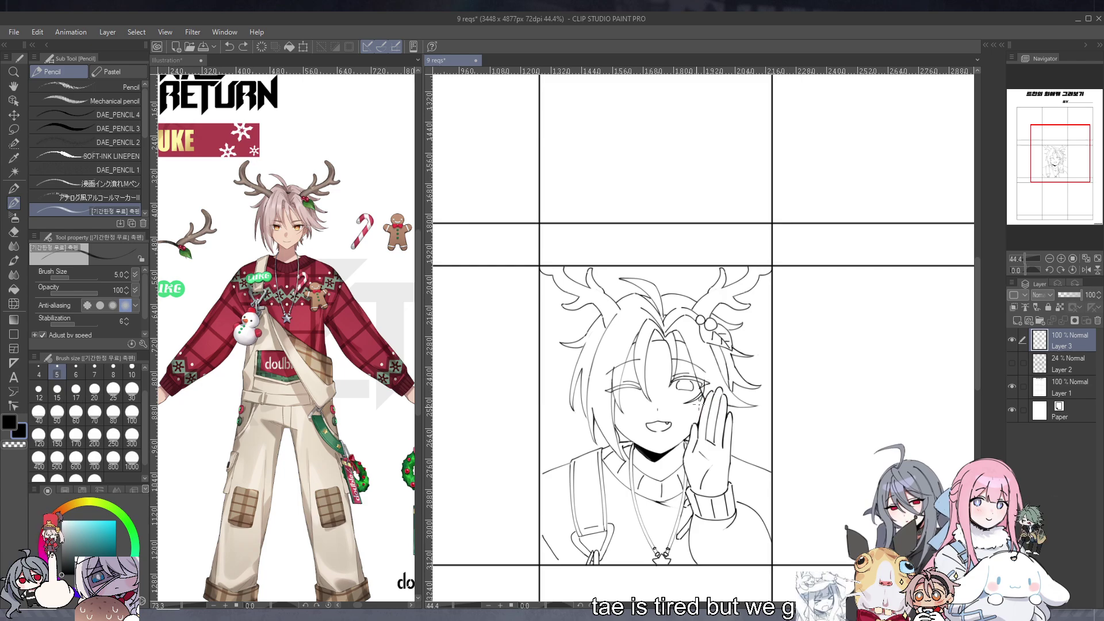
drag(699, 373, 697, 416)
key(ctrl+z)
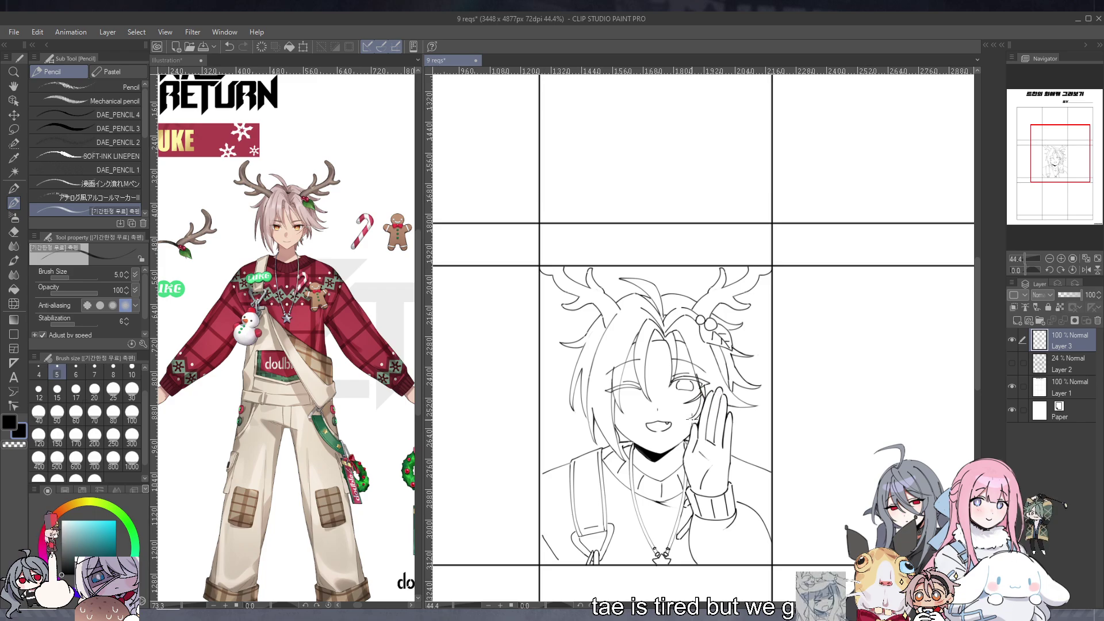
key(ctrl+z)
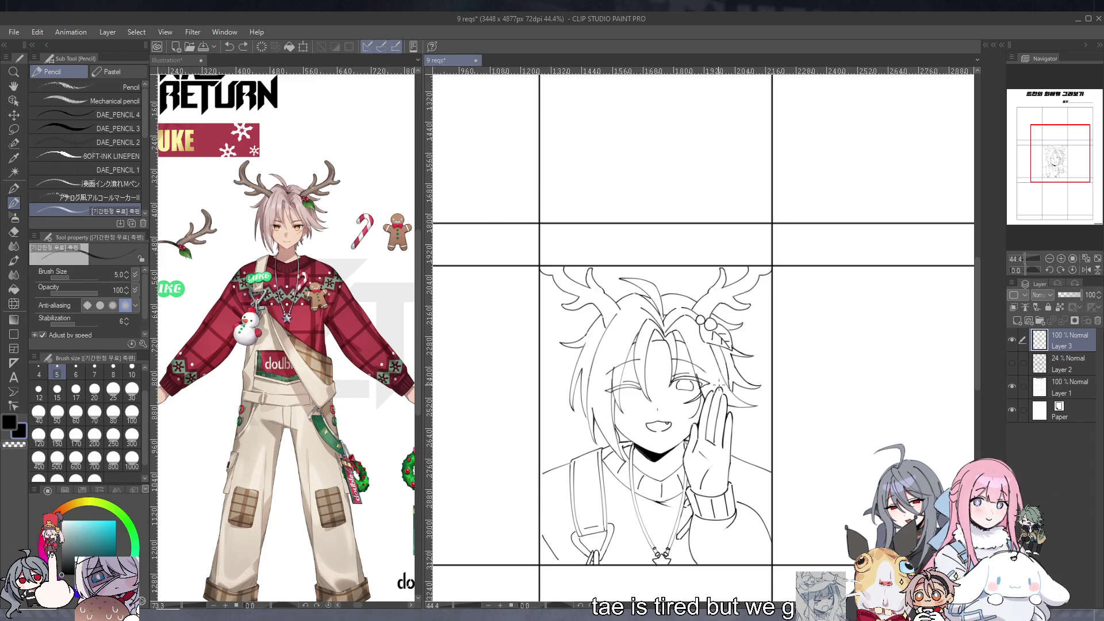
Add a new raster layer above the line art and draw a short strand beside the open eye, next to the raised hand
click(1017, 321)
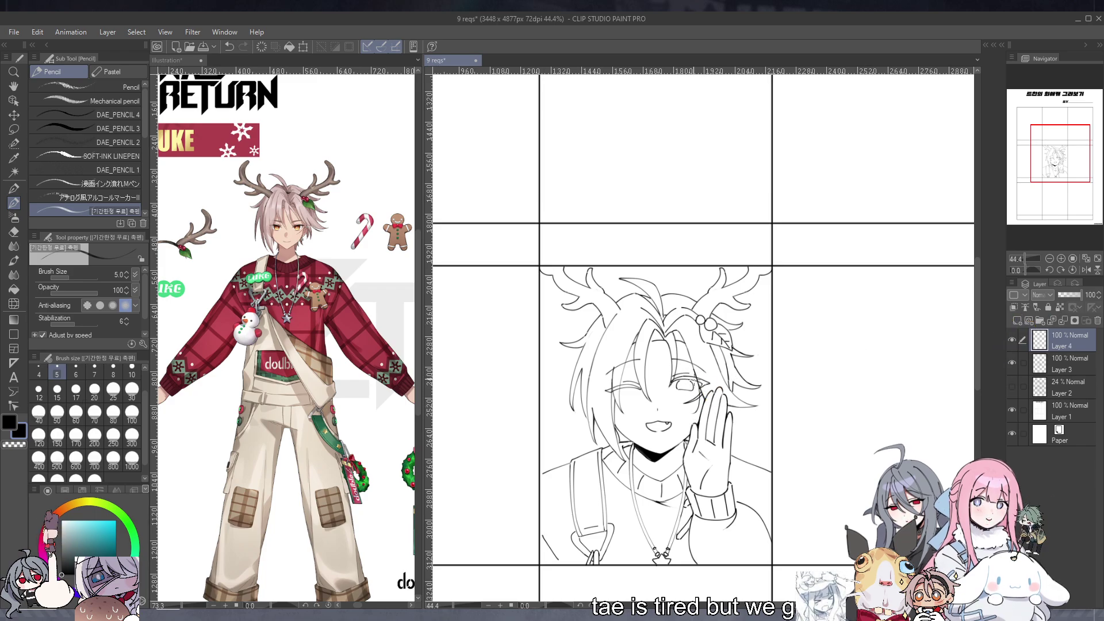
key(ctrl+z)
drag(697, 374, 700, 391)
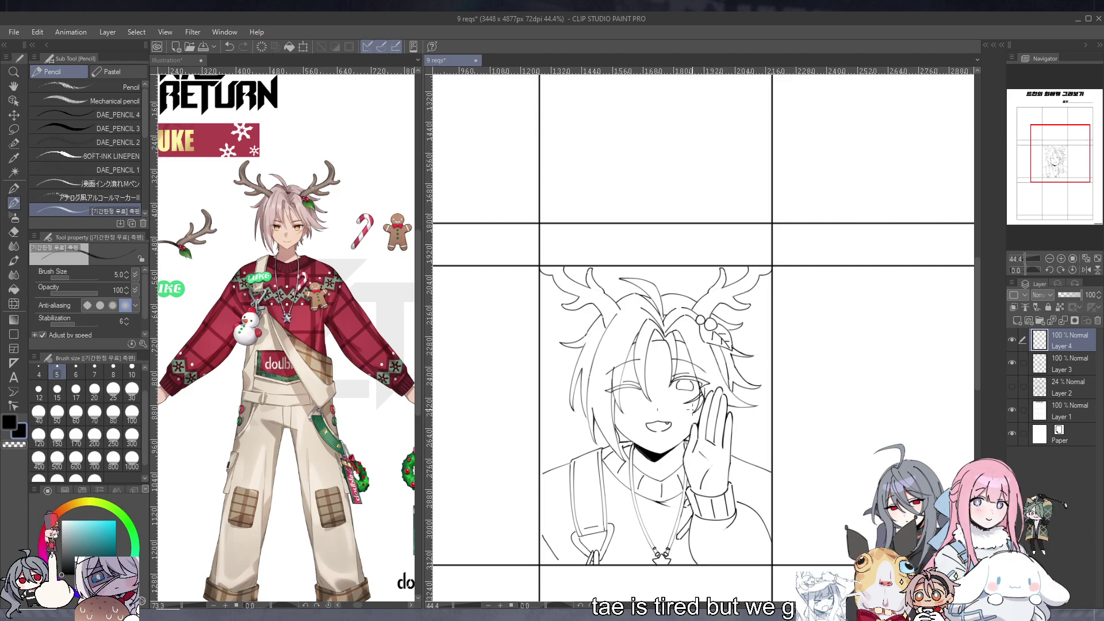
key(c)
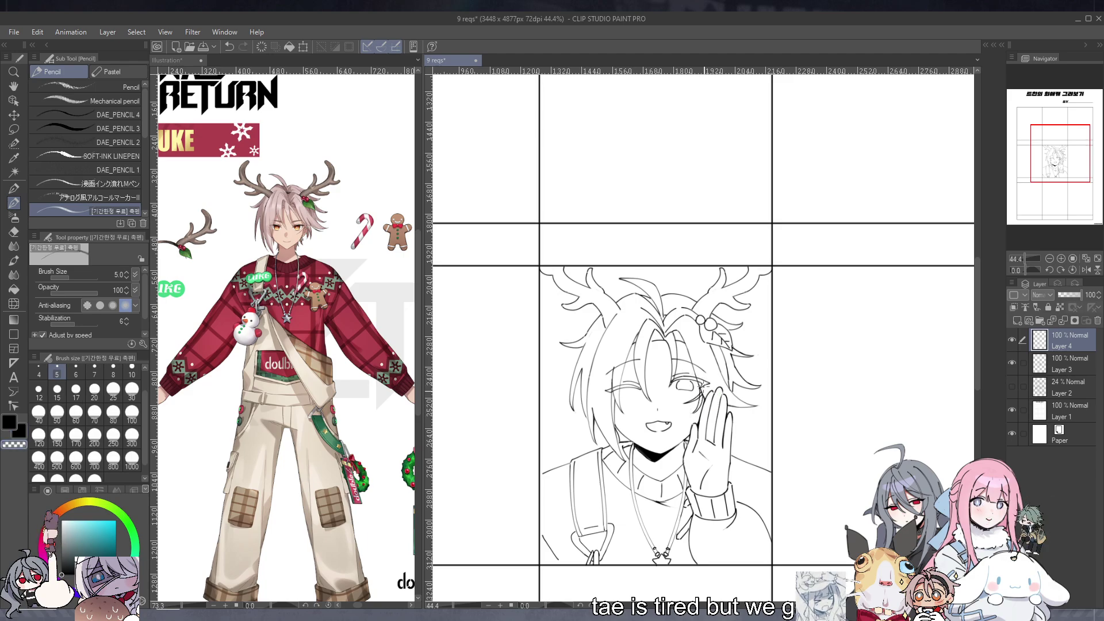
On Layer 3, touch up the outer corner of the closed eye with a short pencil stroke
key(alt+bracketleft)
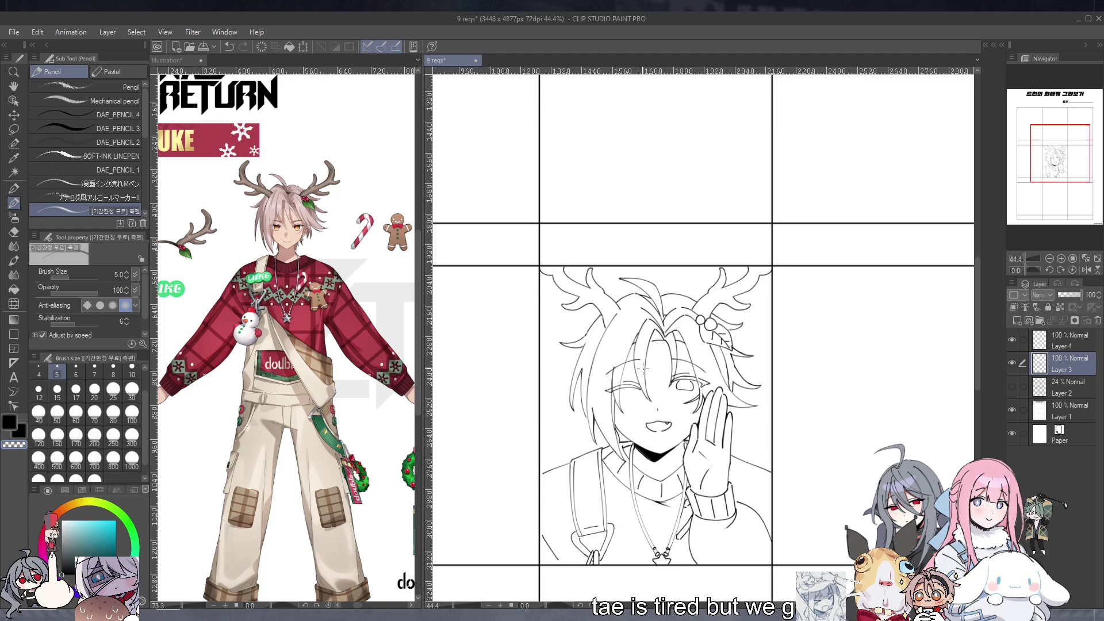
drag(612, 382, 610, 390)
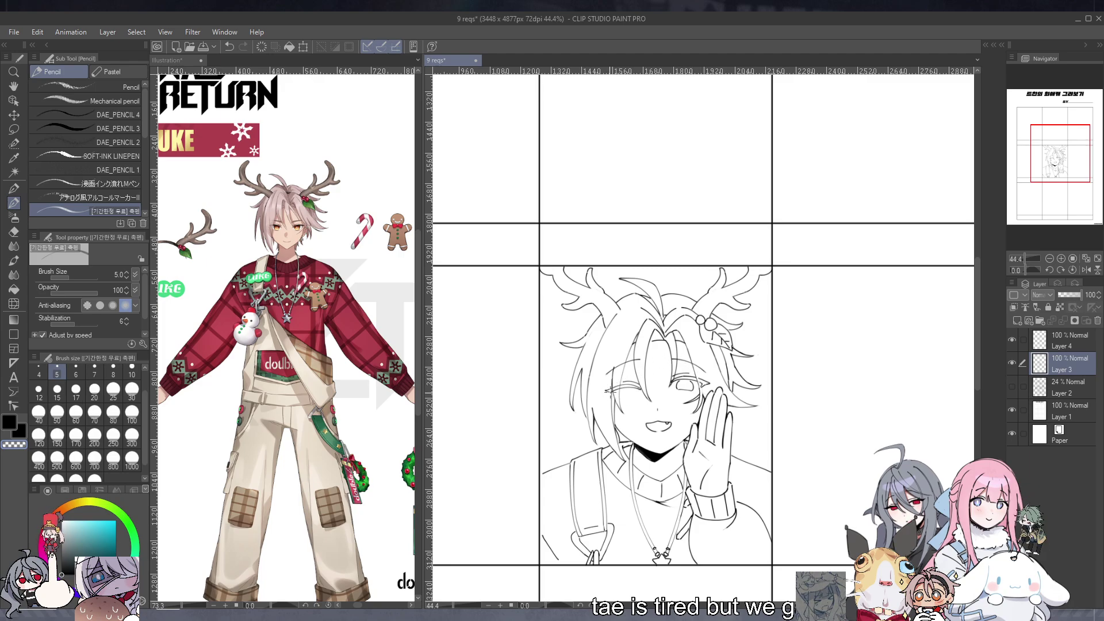
key(ctrl+z)
scroll(897, 303, down, 2)
scroll(762, 359, up, 3)
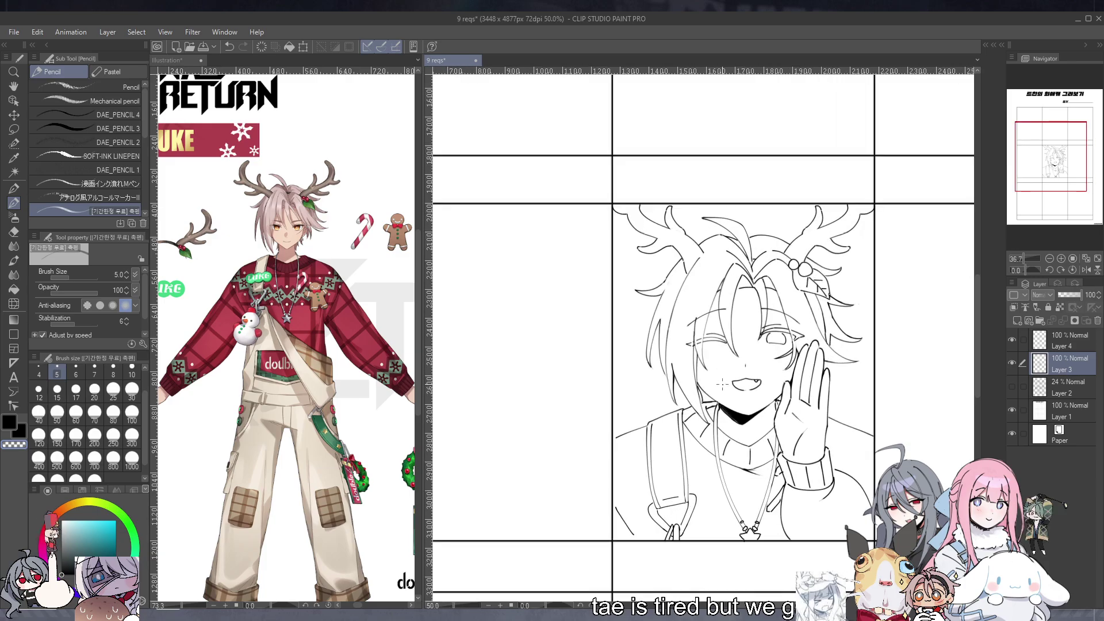
Merge Layer 4 down into Layer 3
click(1076, 339)
click(1064, 320)
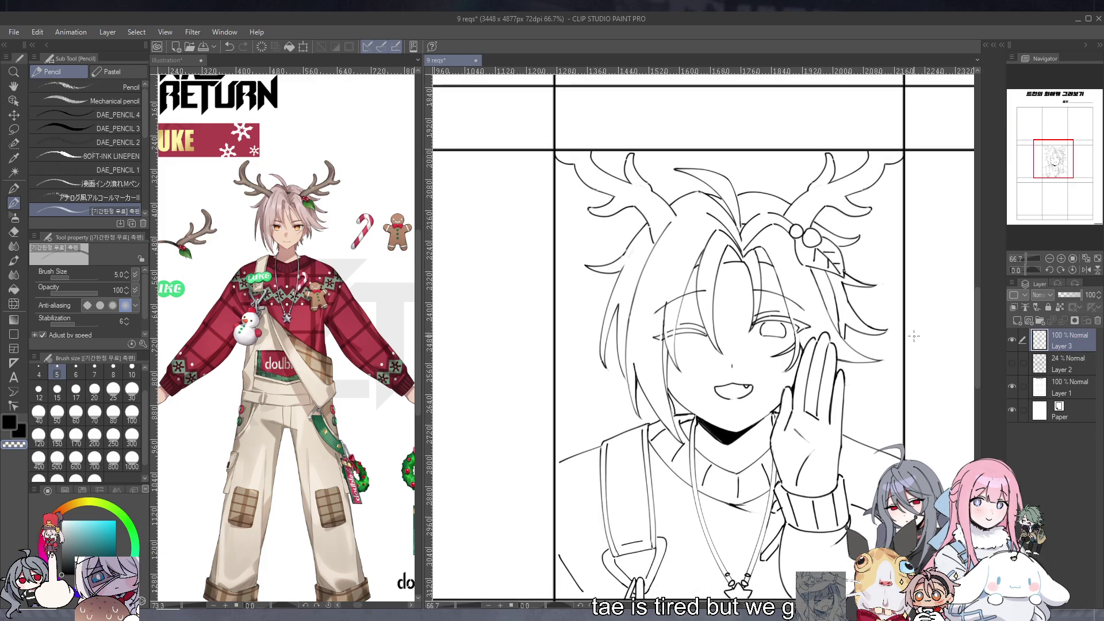
scroll(850, 324, up, 2)
Set the pencil brush size to 3 and draw a thin vertical stroke just below the closed eye
click(14, 303)
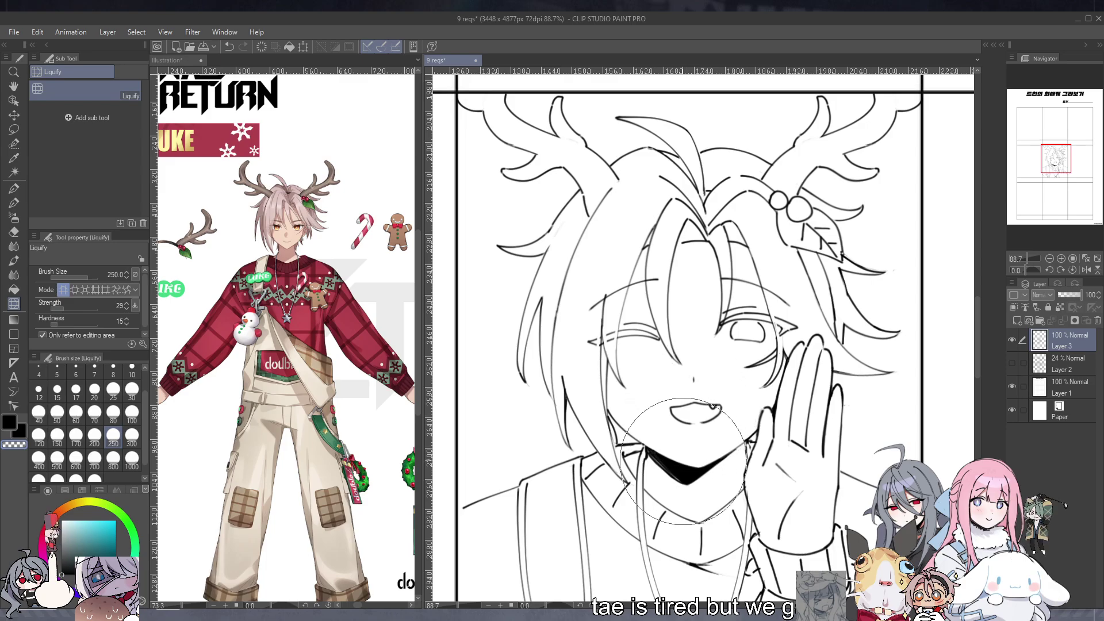
click(13, 203)
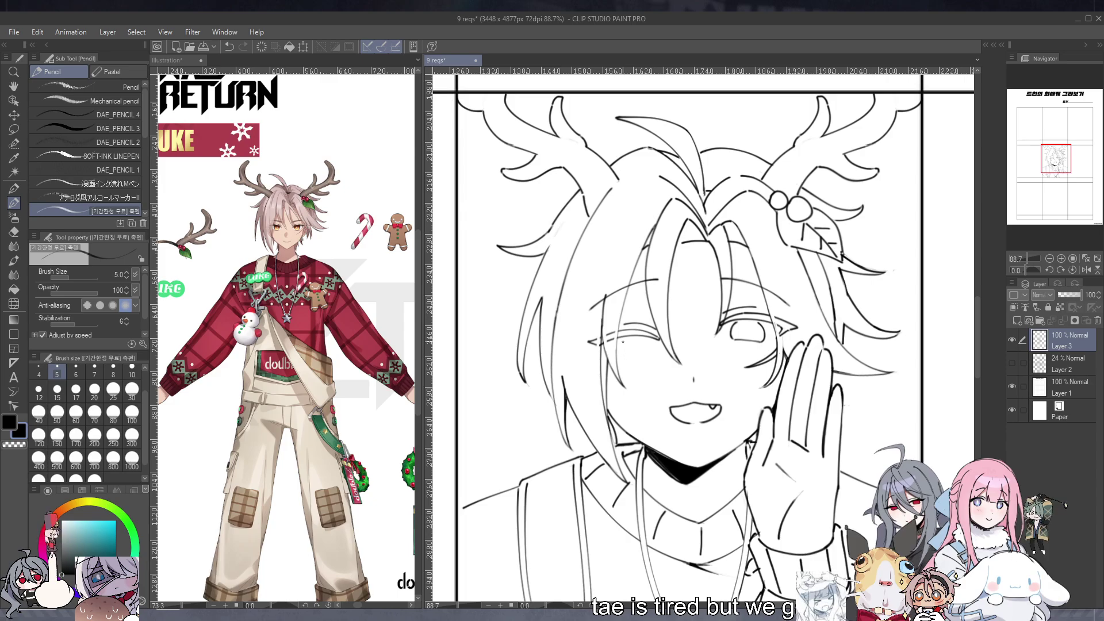
key(bracketleft)
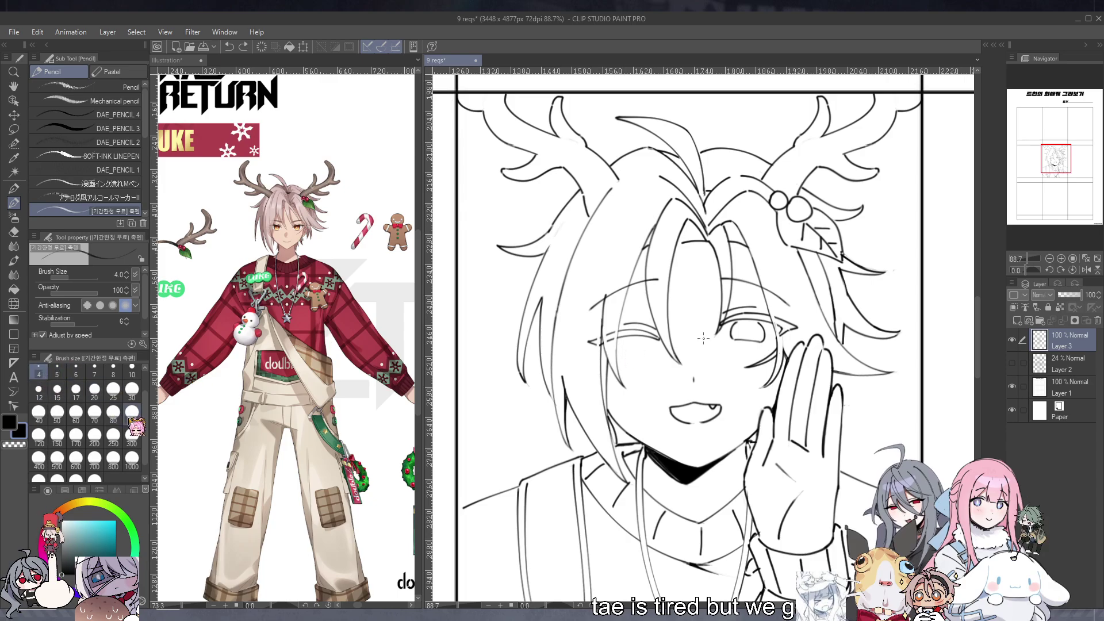
key(bracketleft)
drag(628, 346, 629, 378)
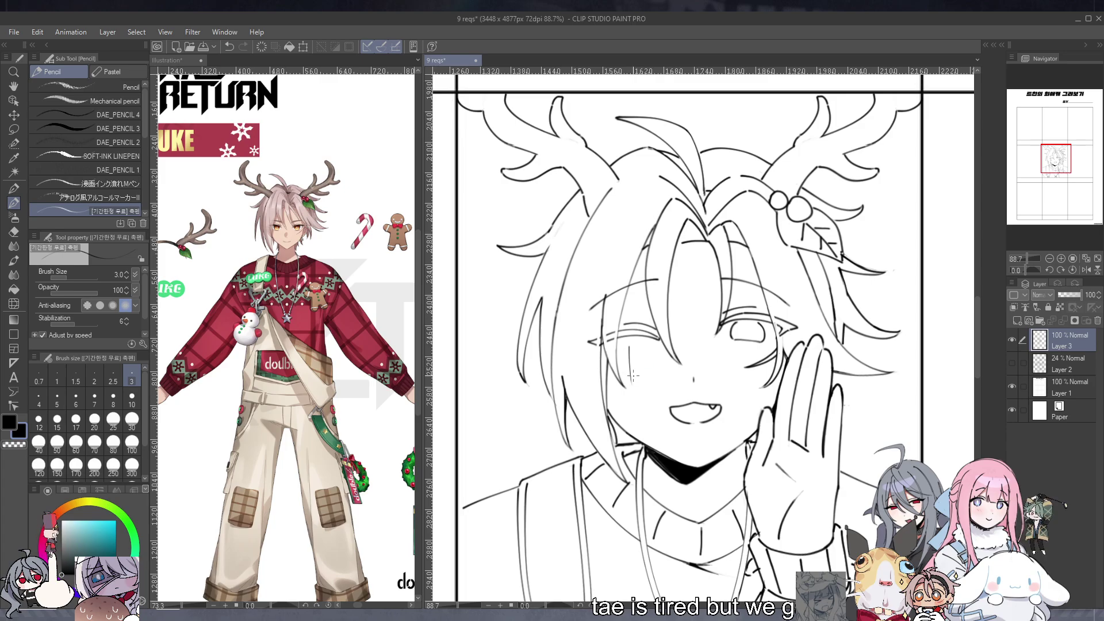
Draw thin slanted blush strokes on the cheek below the closed eye, undoing the ones that miss
mouse_move(638, 350)
mouse_down()
mouse_move(648, 379)
mouse_move(618, 373)
mouse_up()
key(ctrl+z)
key(ctrl+z)
key(ctrl+z)
key(ctrl+z)
key(ctrl+z)
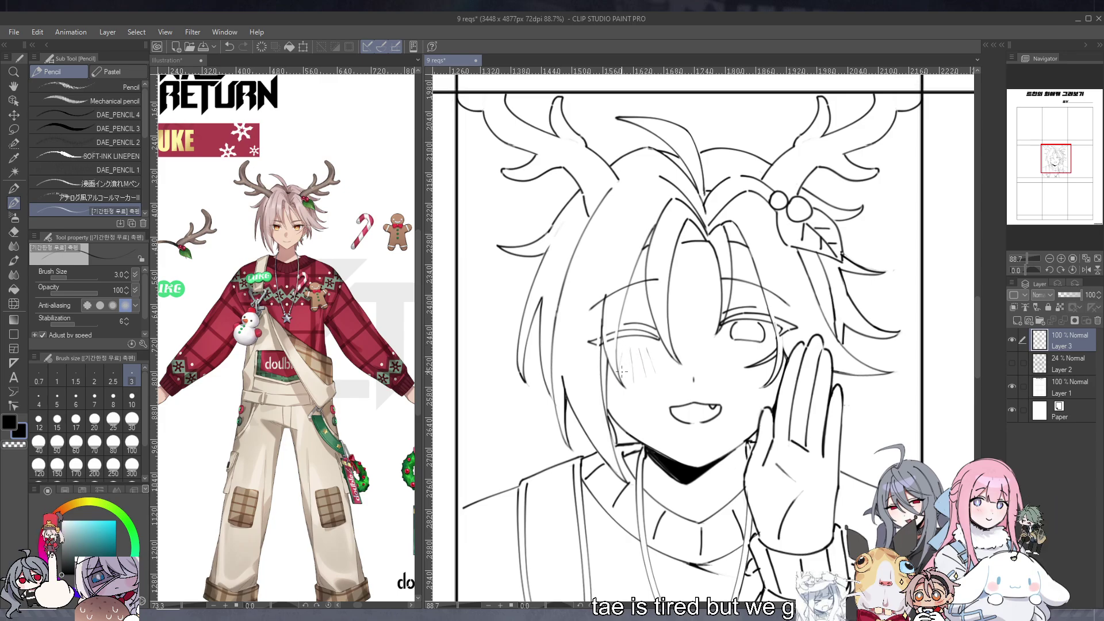
scroll(634, 329, down, 4)
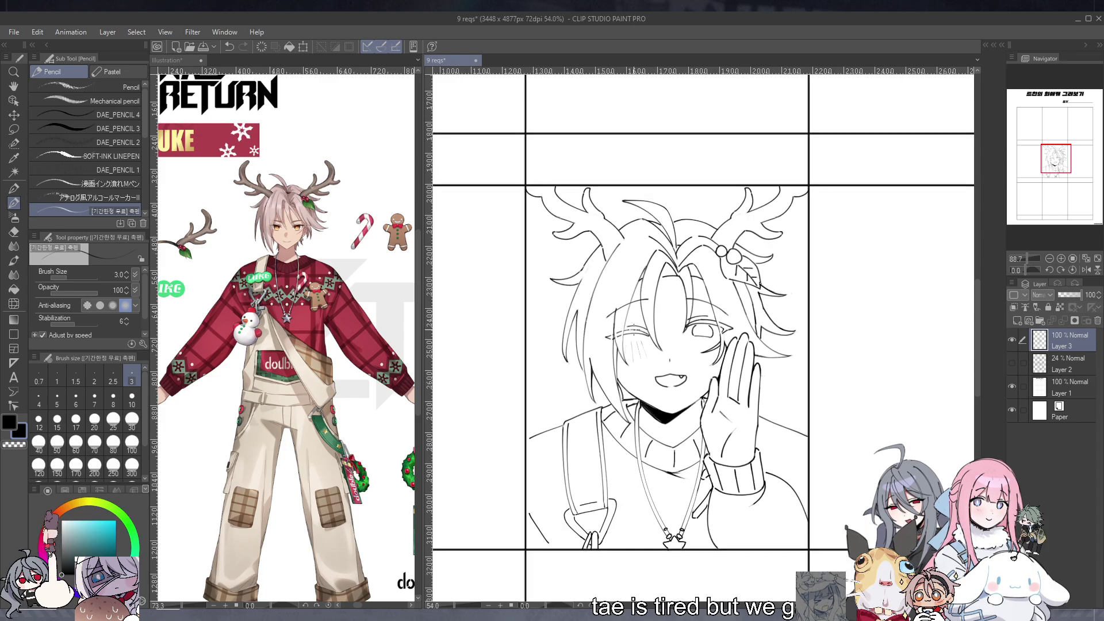
scroll(663, 331, up, 4)
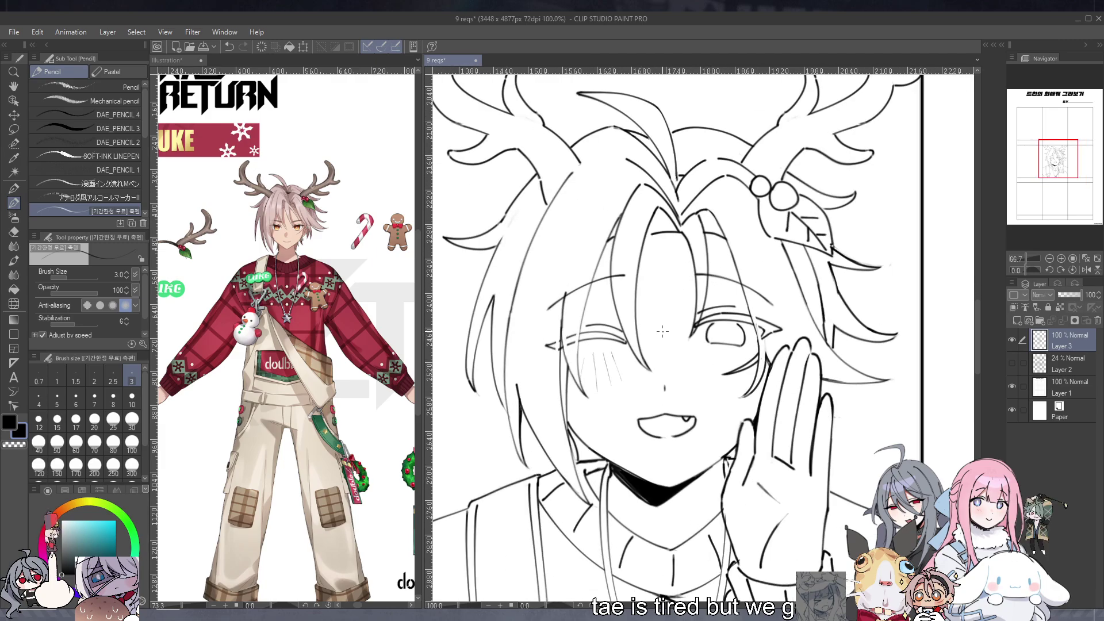
Draw matching thin blush strokes on the cheek below the open eye, removing misplaced ones
drag(739, 398, 746, 393)
key(ctrl+z)
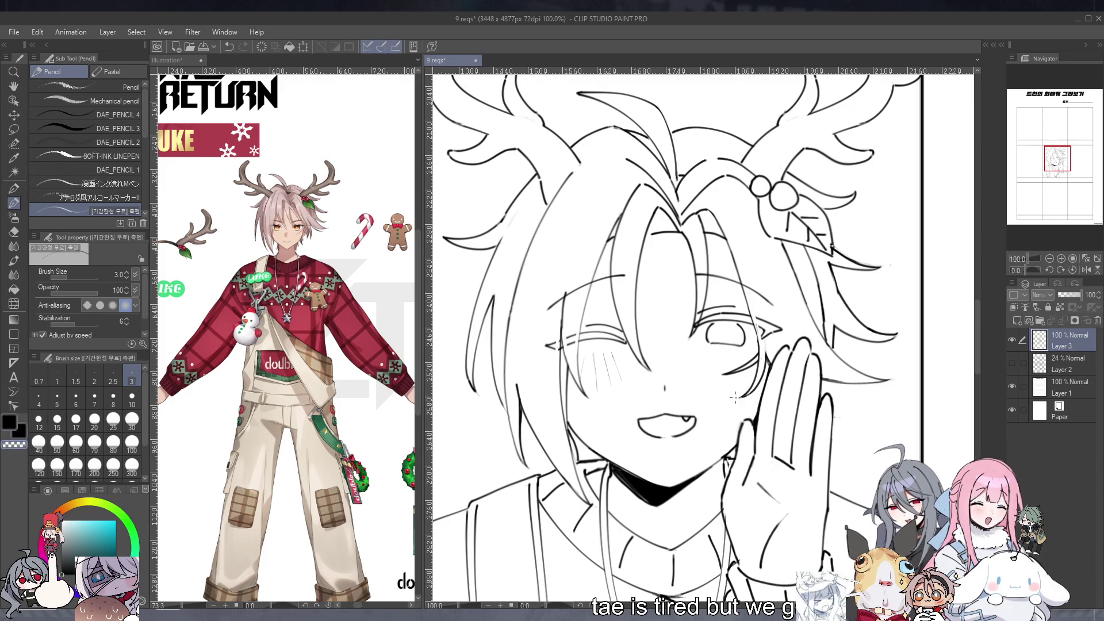
key(ctrl+z)
drag(701, 378, 703, 364)
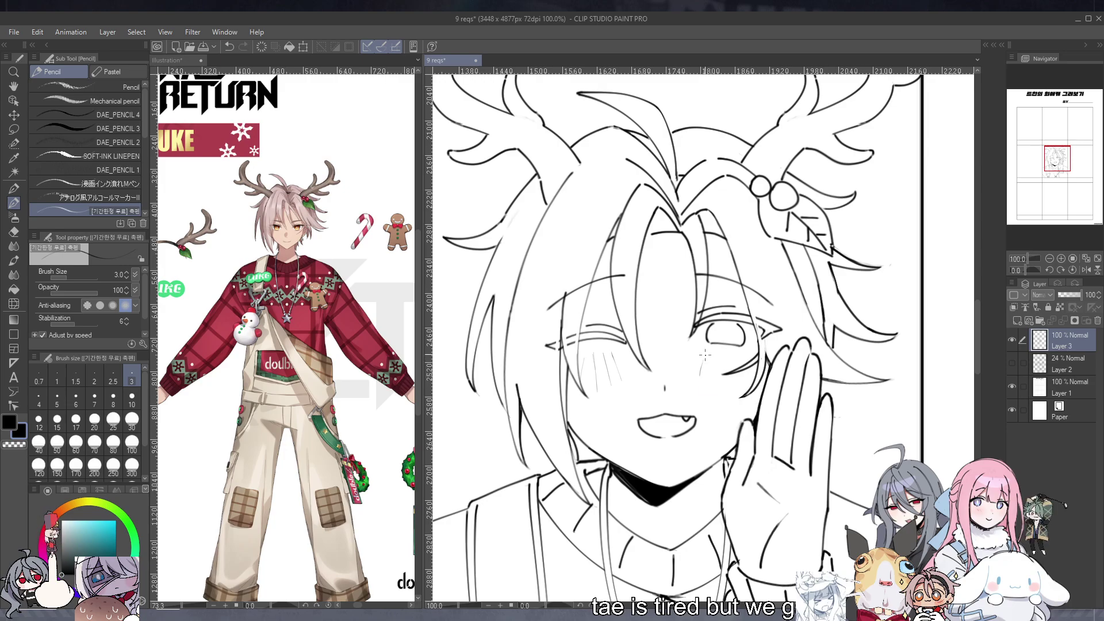
mouse_move(708, 382)
mouse_down()
mouse_move(717, 382)
mouse_move(723, 349)
mouse_move(724, 386)
mouse_move(743, 375)
mouse_up()
key(ctrl+z)
key(c)
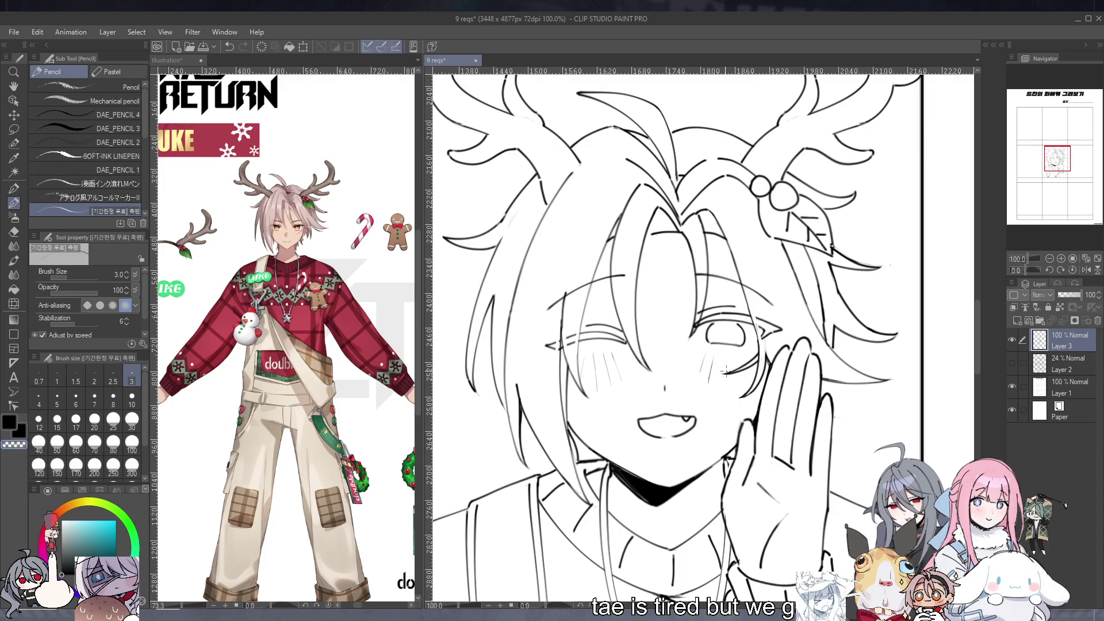
key(c)
key(ctrl+z)
mouse_move(722, 391)
mouse_down()
mouse_move(725, 364)
mouse_move(740, 379)
mouse_up()
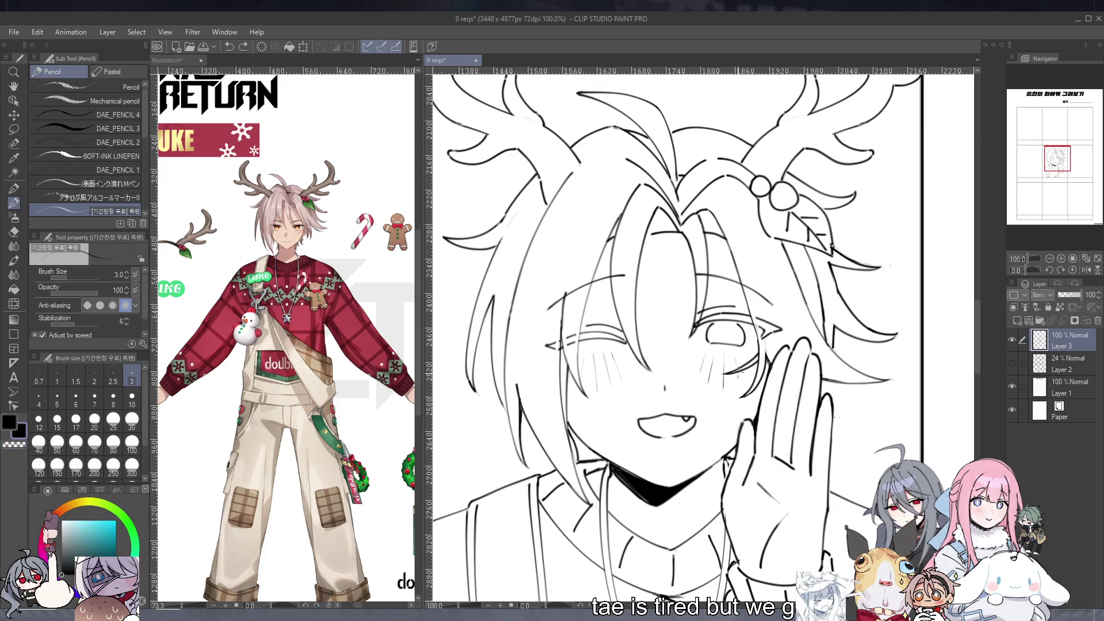
key(ctrl+z)
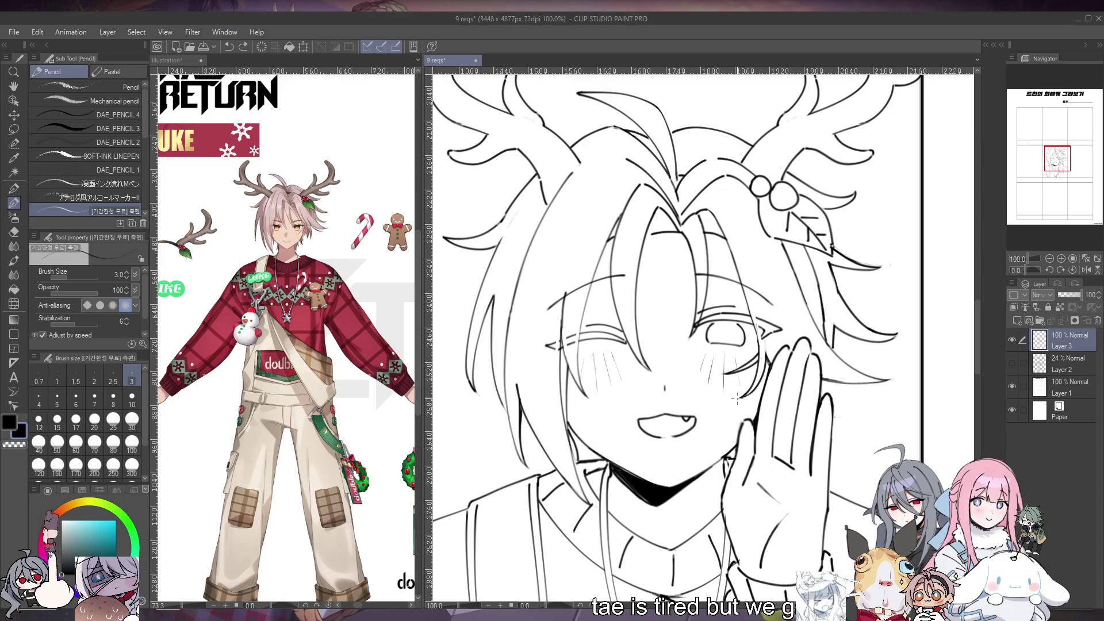
Touch up the lines at the outer corner of the open eye, alternating between black and transparent colour
key(c)
drag(760, 344, 761, 357)
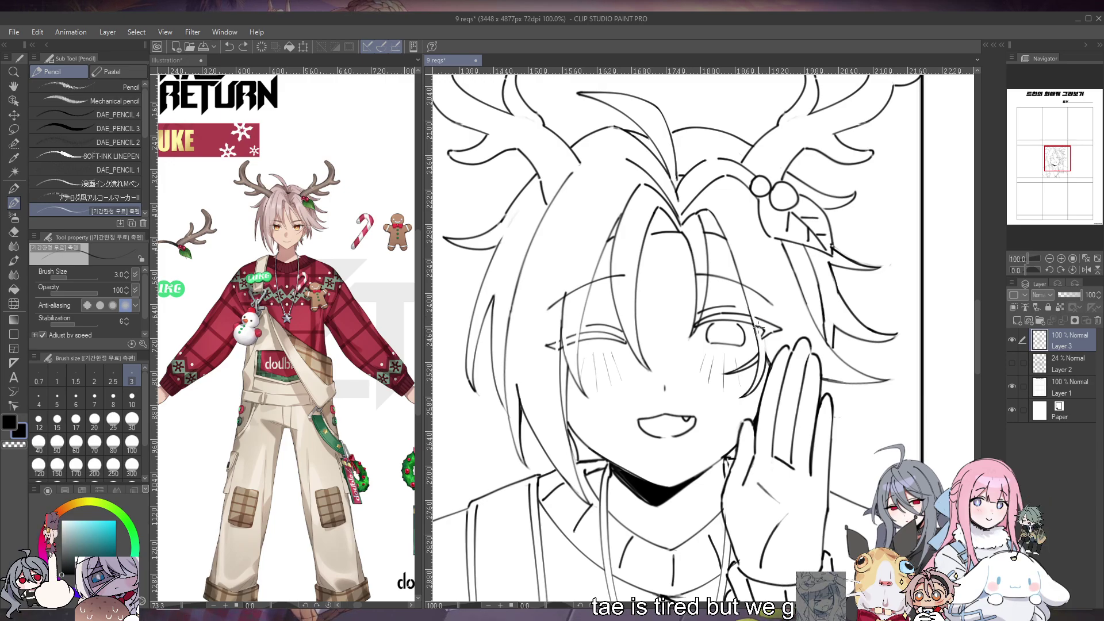
key(ctrl+z)
key(ctrl+y)
key(ctrl+z)
drag(760, 328, 766, 337)
key(c)
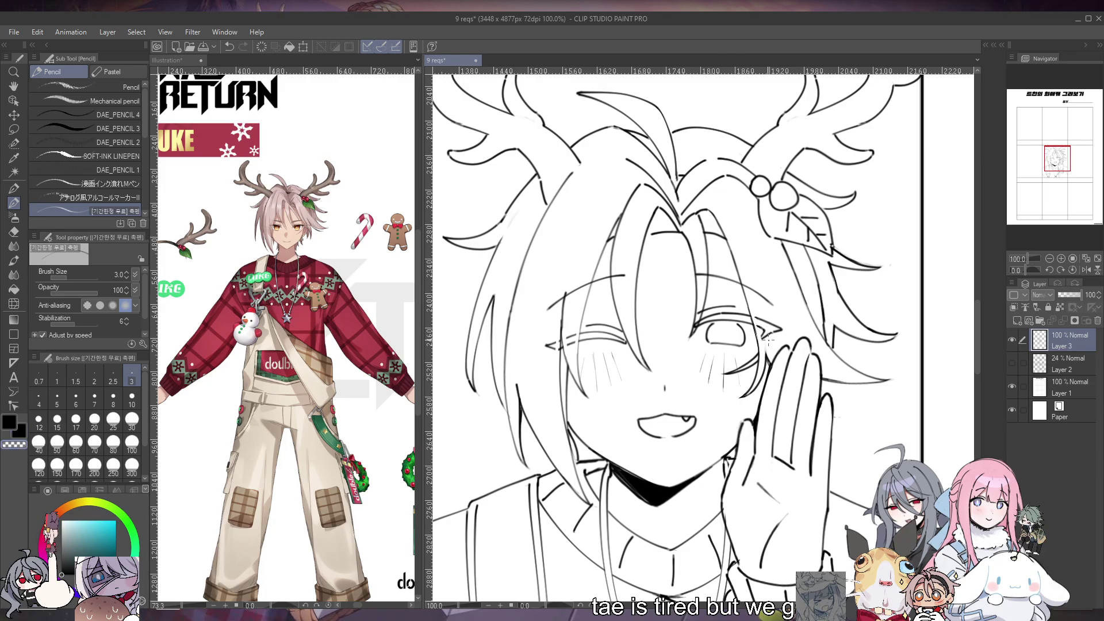
Try reshaping the outer hair strands using Liquify with a brush size of 250
scroll(769, 339, down, 6)
scroll(798, 283, up, 2)
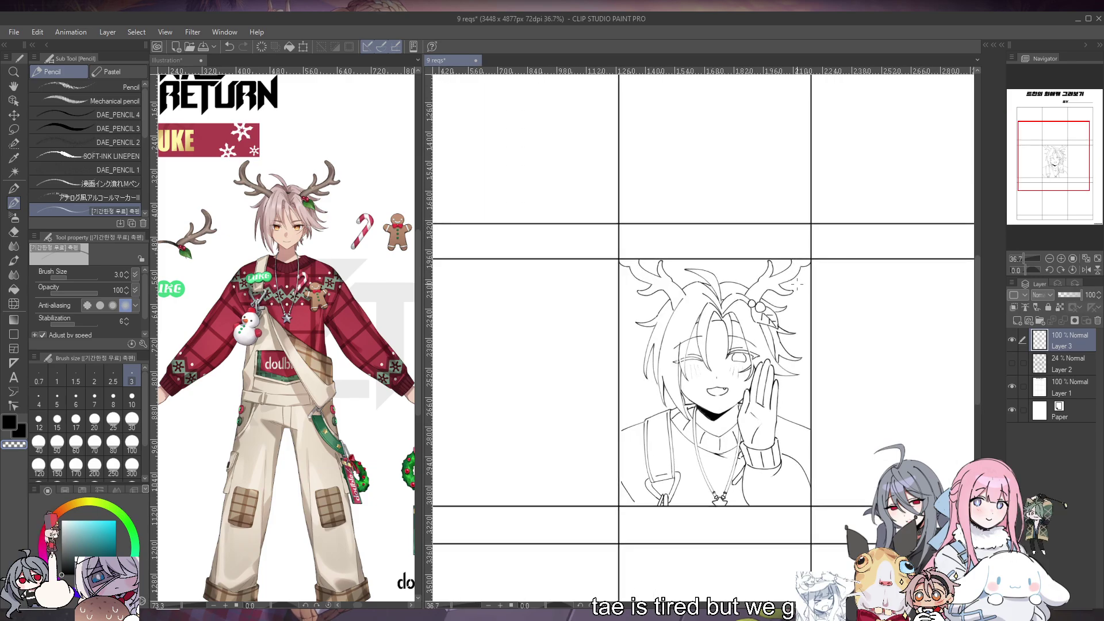
scroll(777, 273, up, 2)
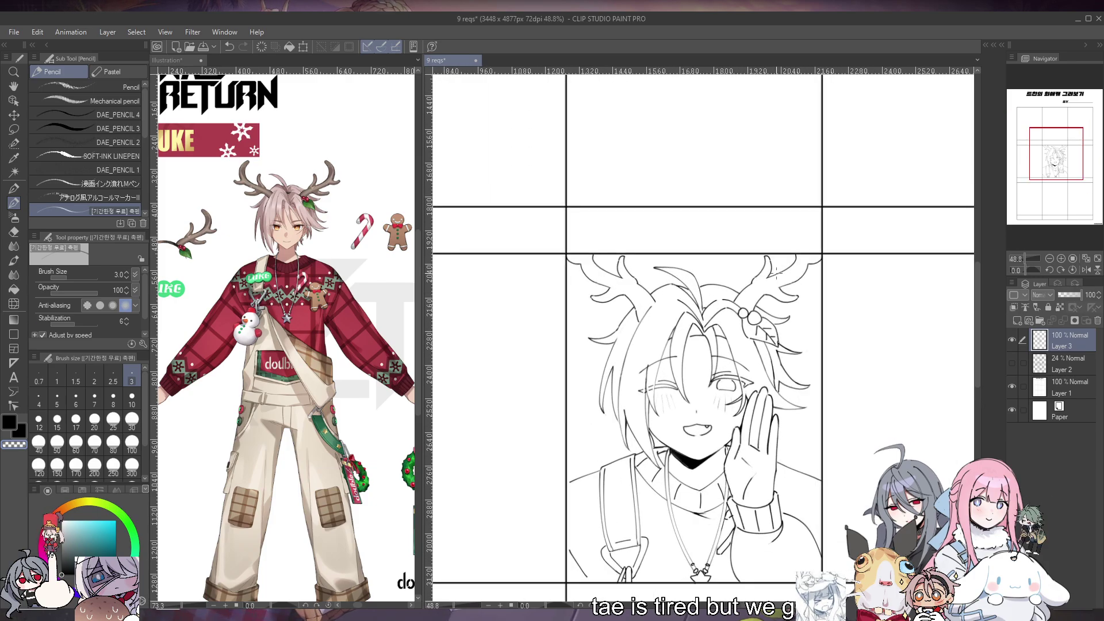
click(14, 304)
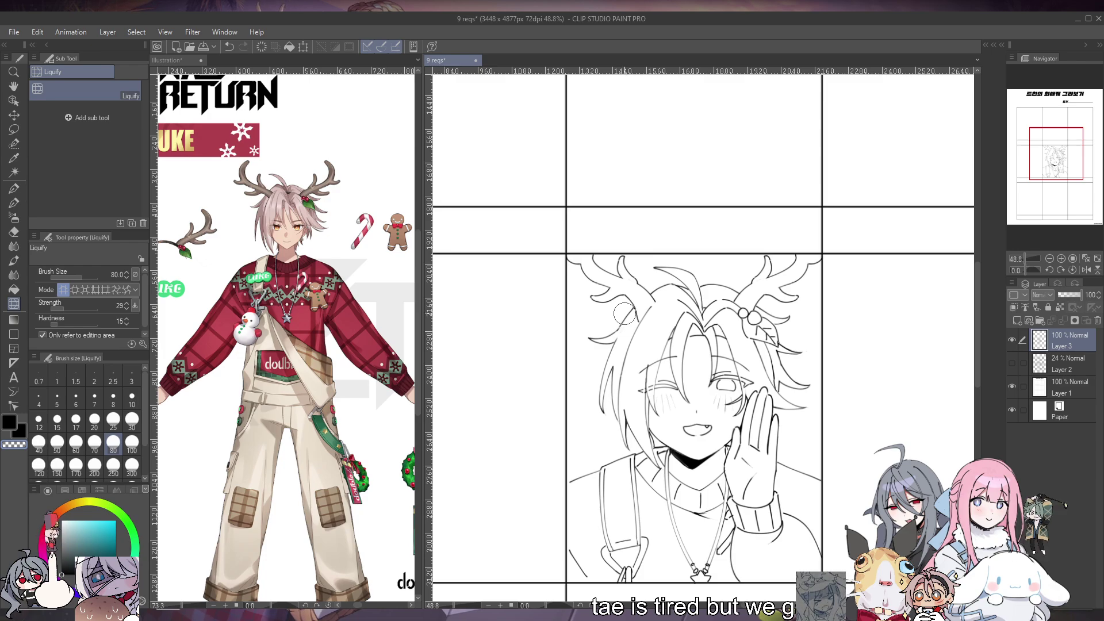
click(114, 466)
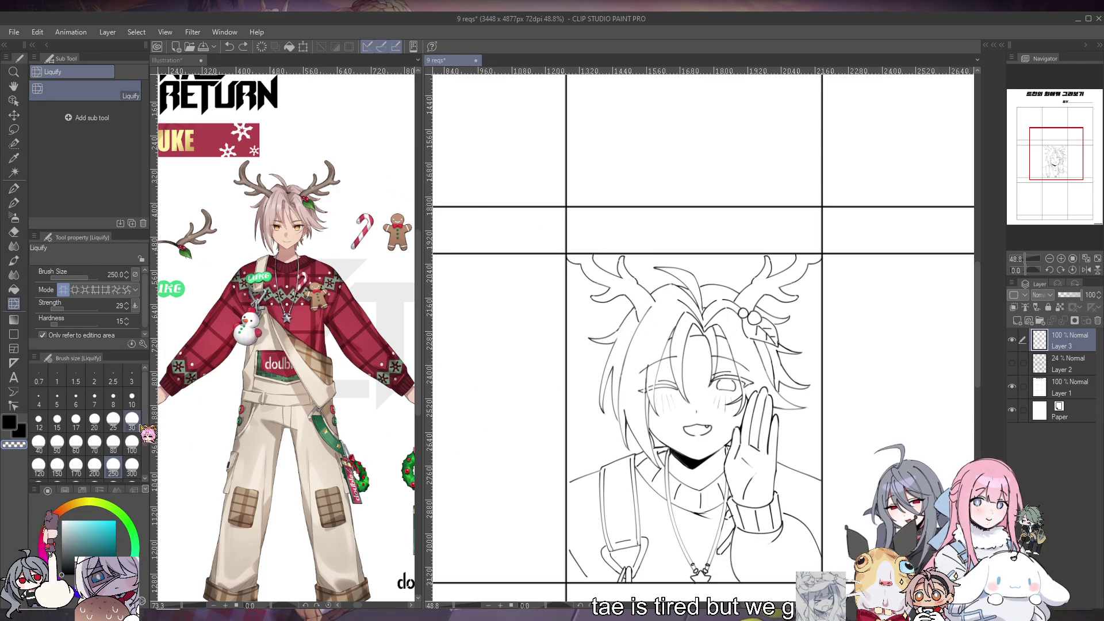
mouse_move(616, 394)
mouse_down()
mouse_move(611, 379)
mouse_move(624, 433)
mouse_up()
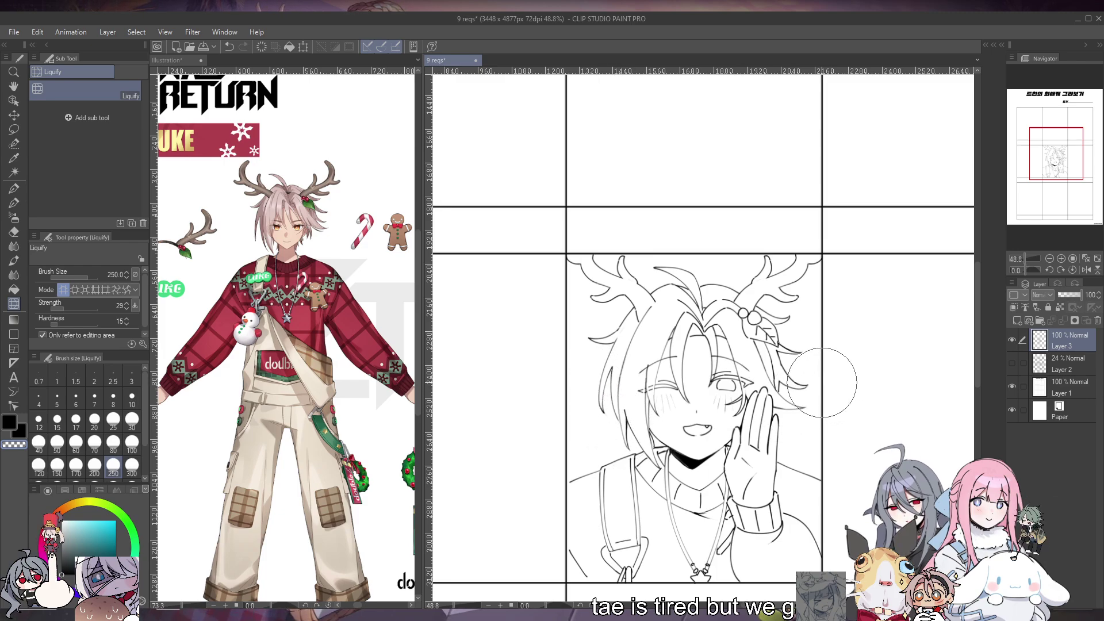
key(ctrl+z)
Touch up the hair tips beside the raised hand with small erasing and pencil strokes
click(14, 189)
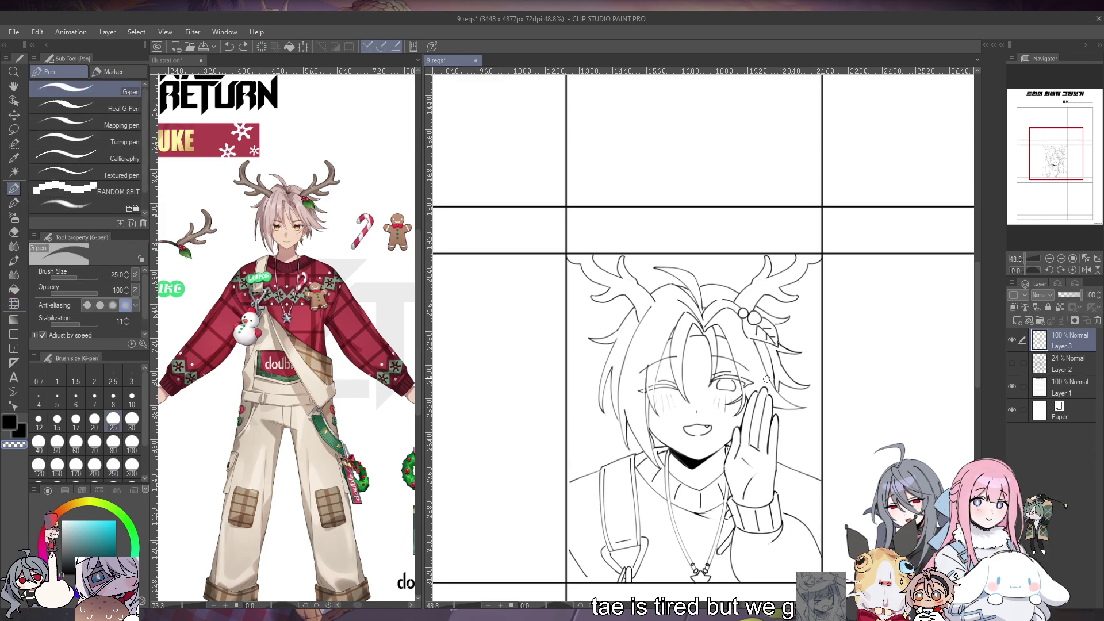
key(c)
click(804, 374)
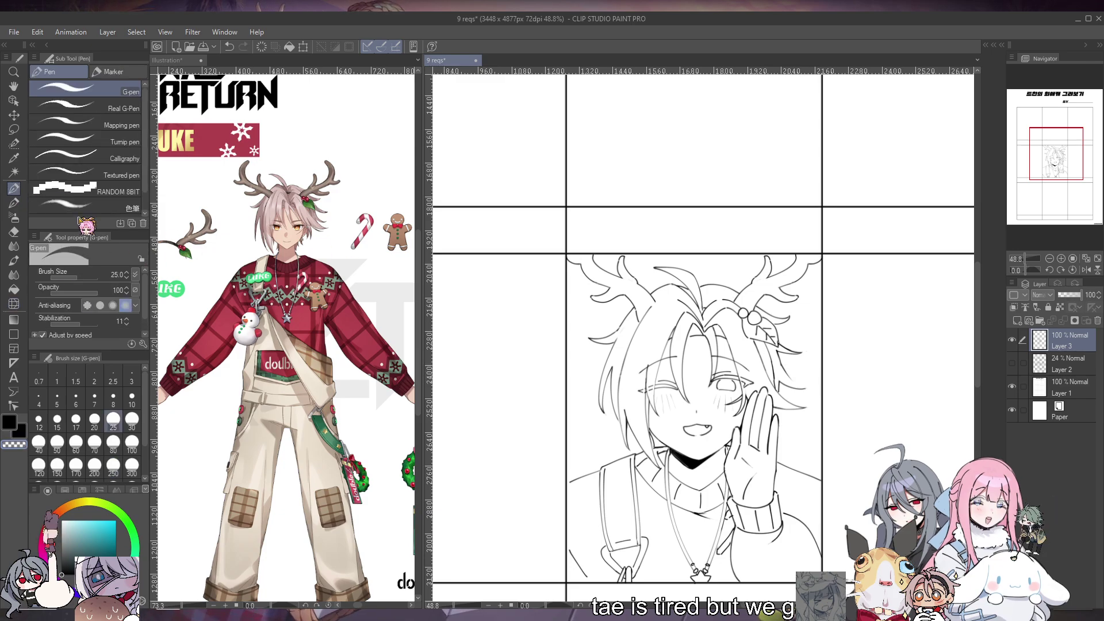
click(13, 203)
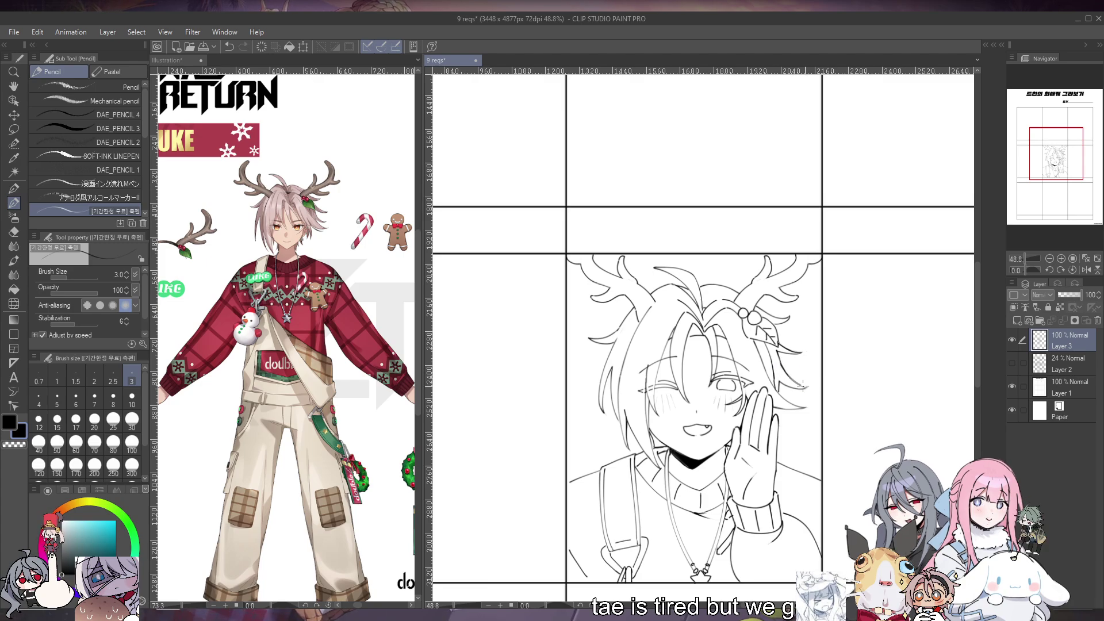
key(c)
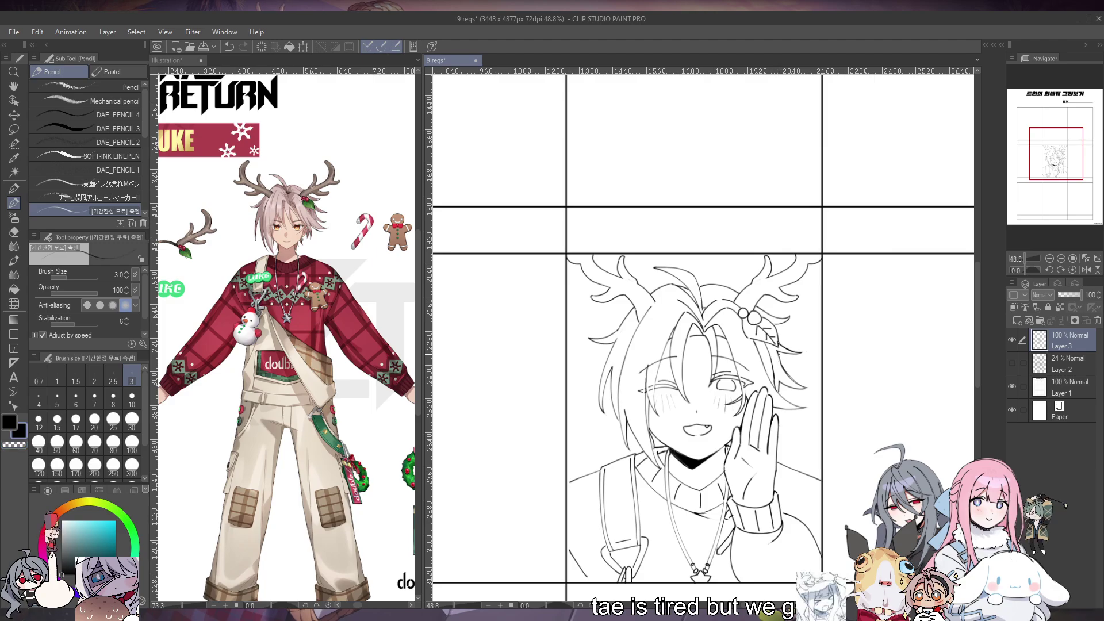
scroll(782, 322, down, 2)
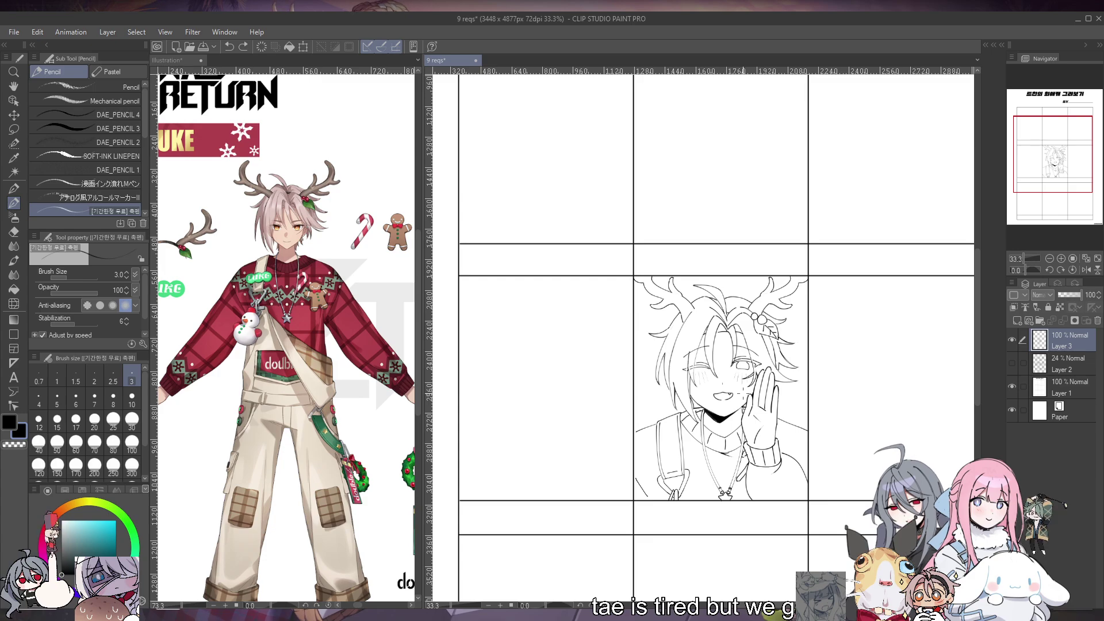
scroll(743, 394, down, 1)
scroll(789, 487, up, 1)
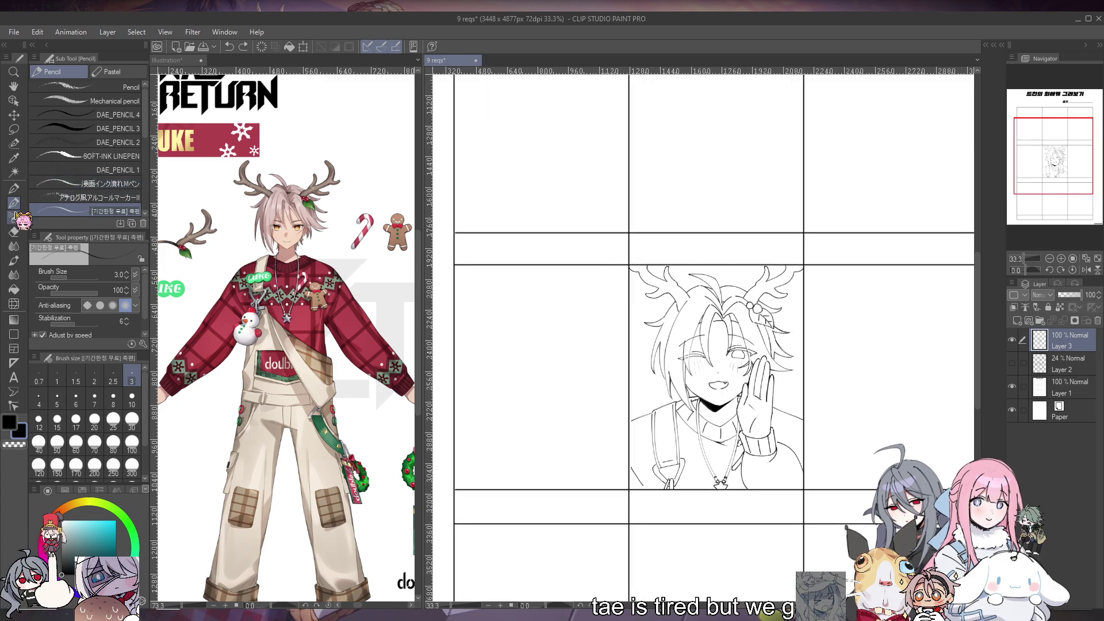
Add short pencil fold lines to the sleeve below the raised hand's cuff
key(p)
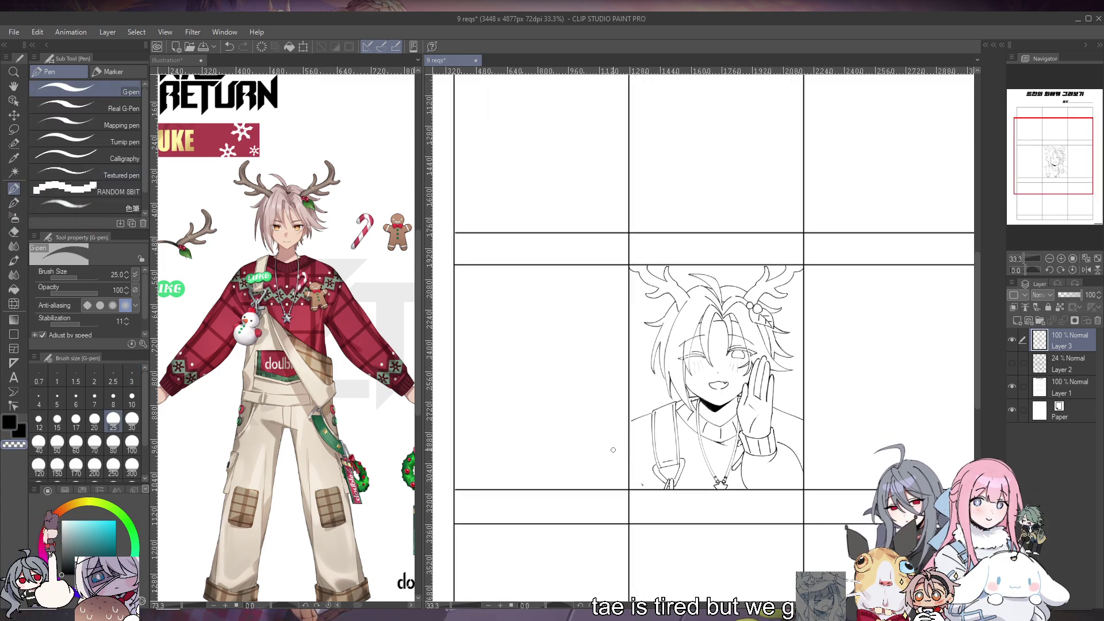
click(14, 203)
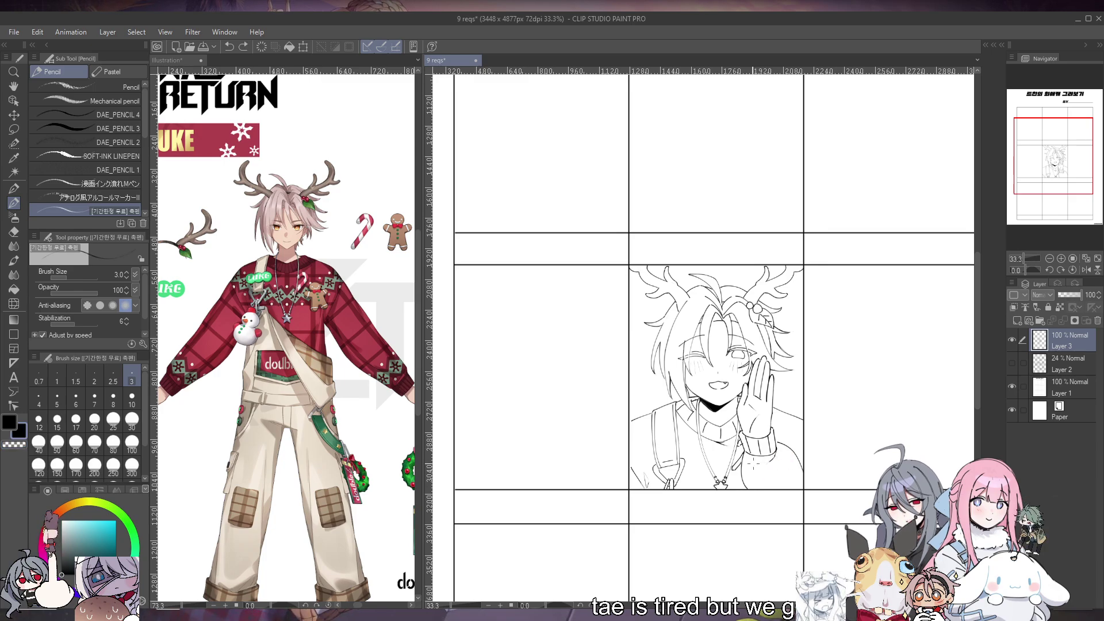
drag(747, 456, 751, 461)
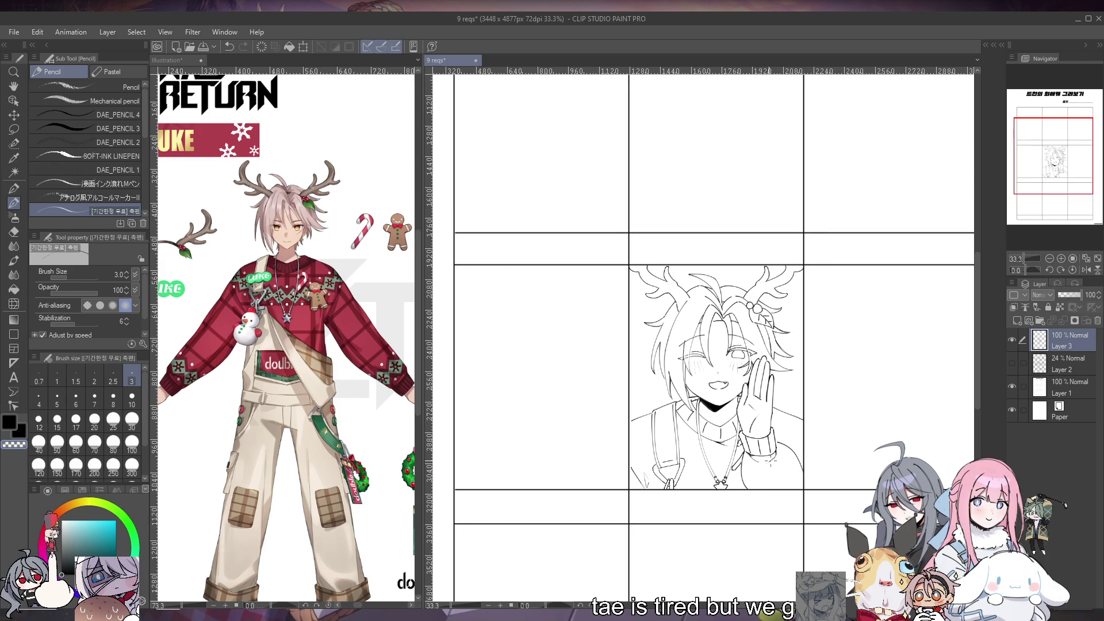
key(ctrl+z)
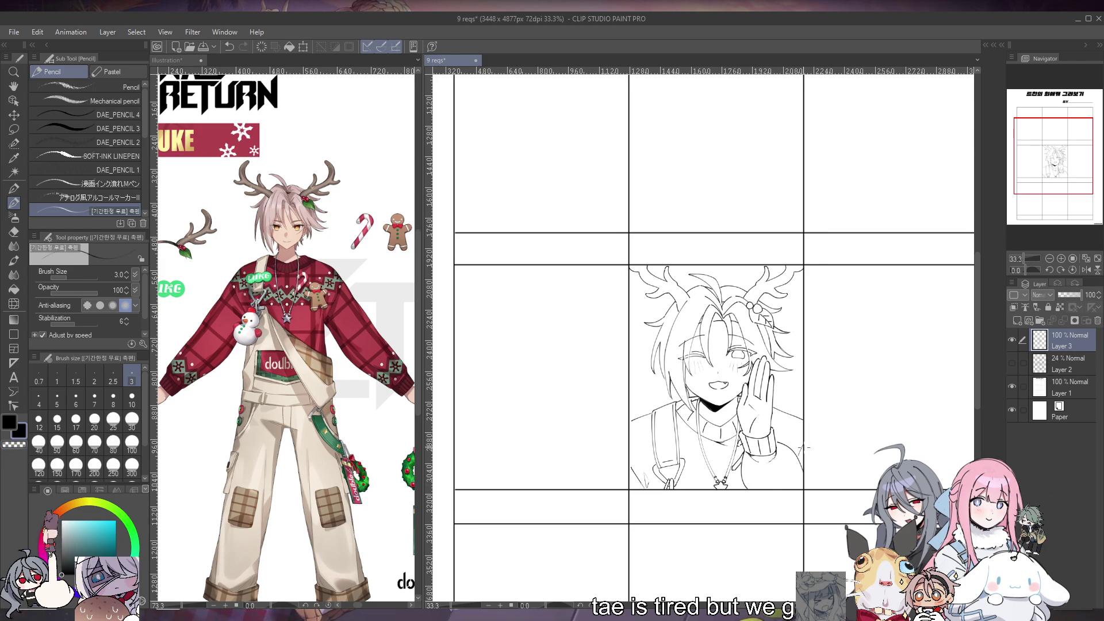
key(ctrl+z)
key(ctrl+y)
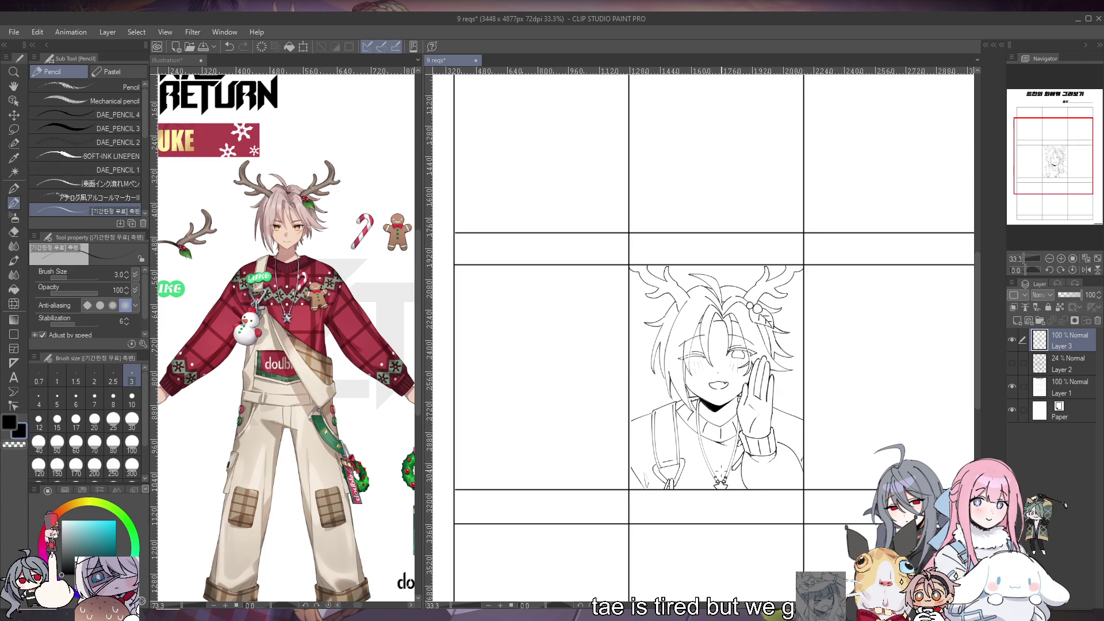
Try adding pencil fold lines to the sweater around the overall strap
mouse_move(632, 452)
mouse_down()
mouse_move(647, 469)
mouse_move(639, 475)
mouse_move(699, 479)
mouse_up()
key(ctrl+z)
key(ctrl+z)
key(ctrl+z)
key(ctrl+z)
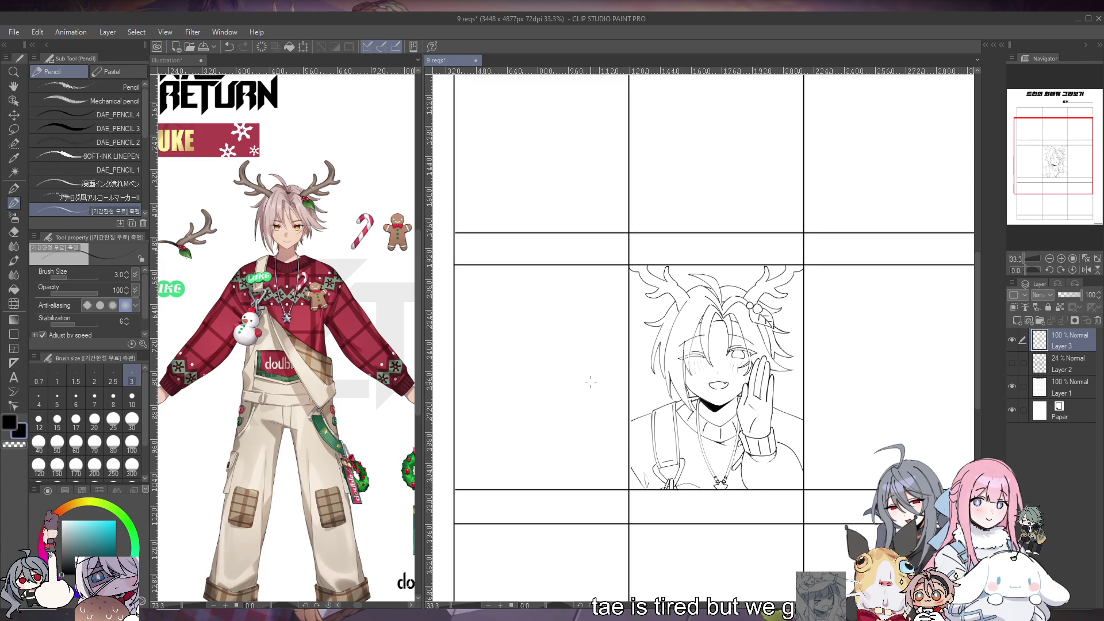
Set the pencil brush size to 4 and touch up the clothing lines around the overall strap and necklace
click(38, 398)
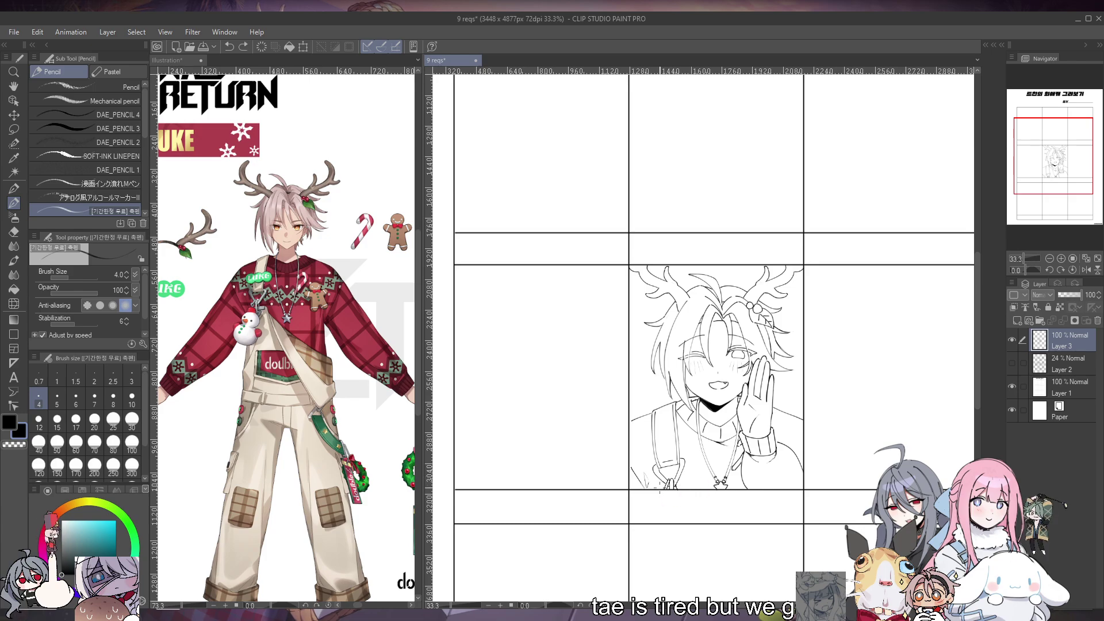
key(ctrl+z)
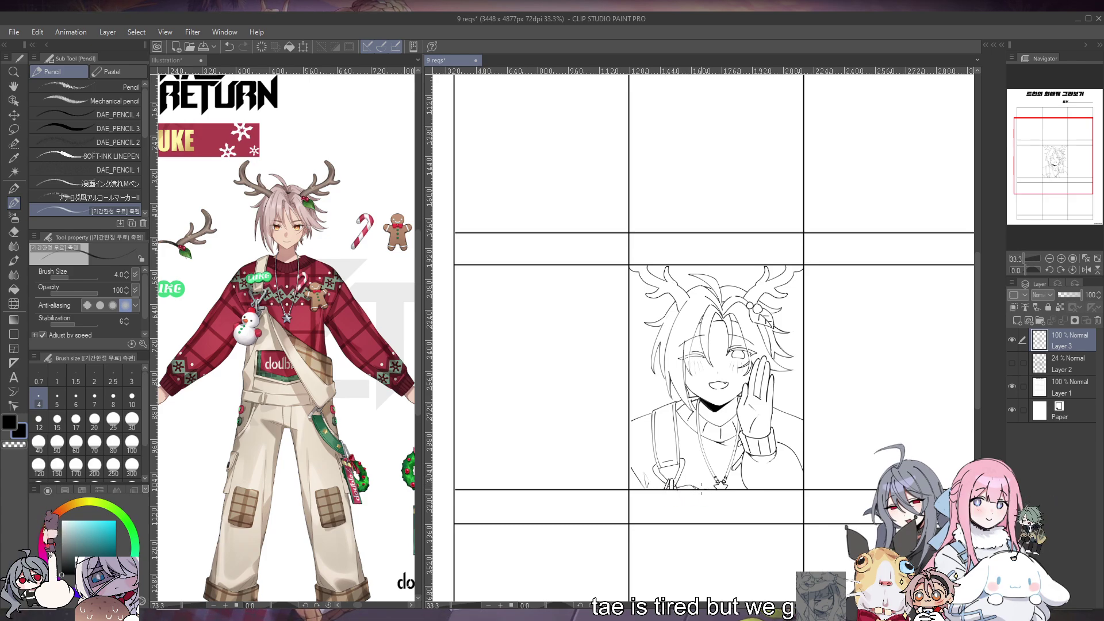
drag(643, 434, 672, 469)
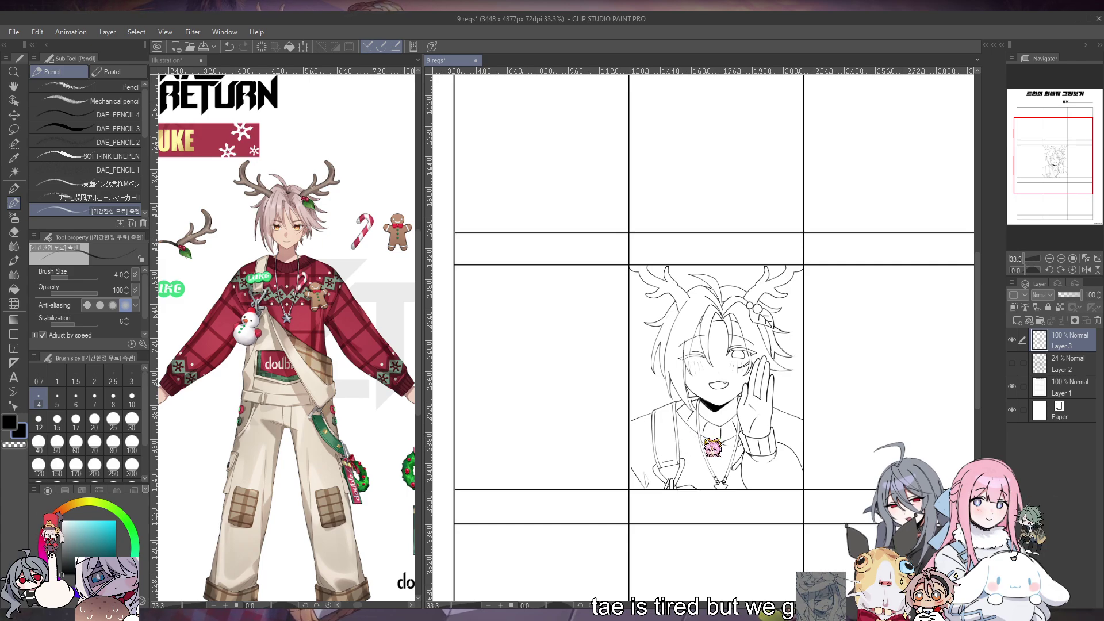
key(c)
drag(739, 442, 728, 446)
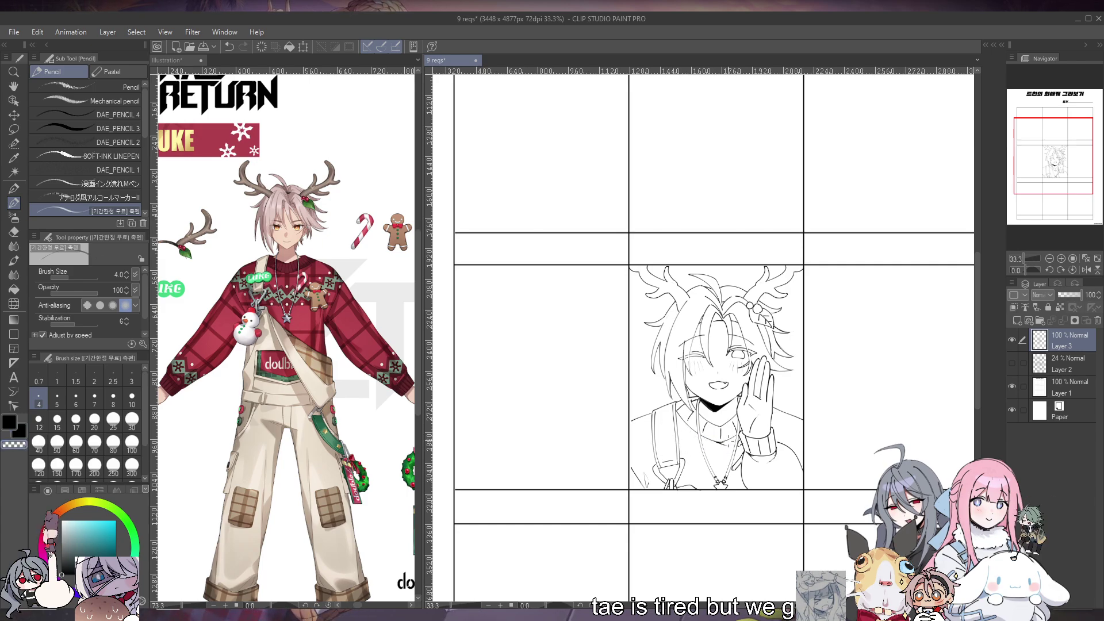
key(c)
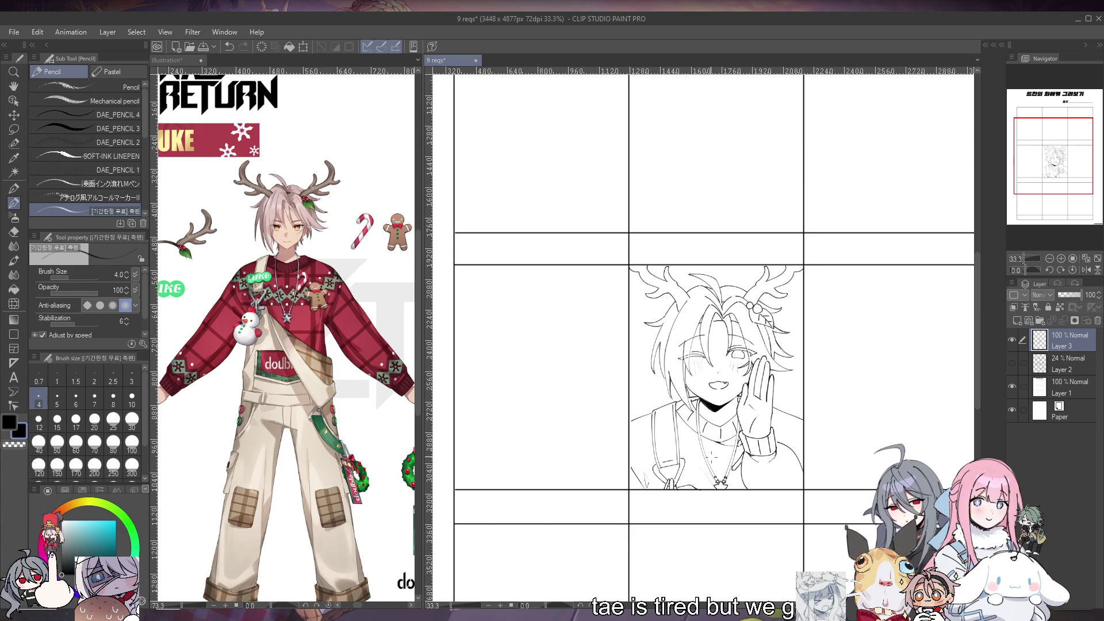
Compare the line art with the Layer 2 sketch by toggling Layer 3's visibility, leaving Layer 3 shown and Layer 2 hidden
click(1012, 364)
click(1012, 340)
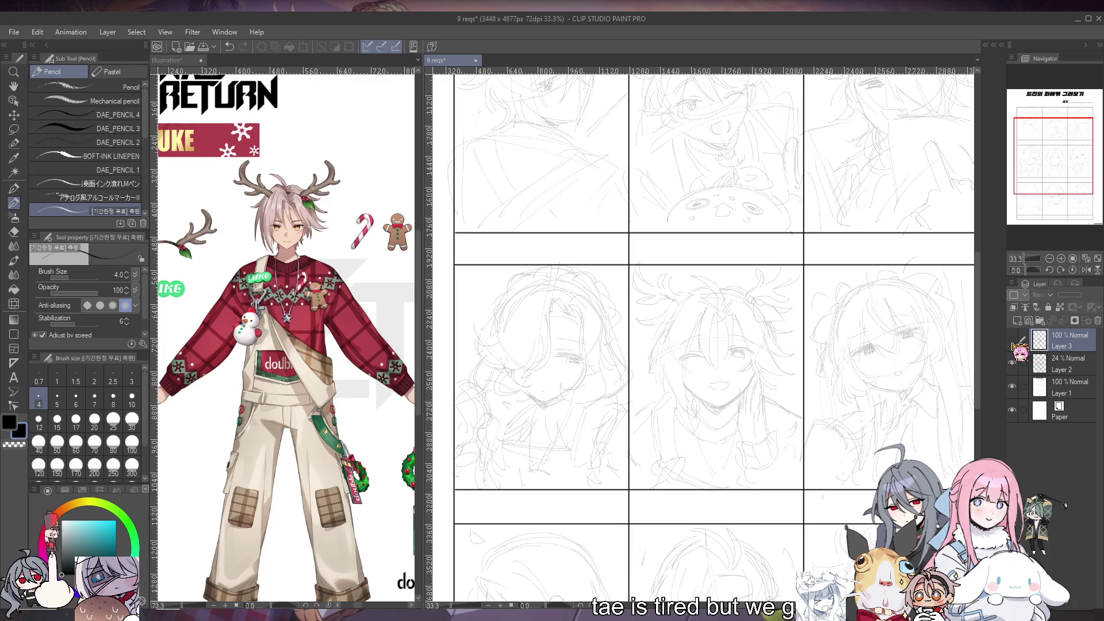
click(1012, 340)
click(1012, 340)
click(1013, 339)
click(1012, 340)
click(1012, 340)
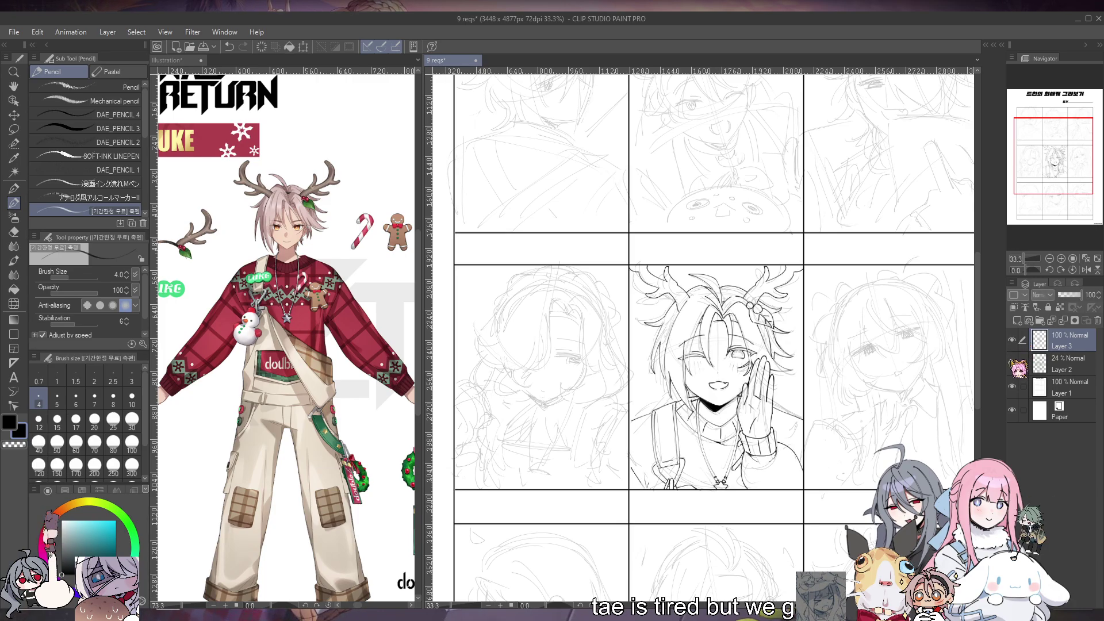
click(1012, 363)
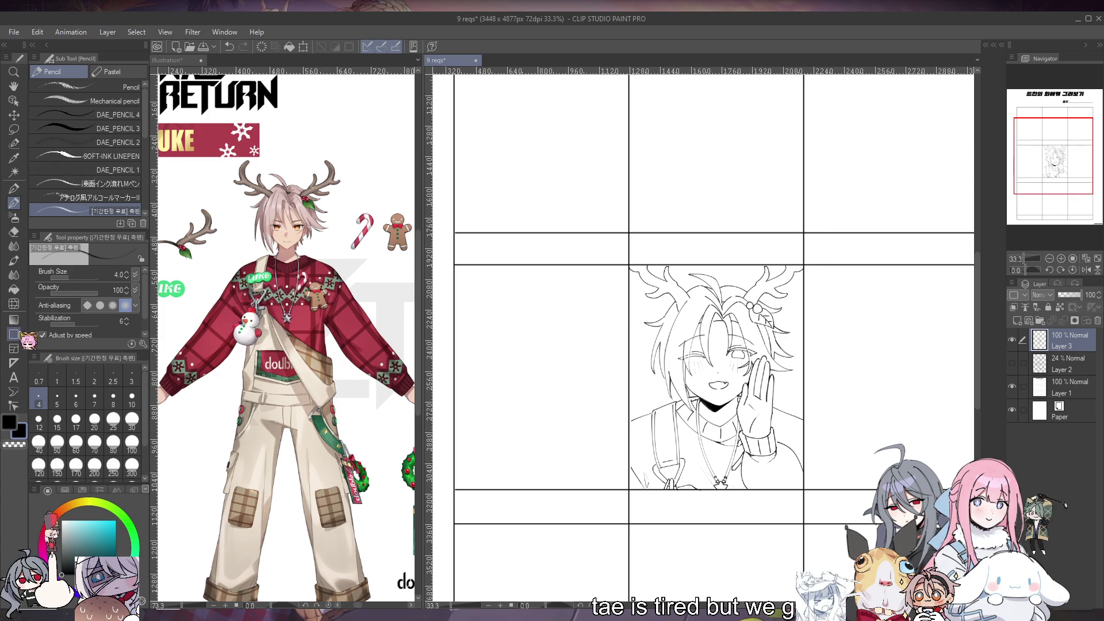
Set up Liquify with a brush size of 700 for the line art in the centre panel
click(14, 303)
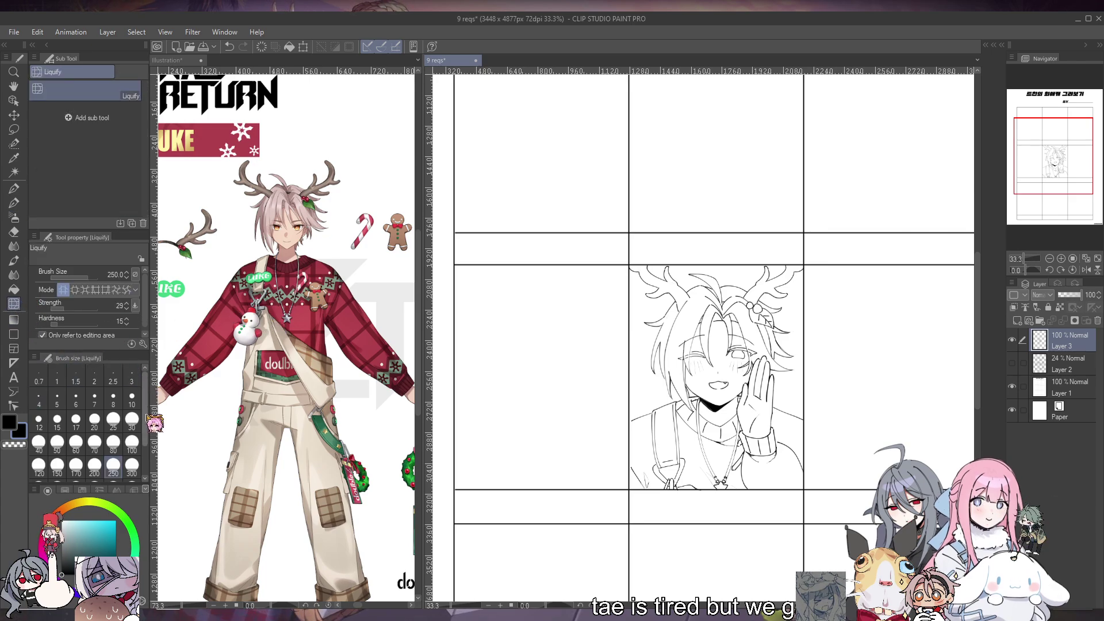
click(94, 458)
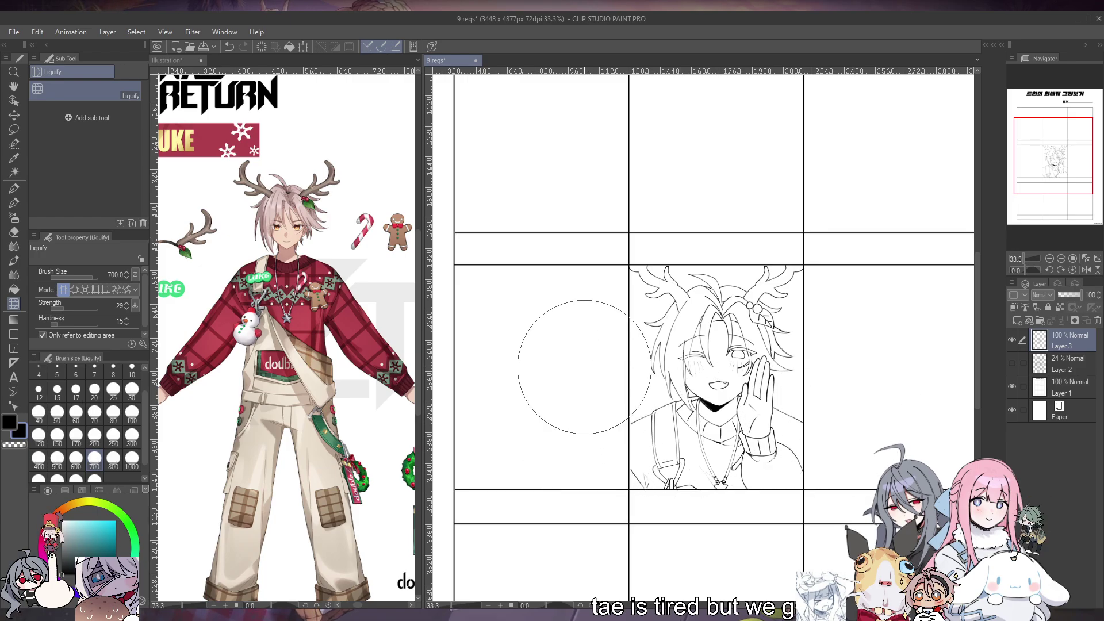
scroll(705, 304, up, 1)
scroll(705, 303, up, 1)
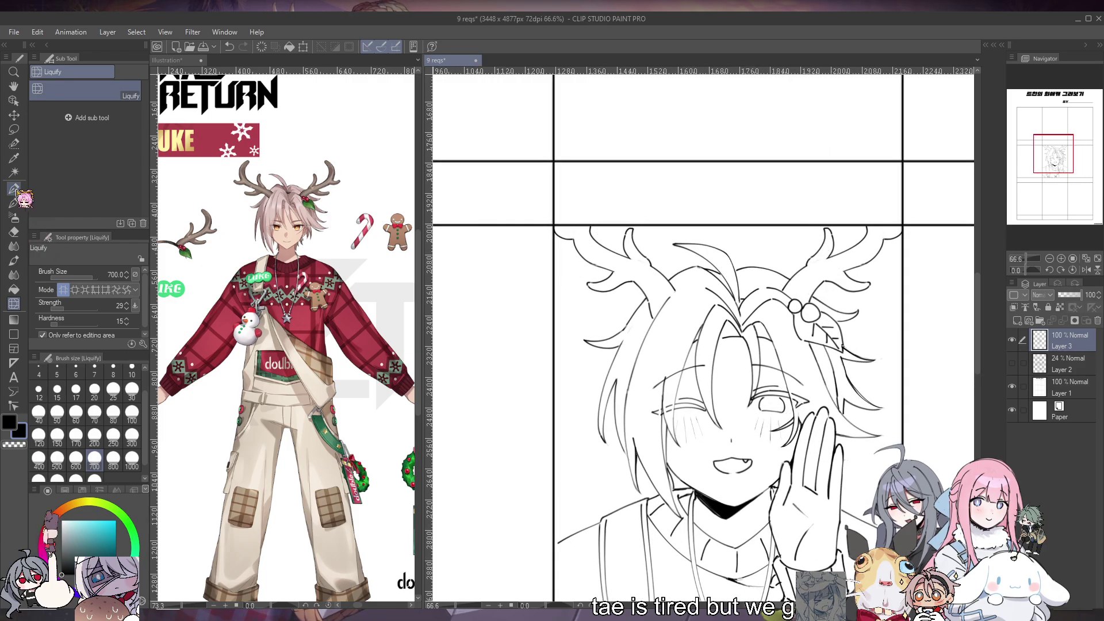
Touch up the corner of the mouth with the G-pen at size 15 in transparent colour
click(14, 188)
click(57, 391)
drag(746, 465, 742, 464)
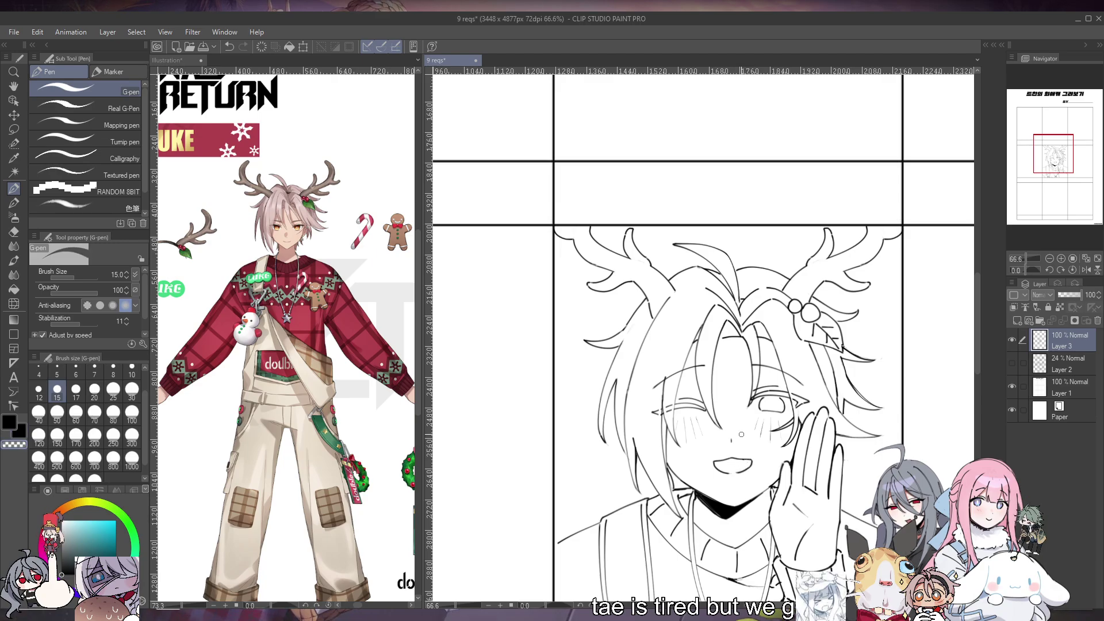
scroll(741, 434, down, 2)
scroll(768, 391, up, 1)
scroll(771, 393, up, 1)
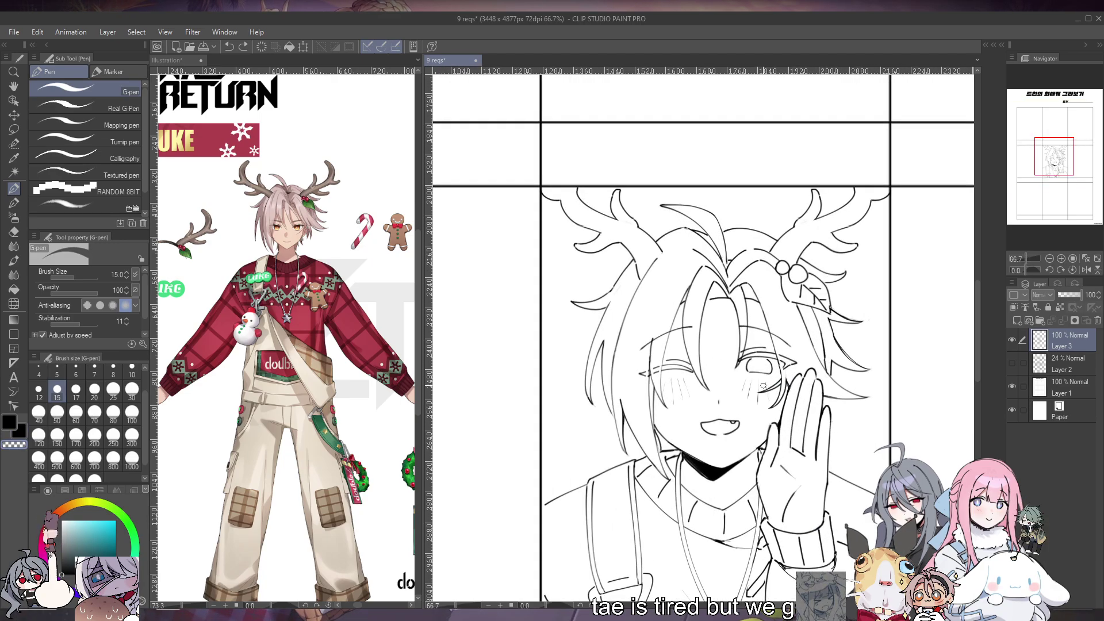
Examine the green LUKE badge and the overall strap details in the reference illustration
click(14, 203)
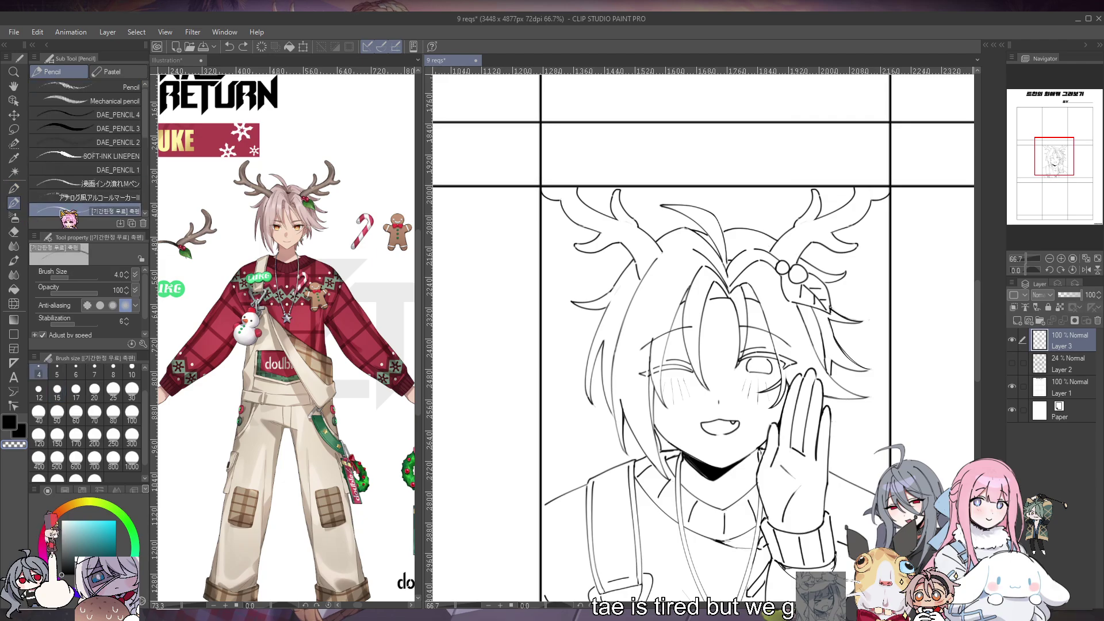
drag(1047, 157, 1047, 164)
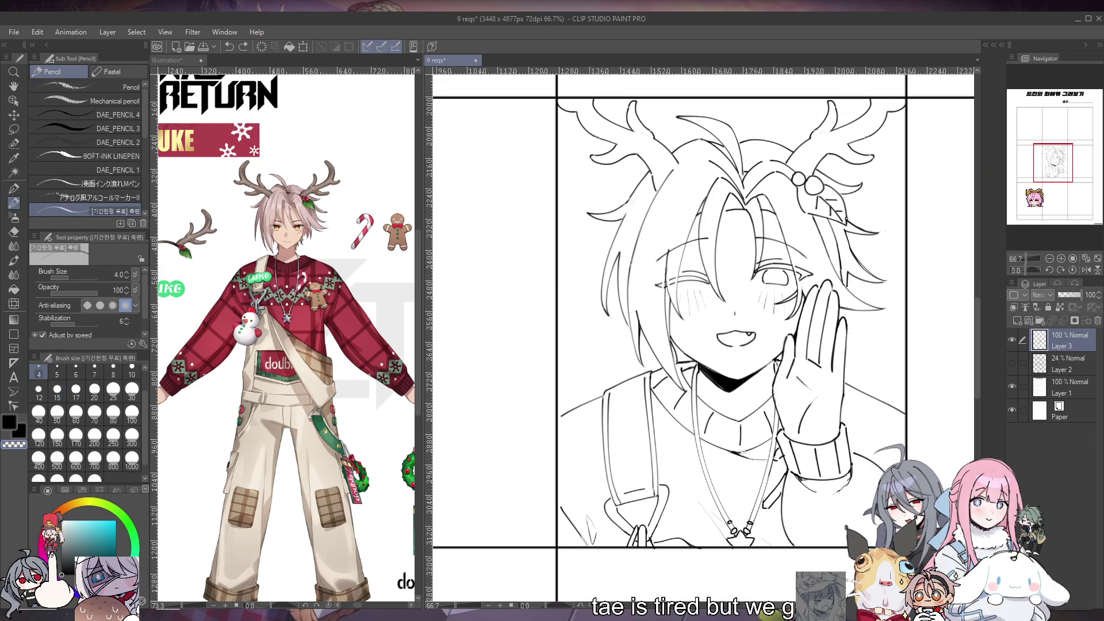
click(276, 265)
scroll(282, 267, down, 1)
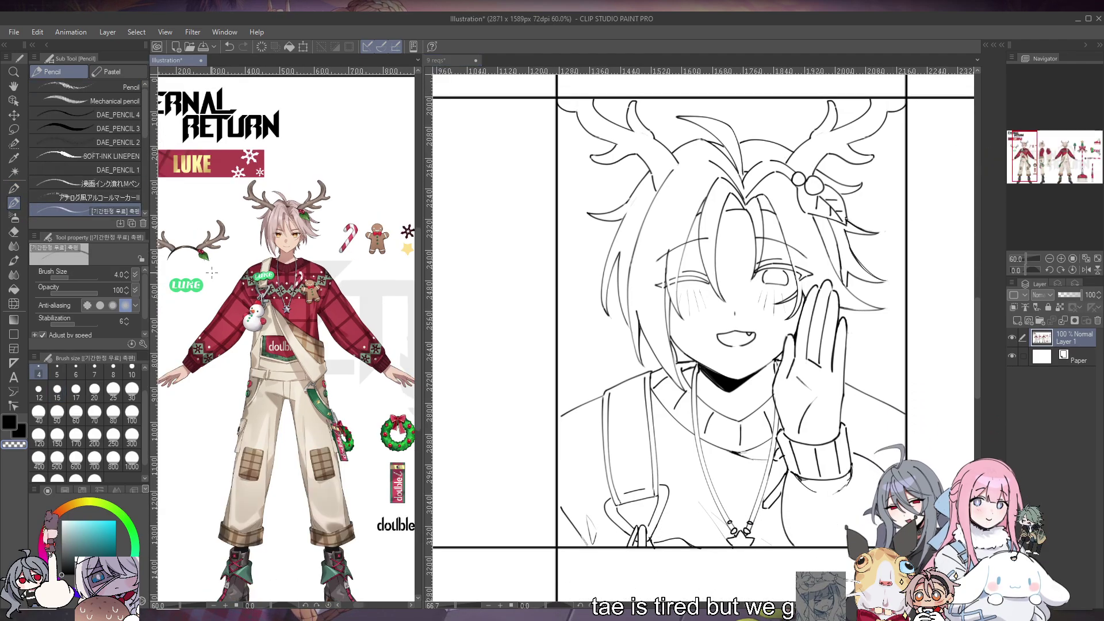
scroll(167, 279, up, 3)
scroll(168, 280, up, 1)
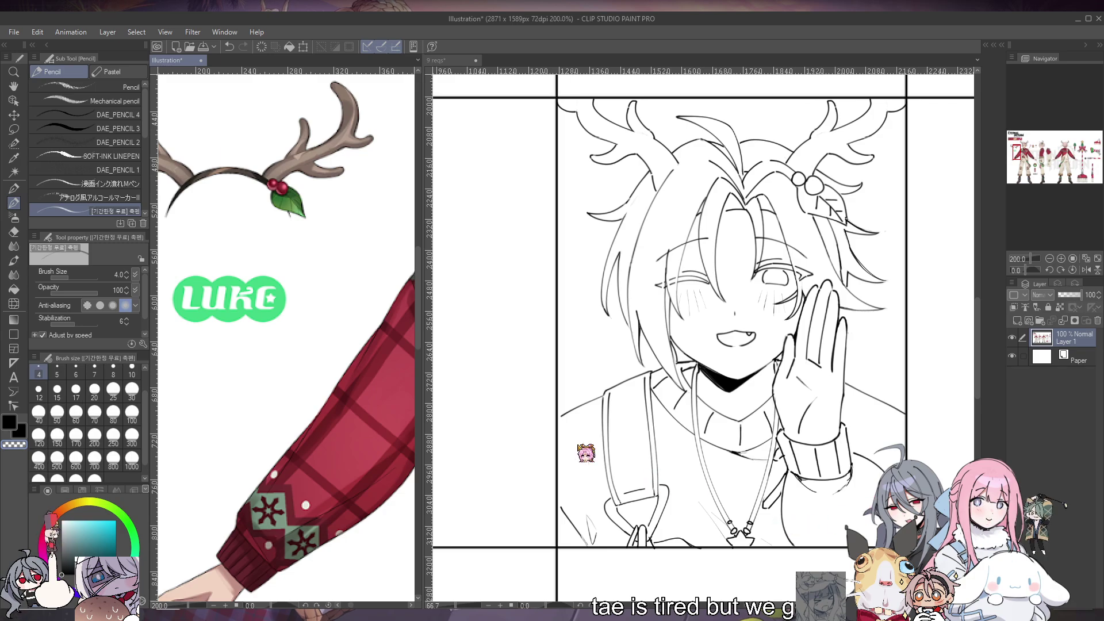
scroll(175, 289, down, 1)
scroll(175, 289, down, 1)
click(708, 476)
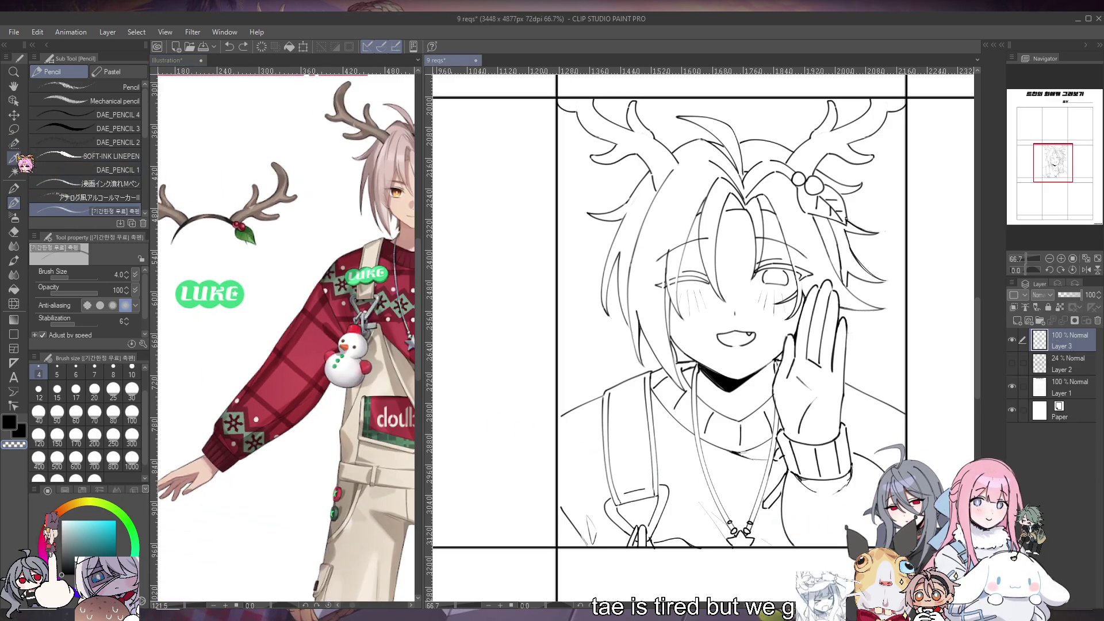
click(14, 172)
click(233, 296)
click(233, 296)
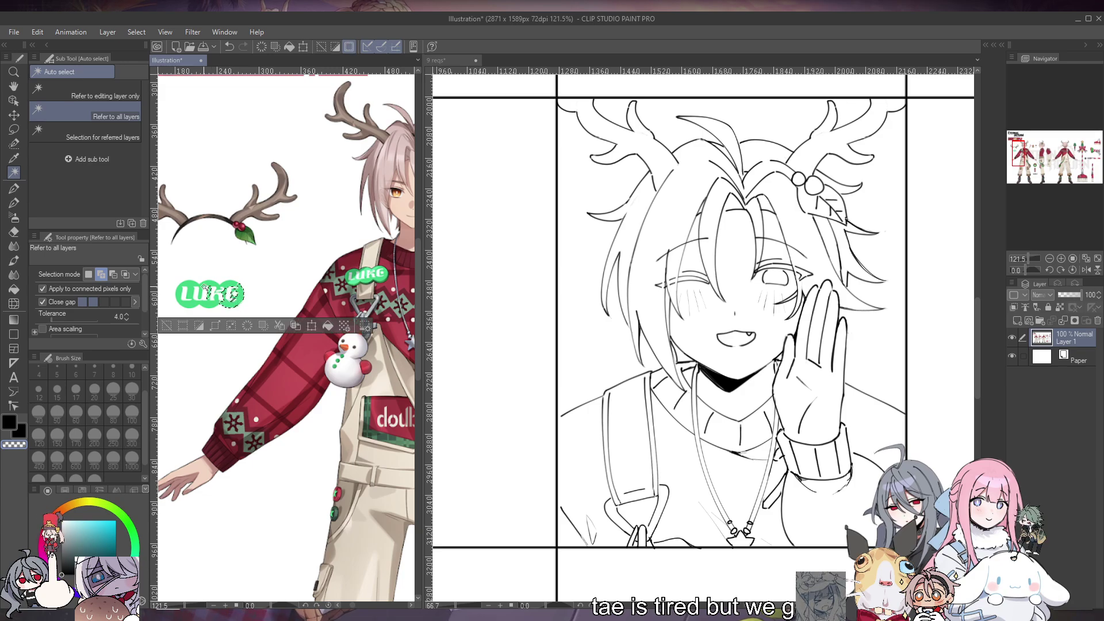
click(167, 326)
Sample the green of the reference's LUKE badge as the G-pen colour for the nine-panel sheet
click(15, 189)
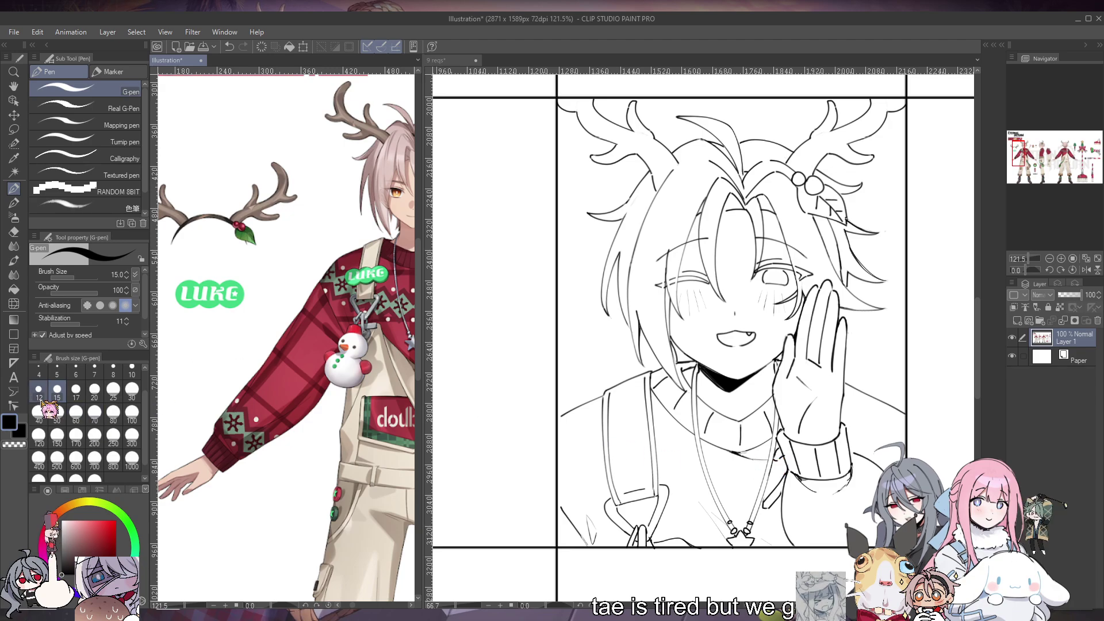
alt+click(225, 292)
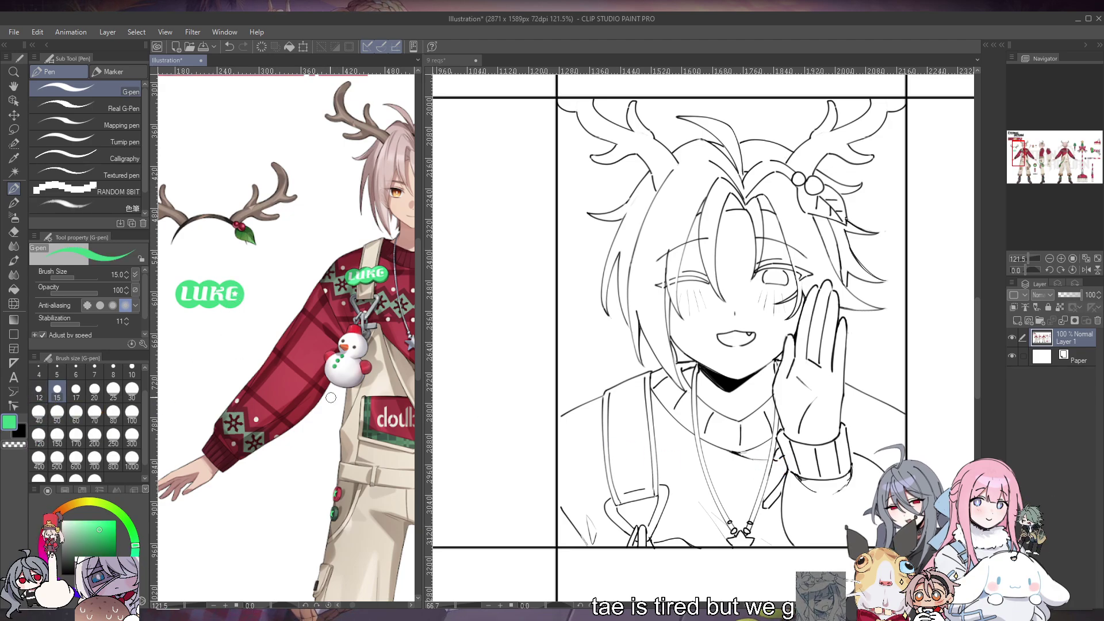
click(667, 507)
Give the new layer above Layer 3 a border effect with a black edge and a thickness of 1.1
click(1057, 284)
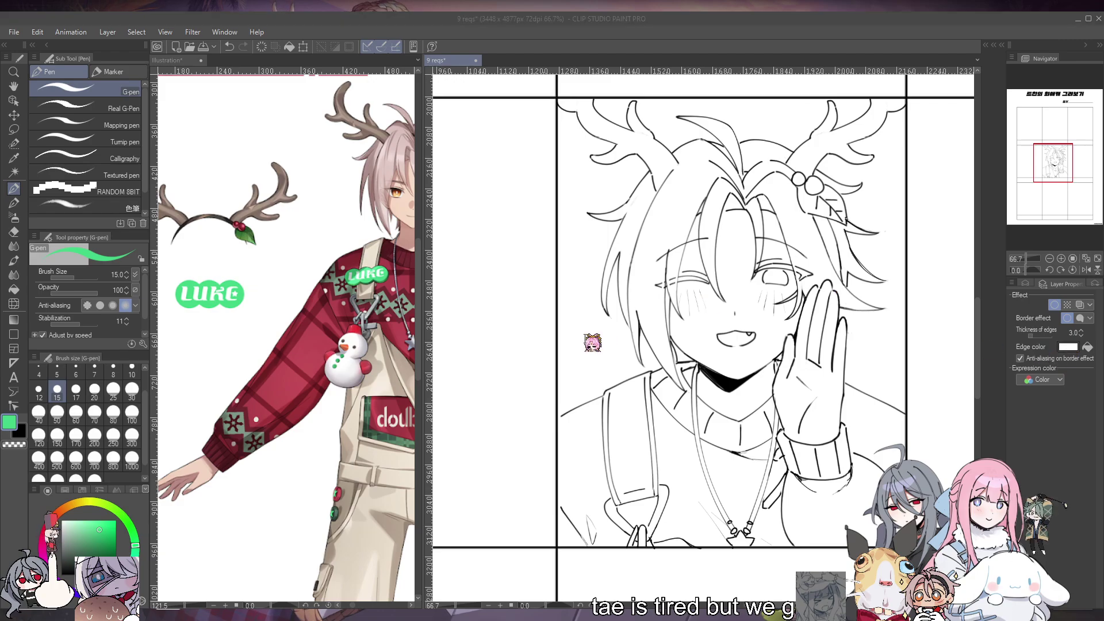
click(595, 300)
click(76, 391)
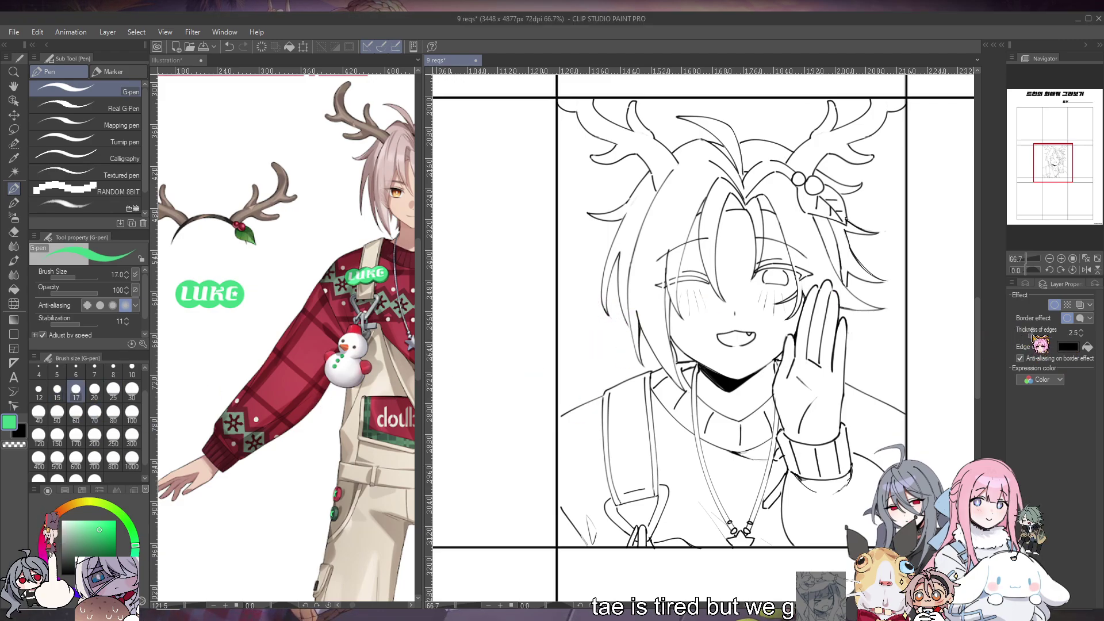
click(57, 437)
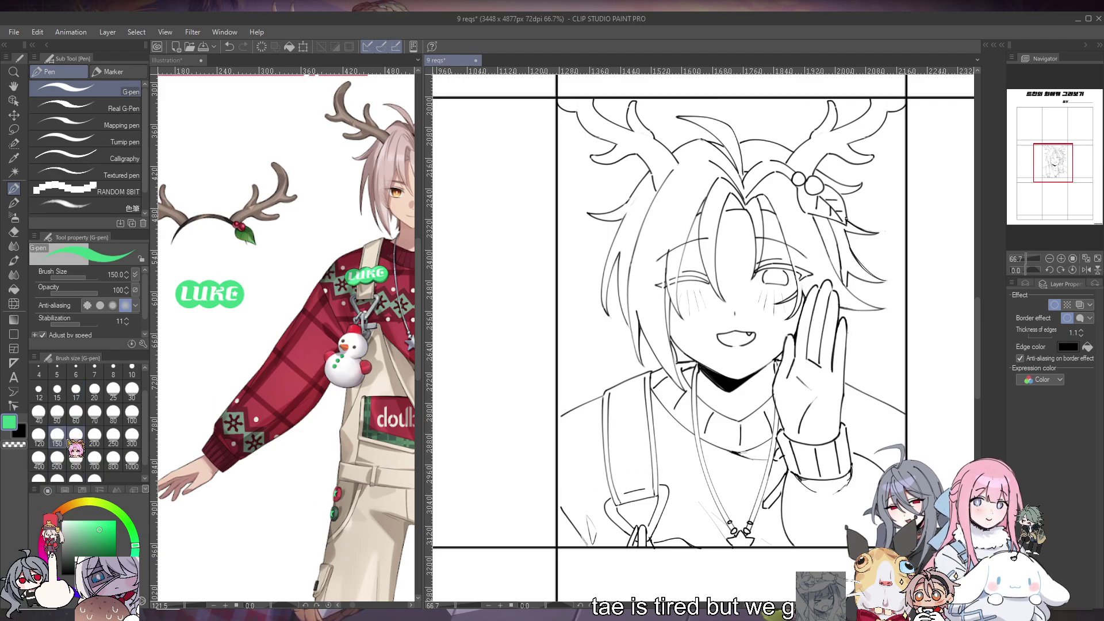
Stamp three overlapping green circles in a rising row across the overall strap with the G-pen at size 100
click(132, 412)
click(602, 465)
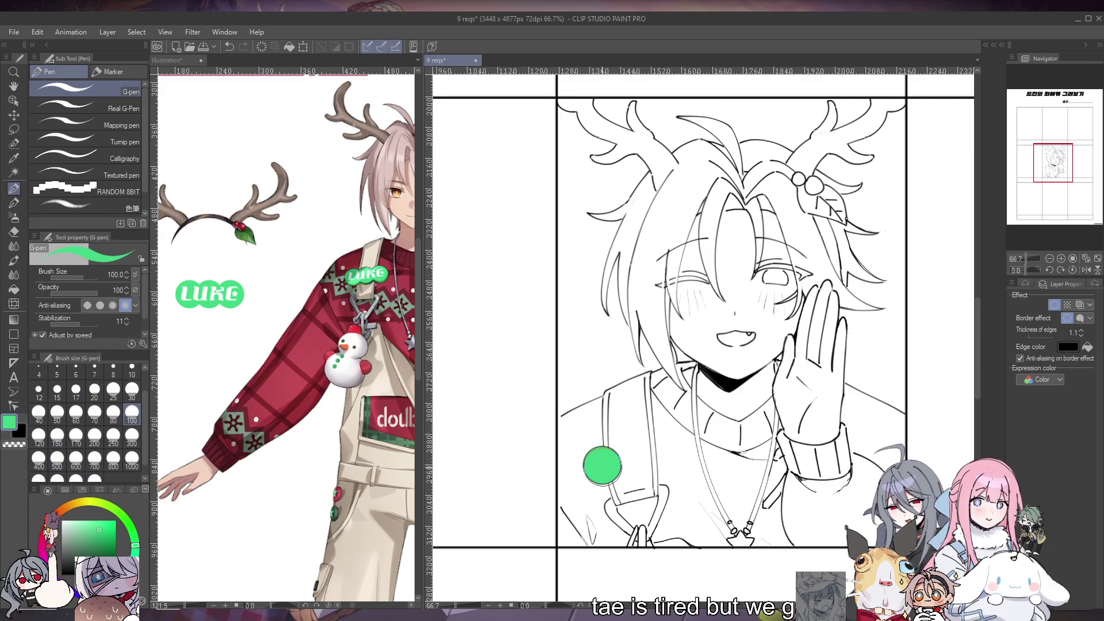
key(ctrl+z)
click(602, 466)
click(630, 463)
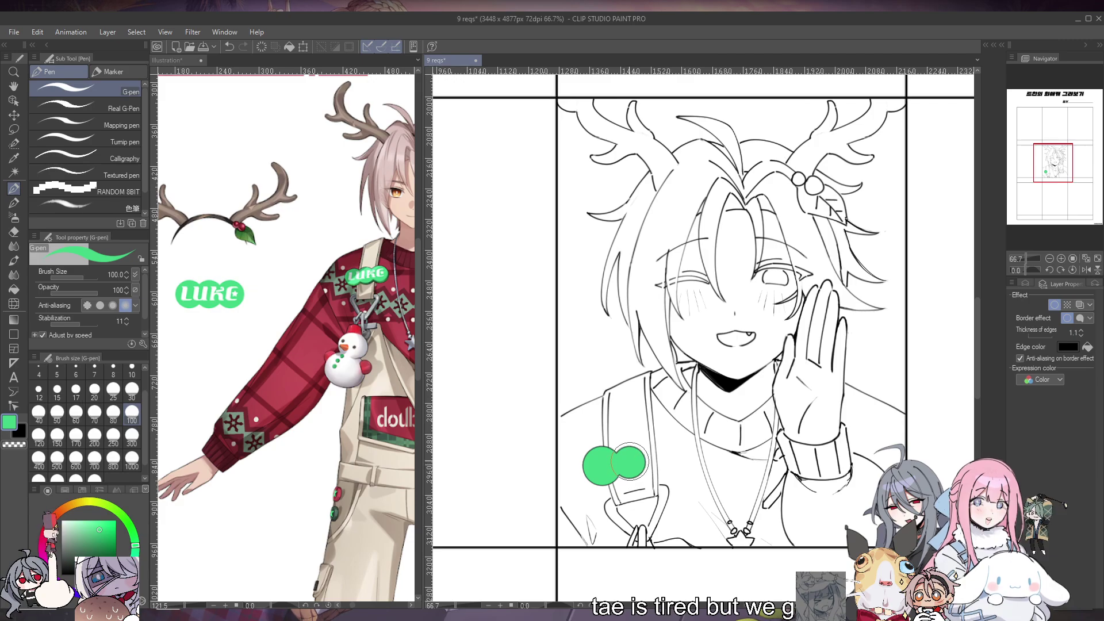
key(ctrl+z)
click(630, 461)
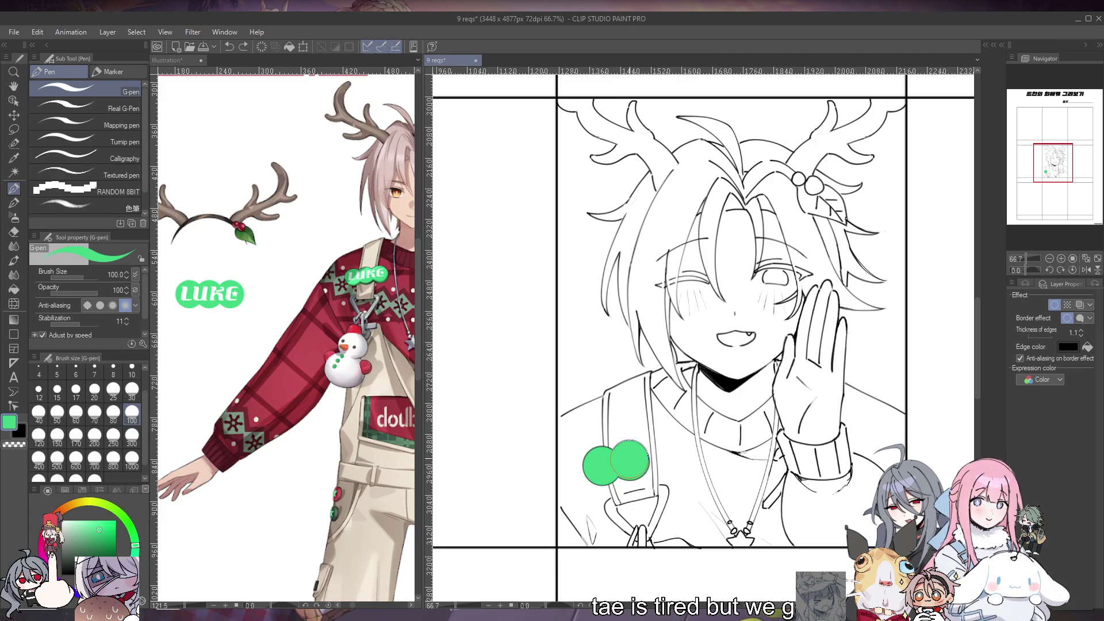
click(660, 454)
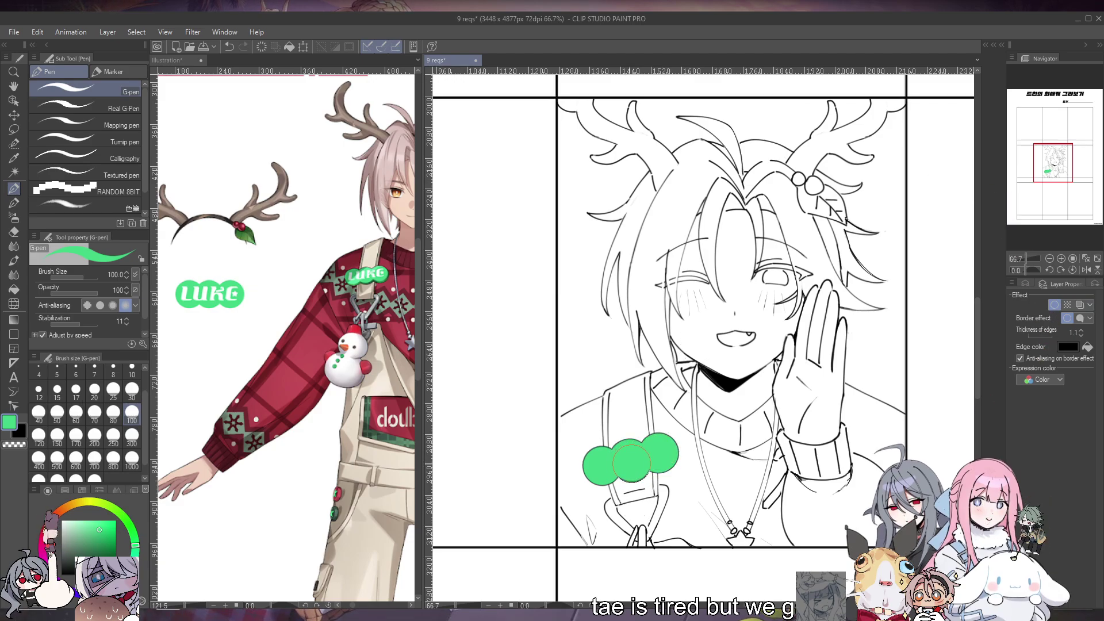
Create a new layer above Layer 4 and choose the Calligraphy pen with white as the drawing colour
click(1025, 283)
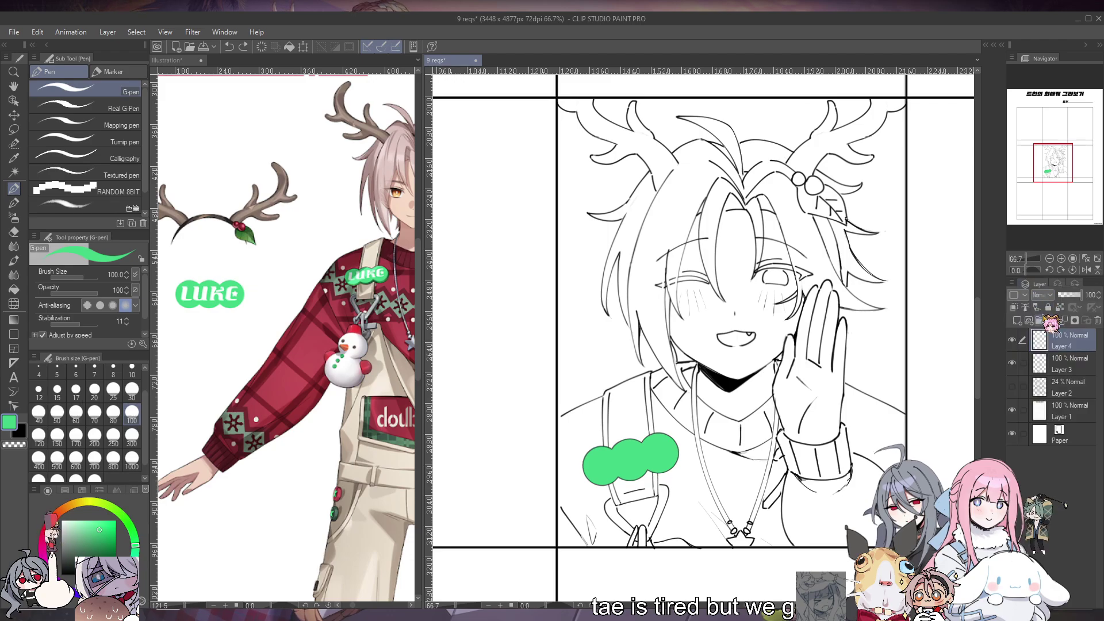
click(1016, 321)
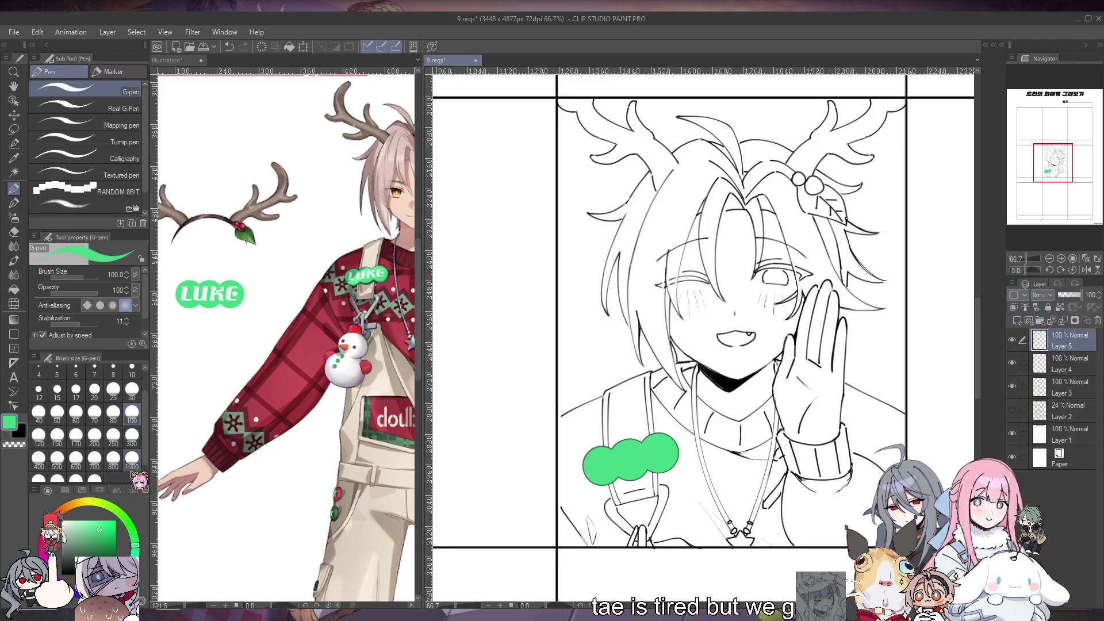
drag(92, 544, 5, 452)
click(128, 160)
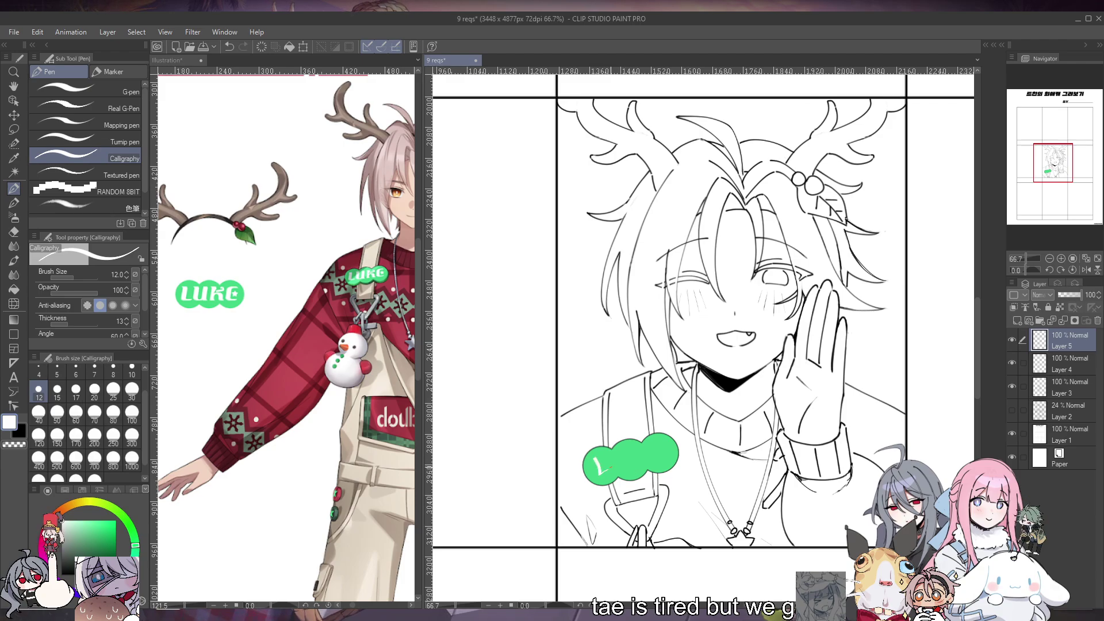
Try lettering LU in white on the green badge with the Calligraphy pen at size 12
drag(616, 455, 624, 461)
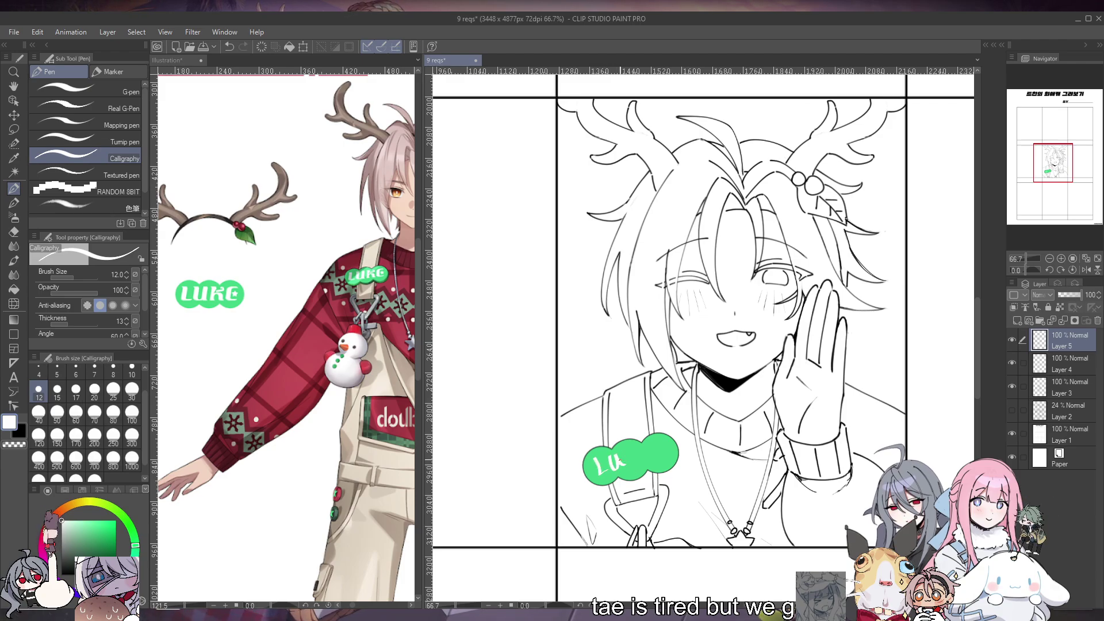
key(ctrl+z)
key(ctrl+z)
key(ctrl+z)
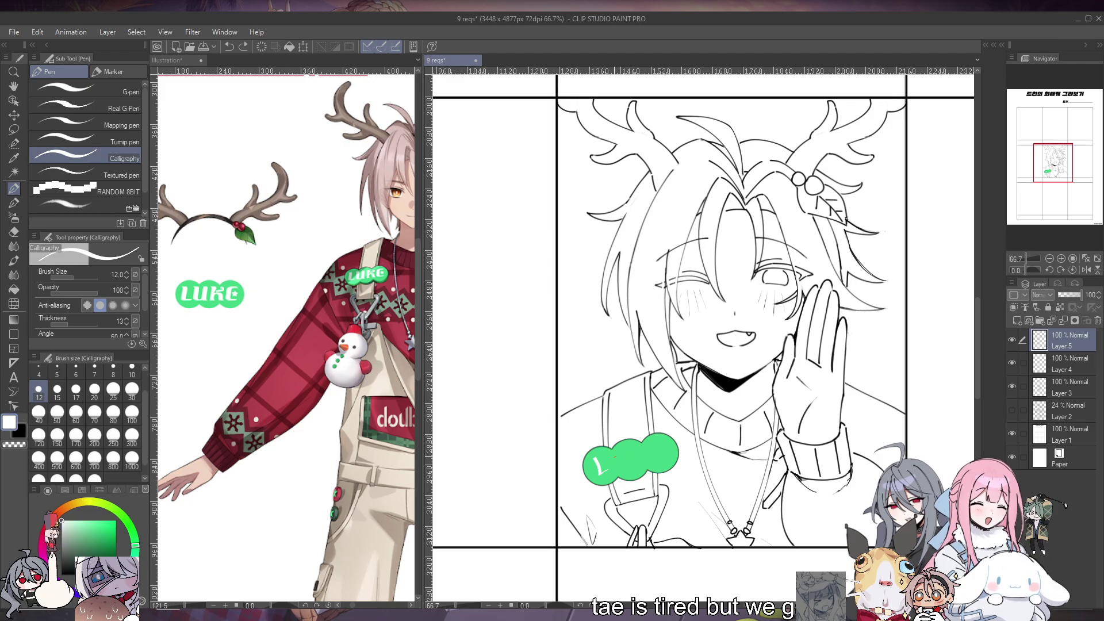
Letter LUKE in white across the three green circles with the Calligraphy pen at size 17
click(76, 389)
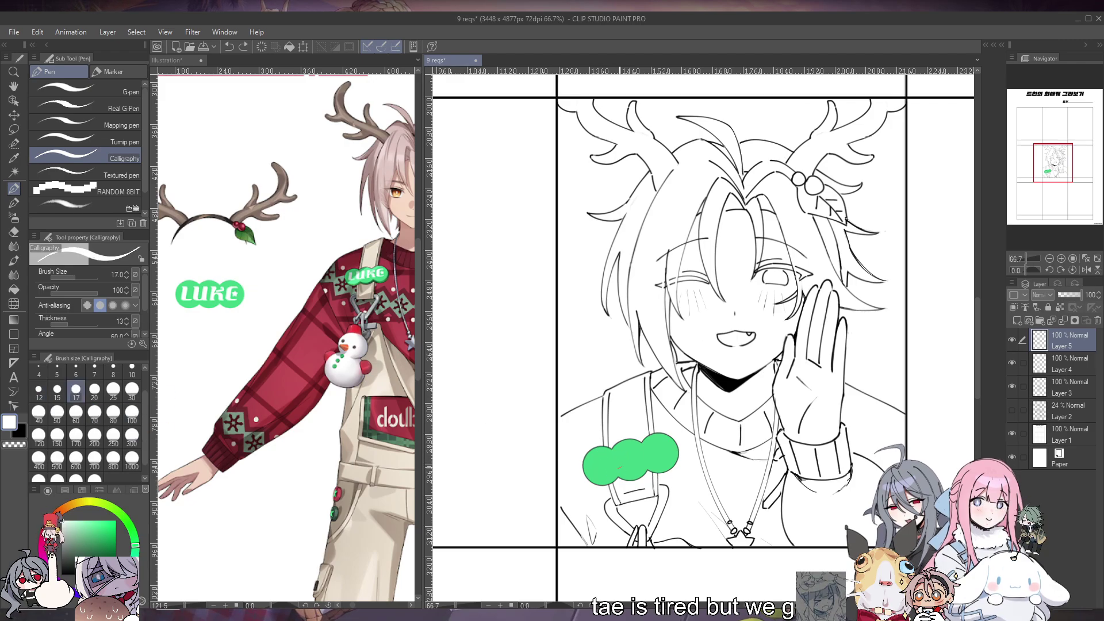
drag(593, 458, 598, 472)
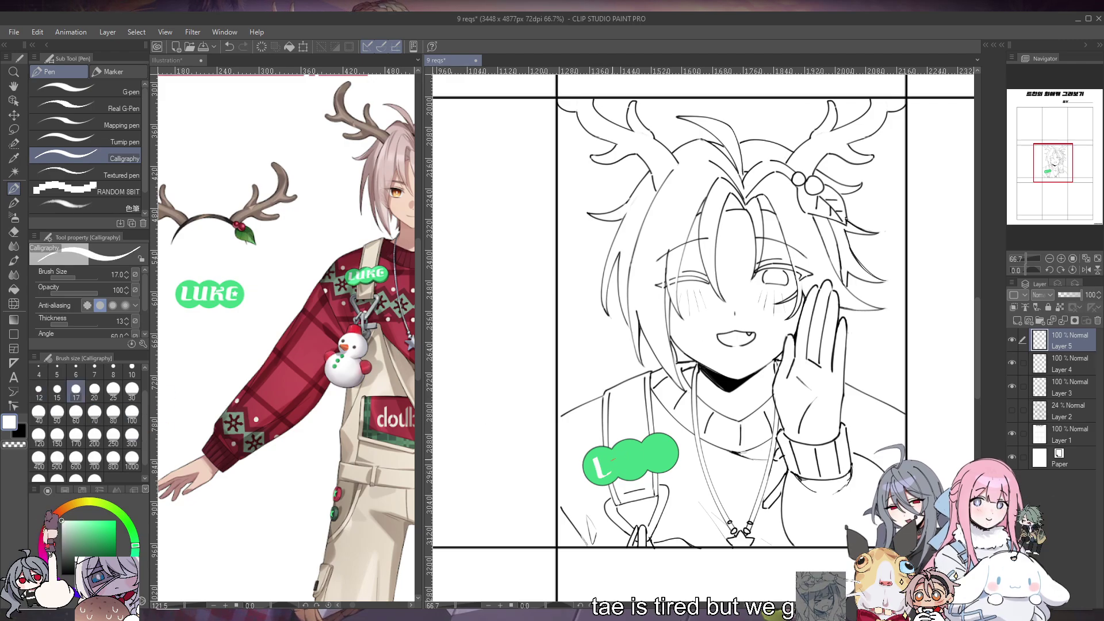
key(ctrl+z)
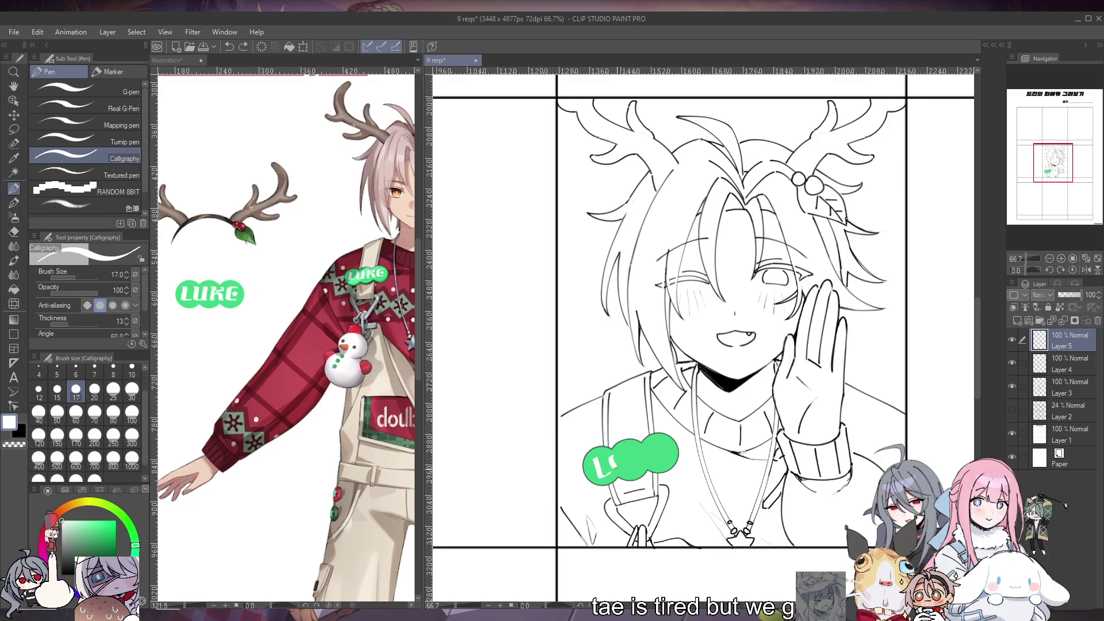
mouse_move(636, 450)
mouse_down()
mouse_move(632, 475)
mouse_move(646, 449)
mouse_move(652, 463)
mouse_up()
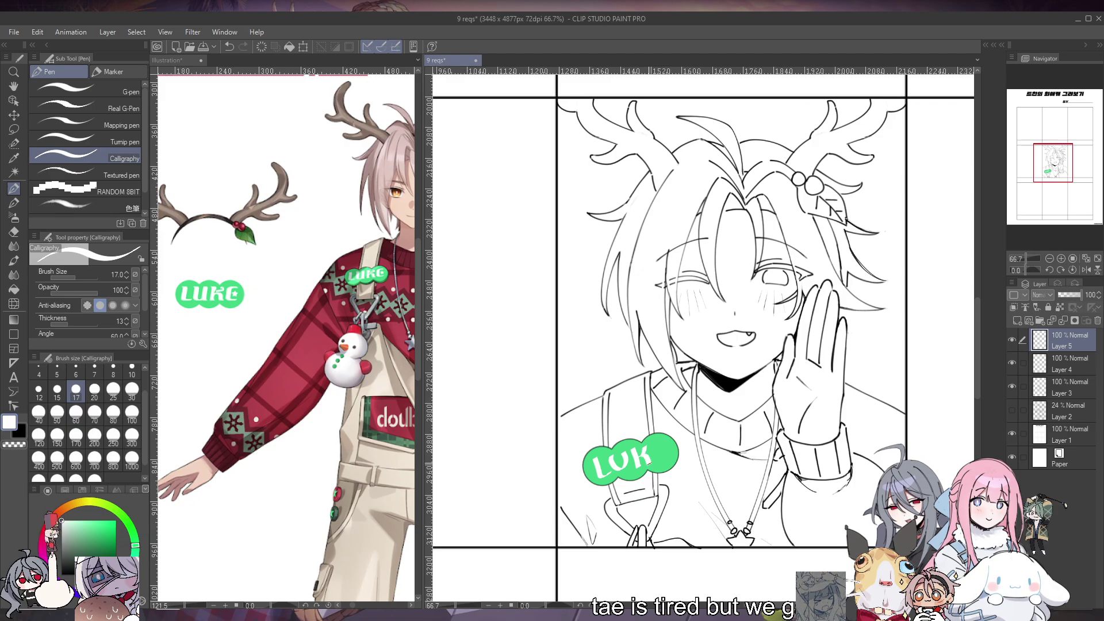
key(ctrl+z)
mouse_move(652, 446)
mouse_down()
mouse_move(656, 463)
mouse_move(669, 458)
mouse_up()
key(ctrl+z)
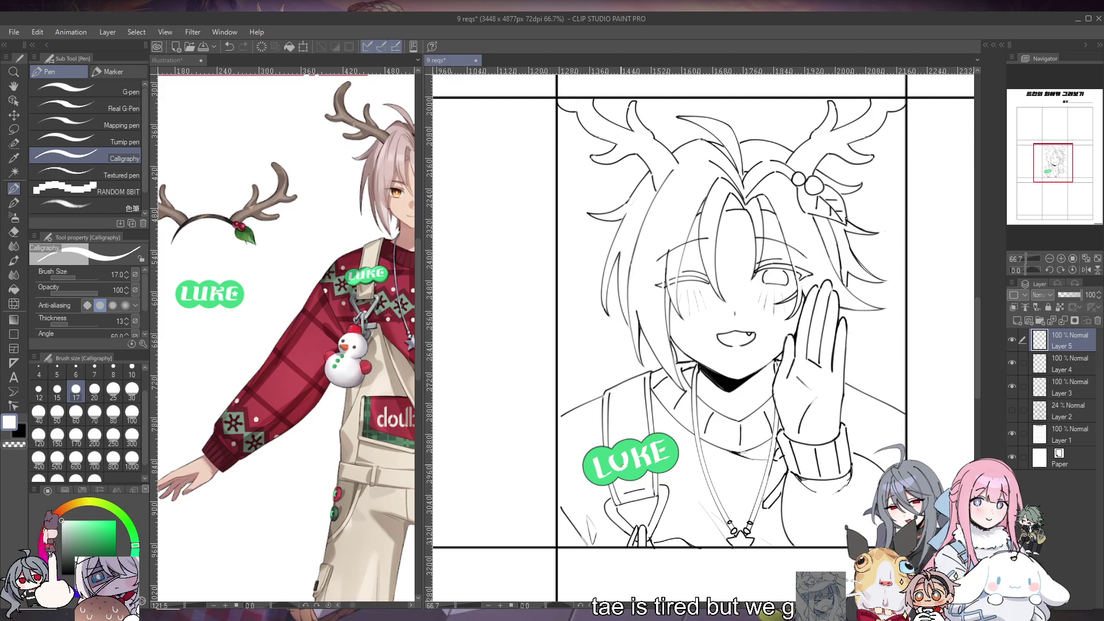
Check the badge with its lettering hidden and shown, and merge Layer 5 down into Layer 4
key(ctrl+minus)
key(ctrl+minus)
key(ctrl+minus)
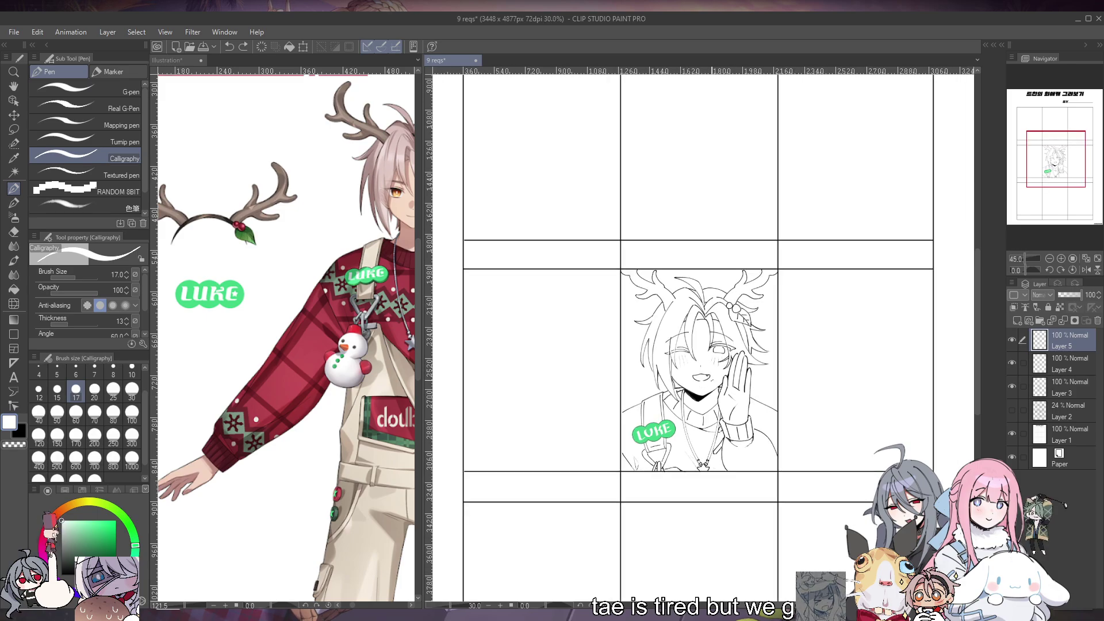
key(ctrl+plus)
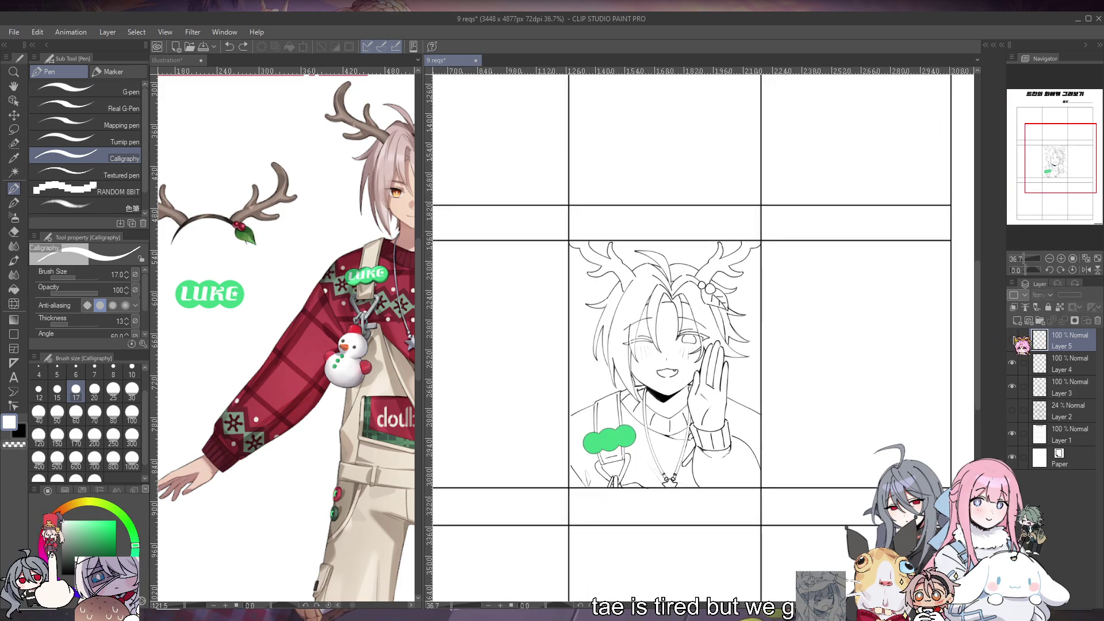
key(ctrl+minus)
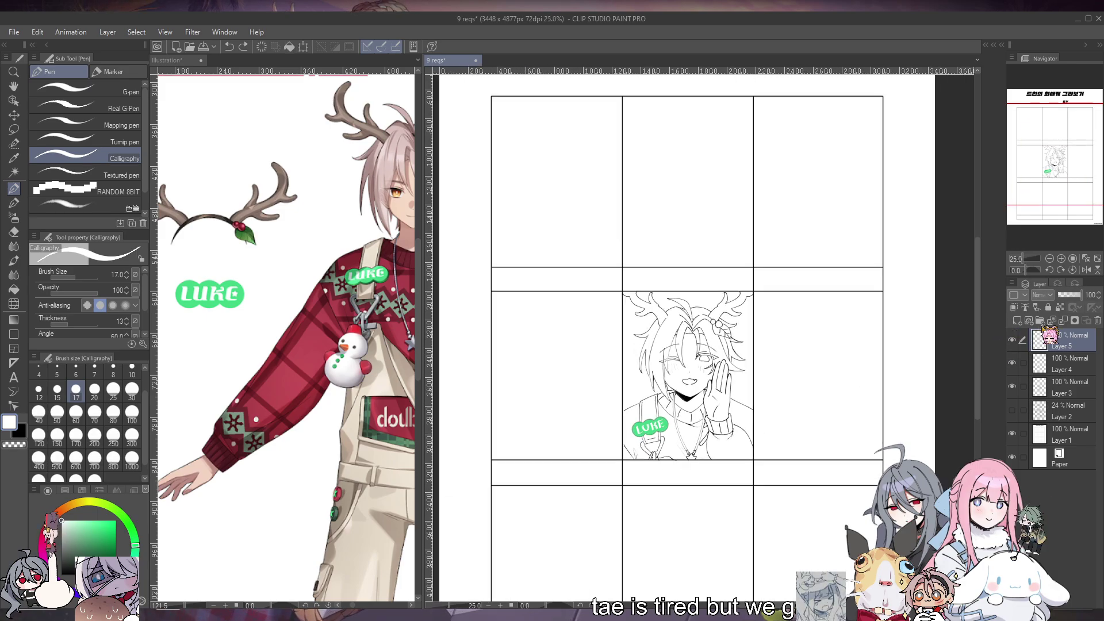
click(1063, 321)
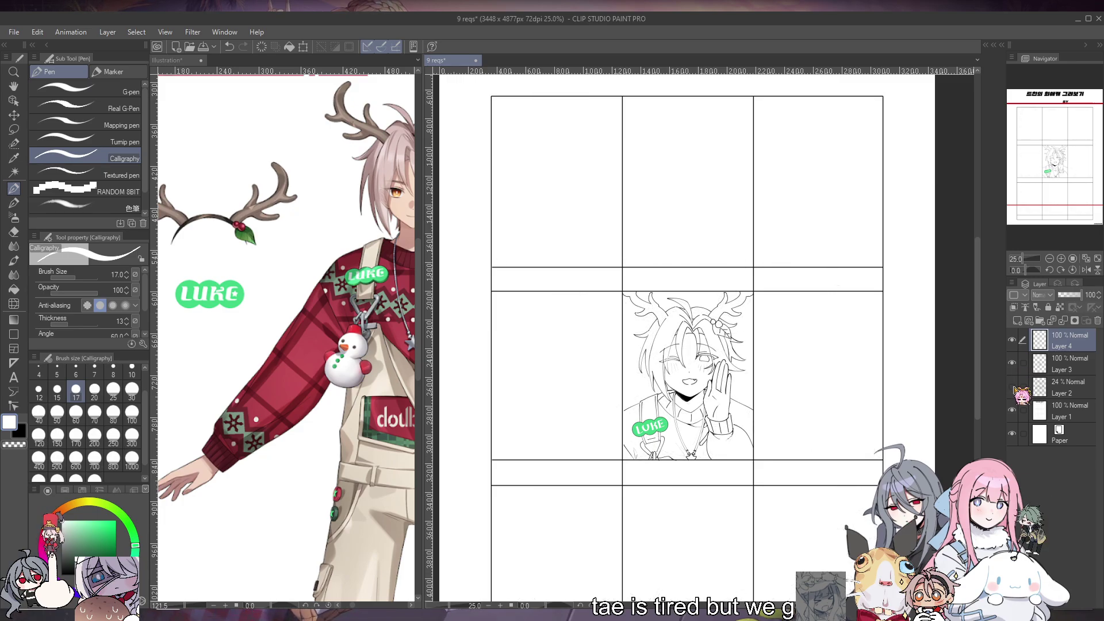
Sample the skin tone from the reference character's chin as the drawing colour
scroll(218, 359, down, 2)
scroll(218, 359, down, 2)
scroll(316, 337, up, 3)
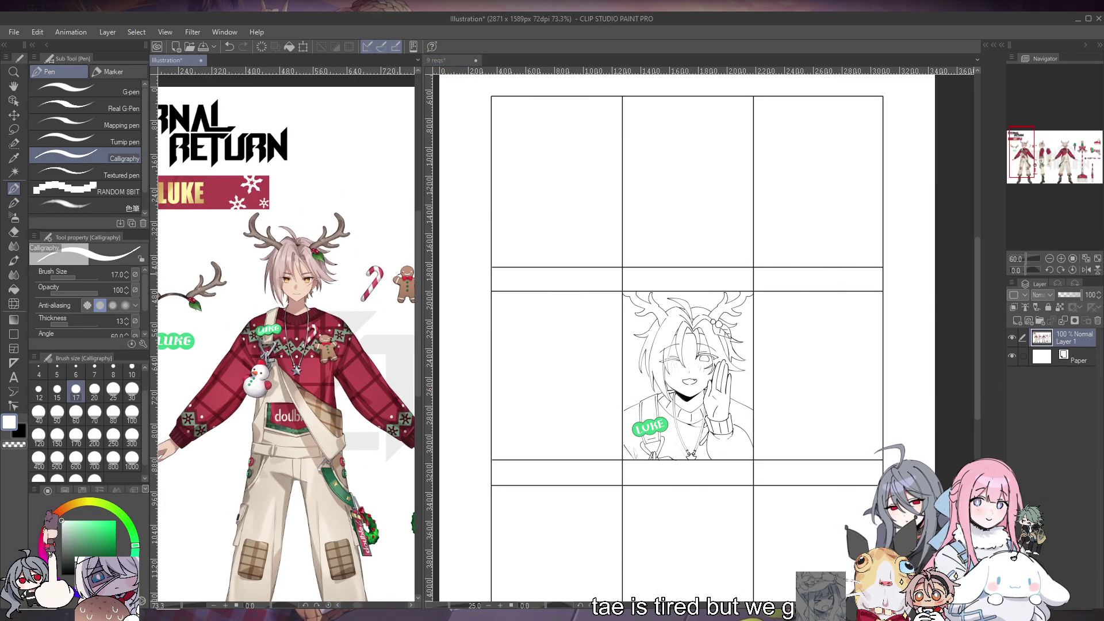
scroll(267, 281, down, 1)
scroll(265, 285, up, 3)
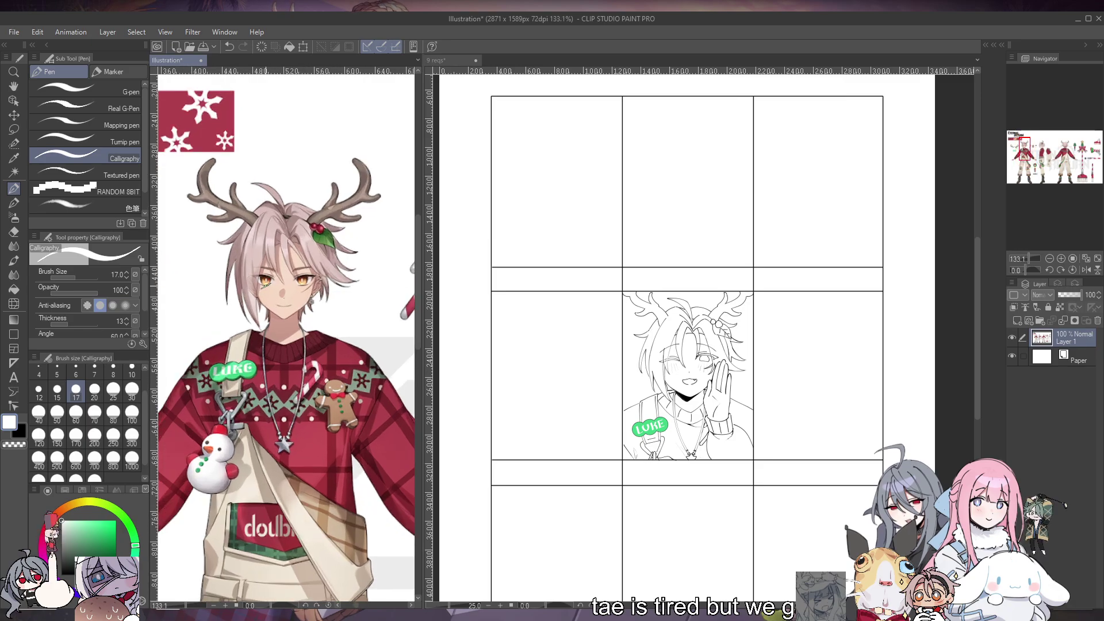
scroll(263, 285, down, 1)
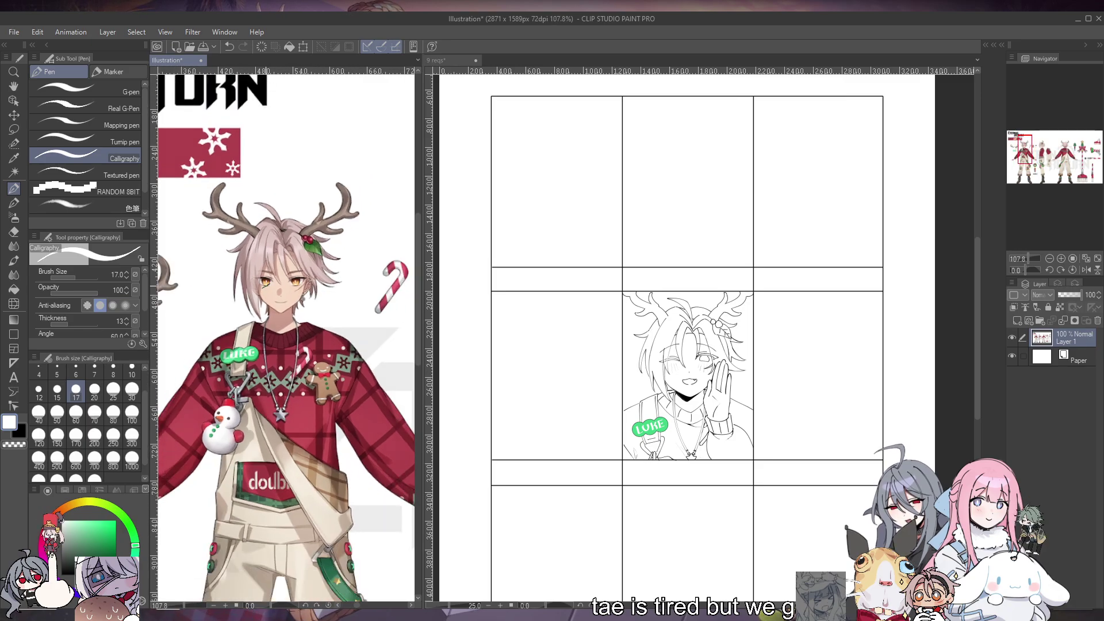
scroll(266, 284, up, 3)
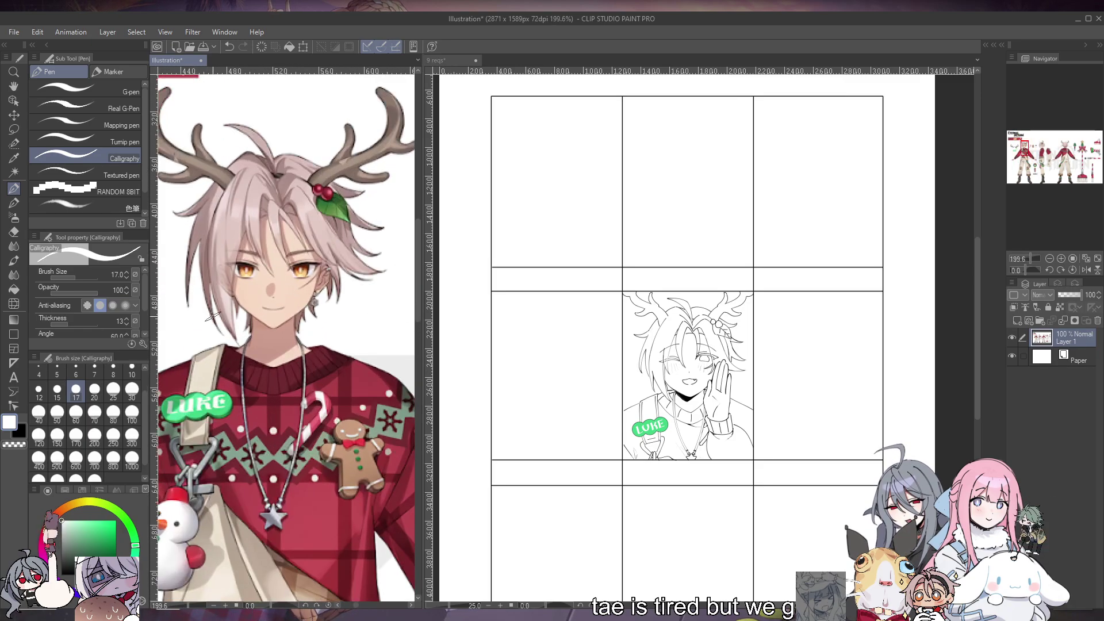
alt+click(283, 309)
Create a new layer directly above Layer 2 and below the line art on Layer 3
scroll(723, 304, up, 1)
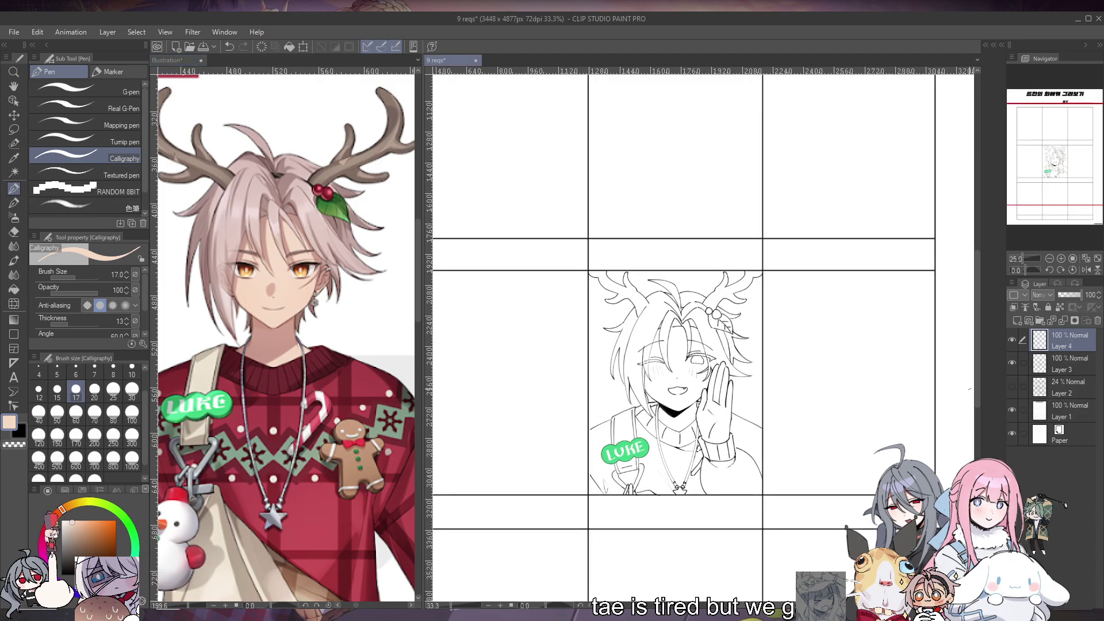
click(1040, 384)
click(1017, 320)
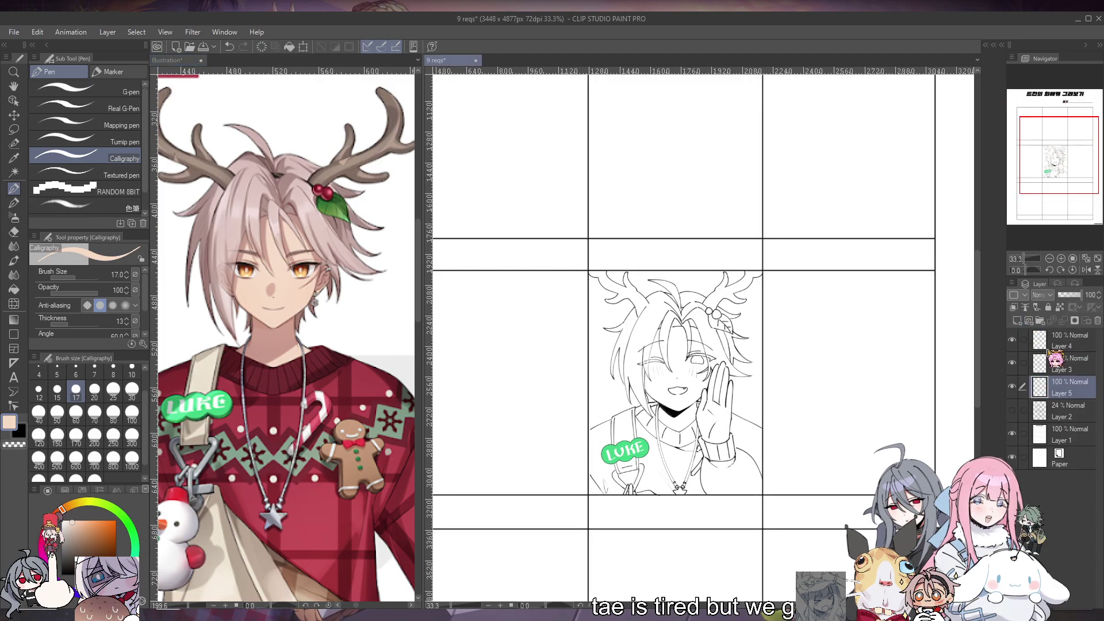
Reshape the character's hair outline on Layer 3 using Liquify at brush size 250, undoing the unsuitable pushes
click(1023, 343)
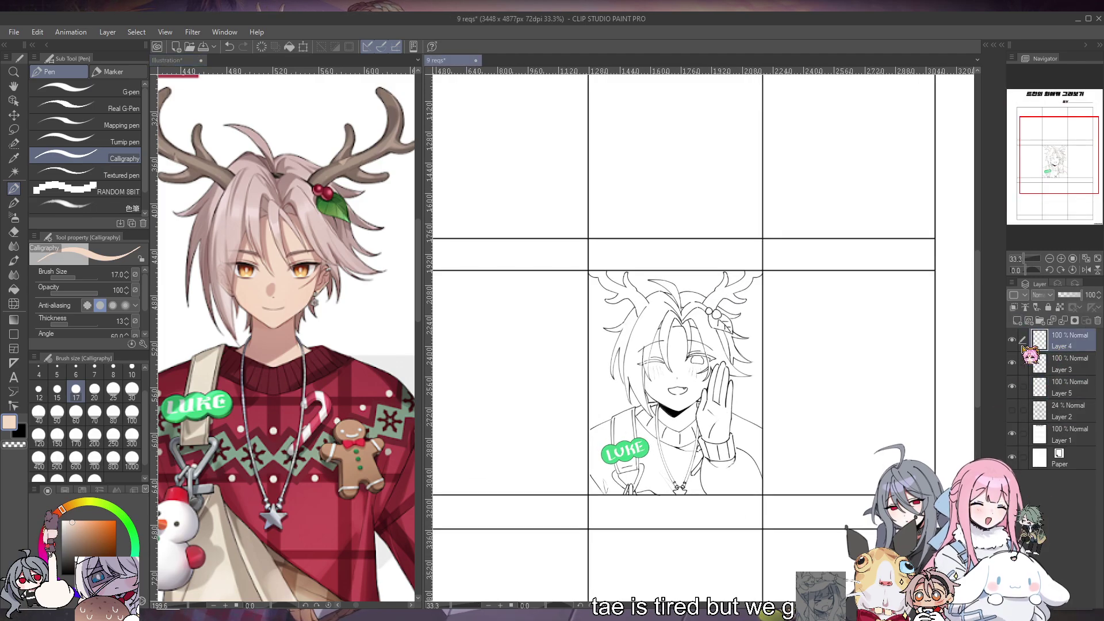
click(1048, 364)
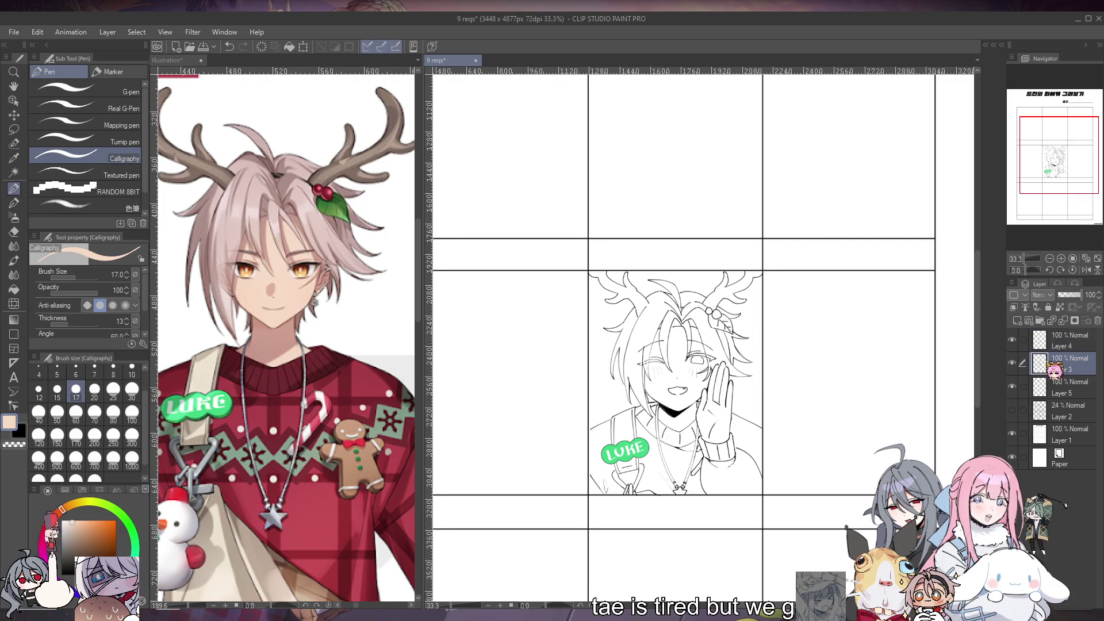
click(14, 304)
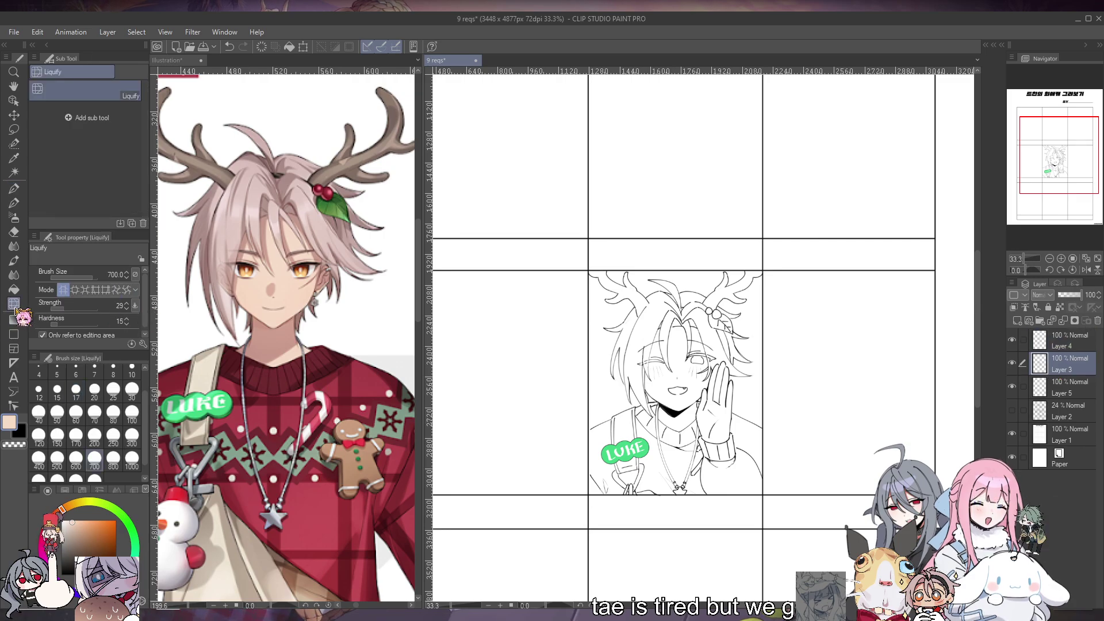
click(75, 458)
click(113, 434)
drag(620, 324, 624, 331)
key(ctrl+z)
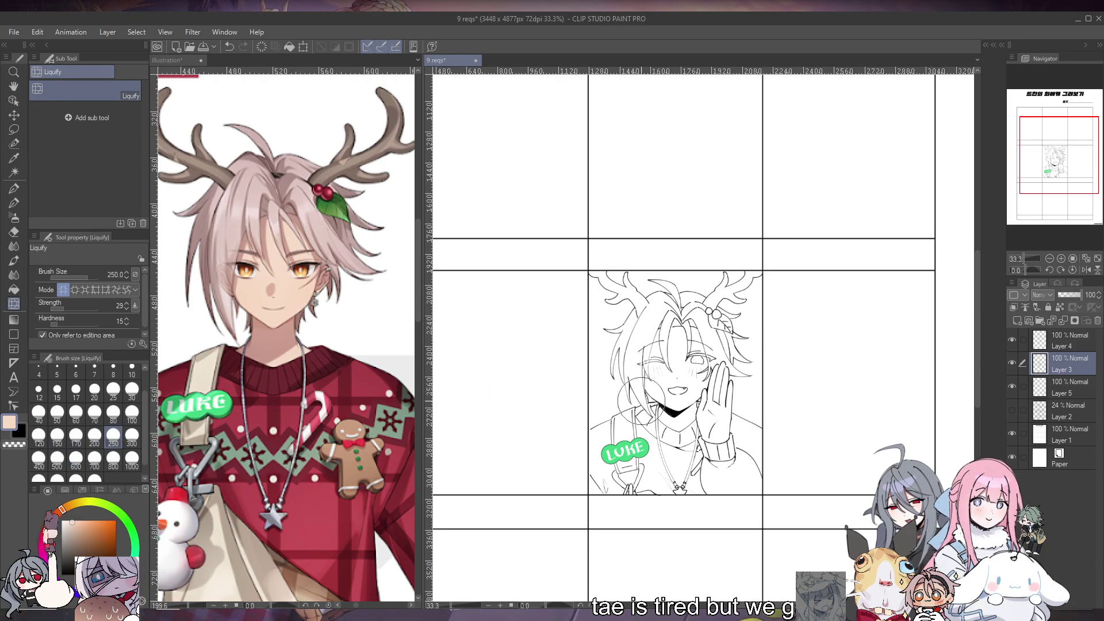
key(ctrl+z)
drag(646, 414, 639, 405)
key(ctrl+z)
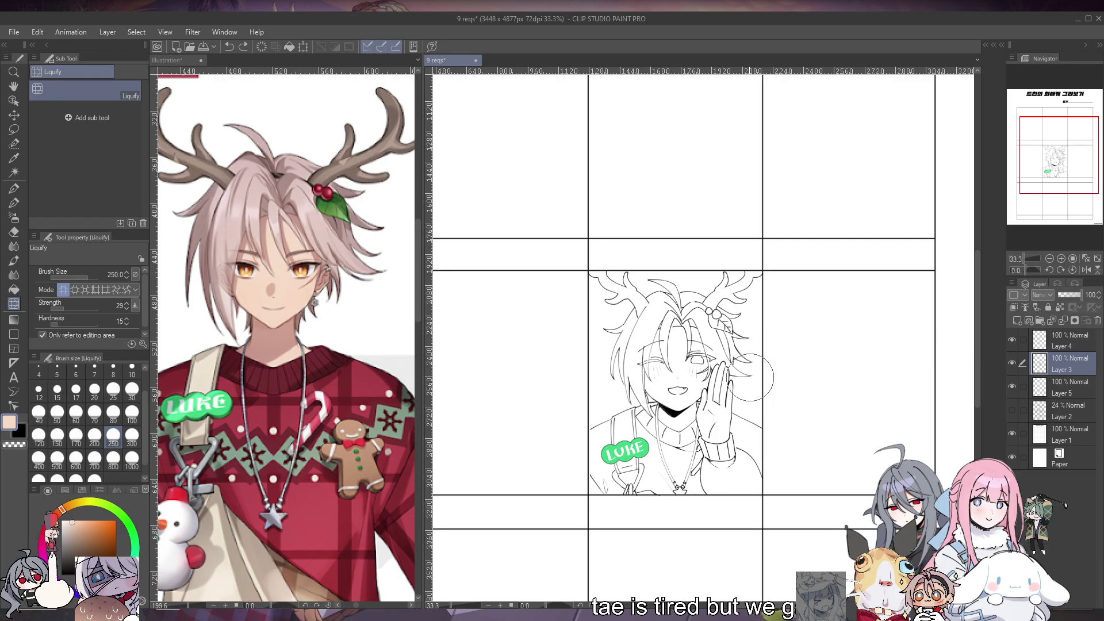
drag(767, 374, 767, 349)
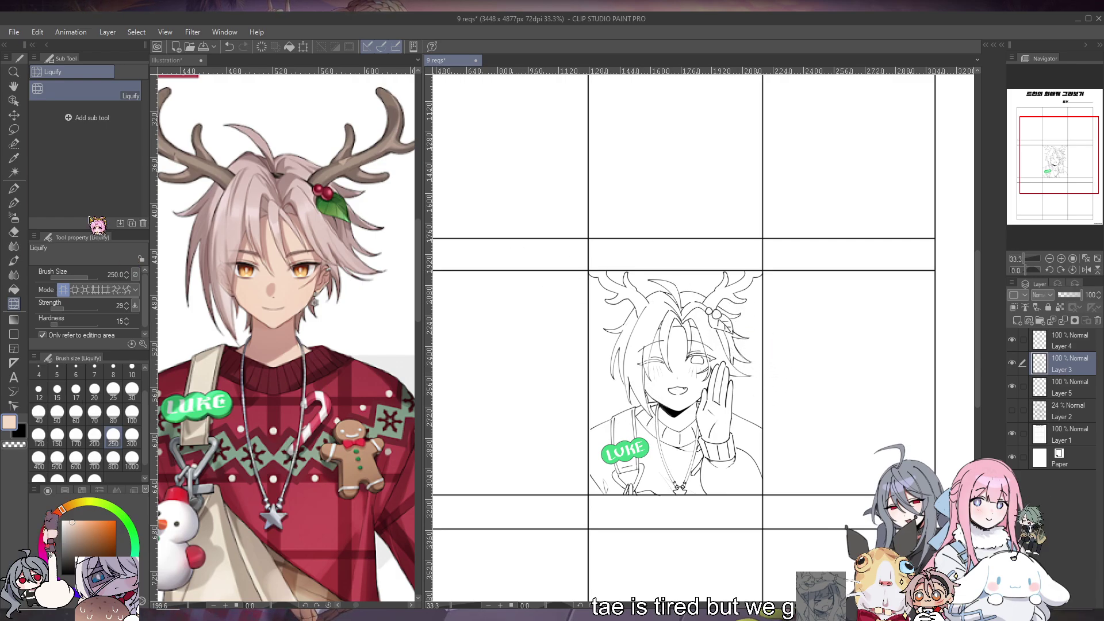
Hide Layer 4 and prepare Layer 5 for colouring with the Fill tool set to refer to other layers
click(14, 203)
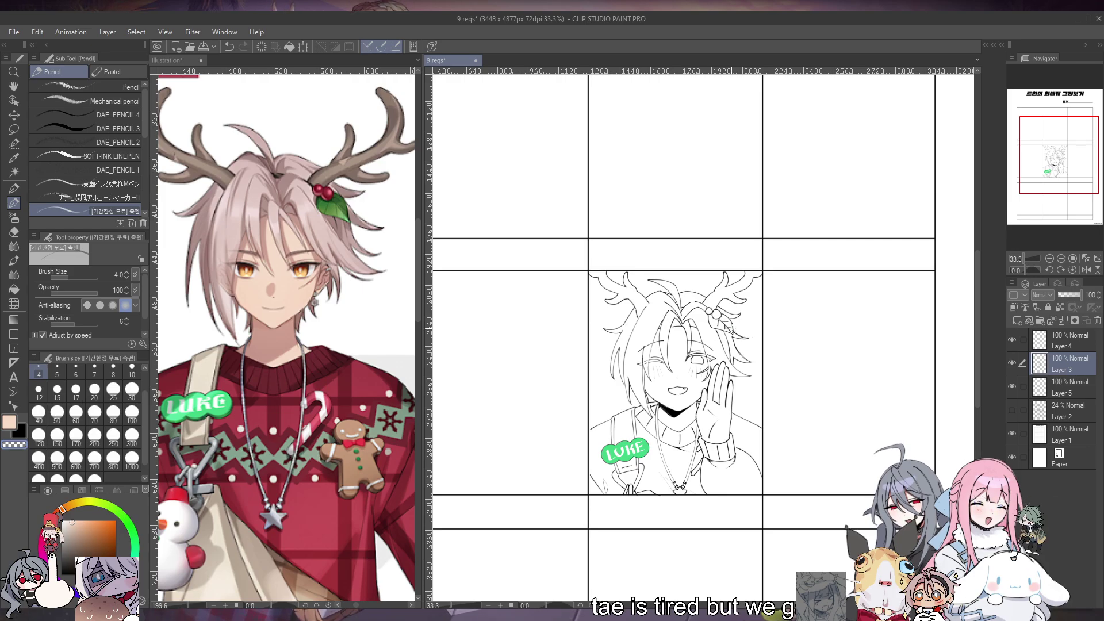
click(456, 614)
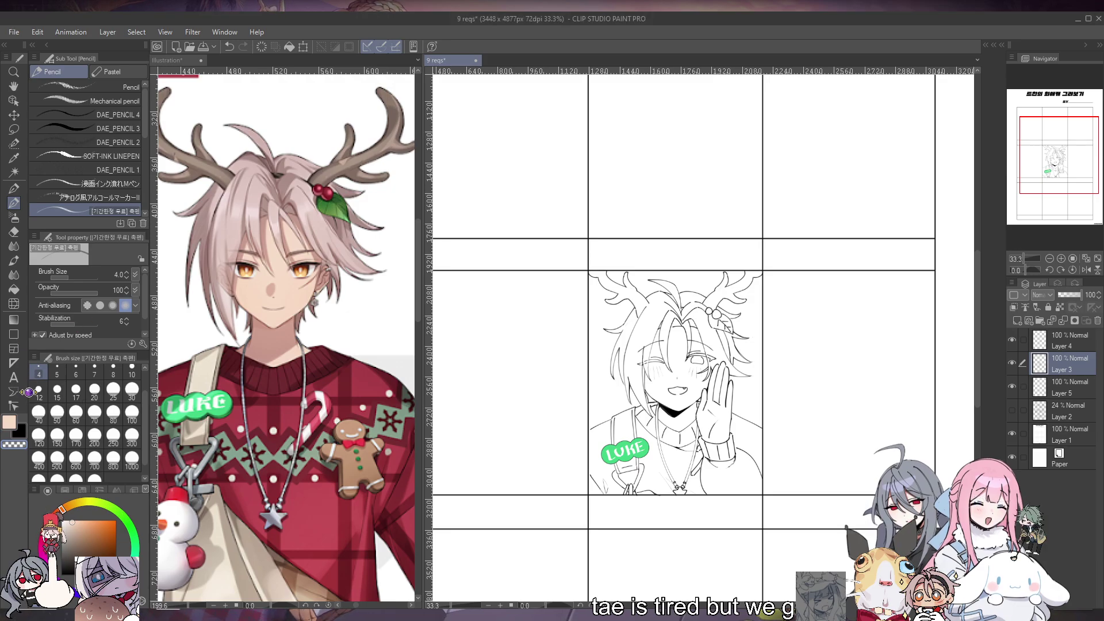
click(17, 291)
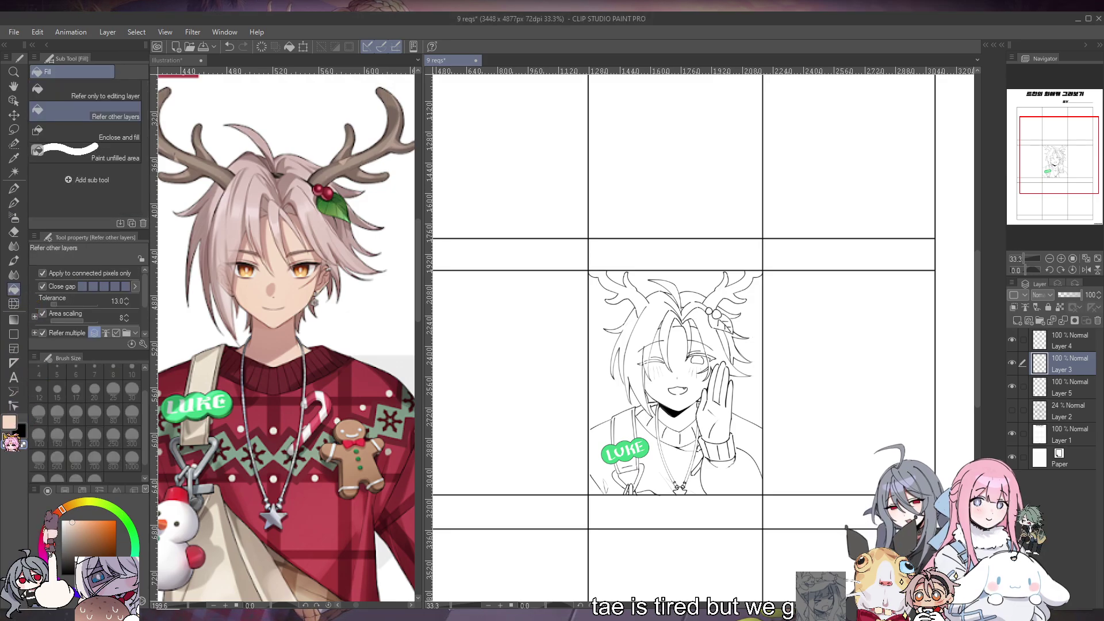
click(1011, 362)
click(1011, 362)
click(1061, 388)
click(1012, 339)
click(1012, 362)
click(1012, 362)
Fill the face, neck and raised hand with the skin tone on Layer 5, using the Calligraphy pen at size 25 for touch-ups
click(692, 387)
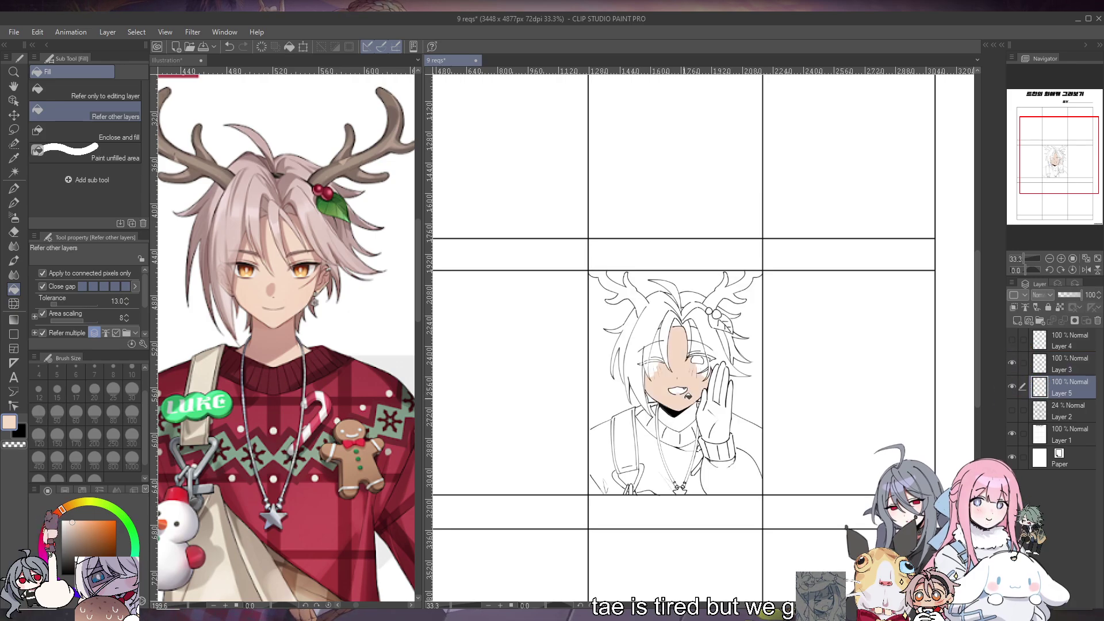
key(ctrl+z)
click(676, 399)
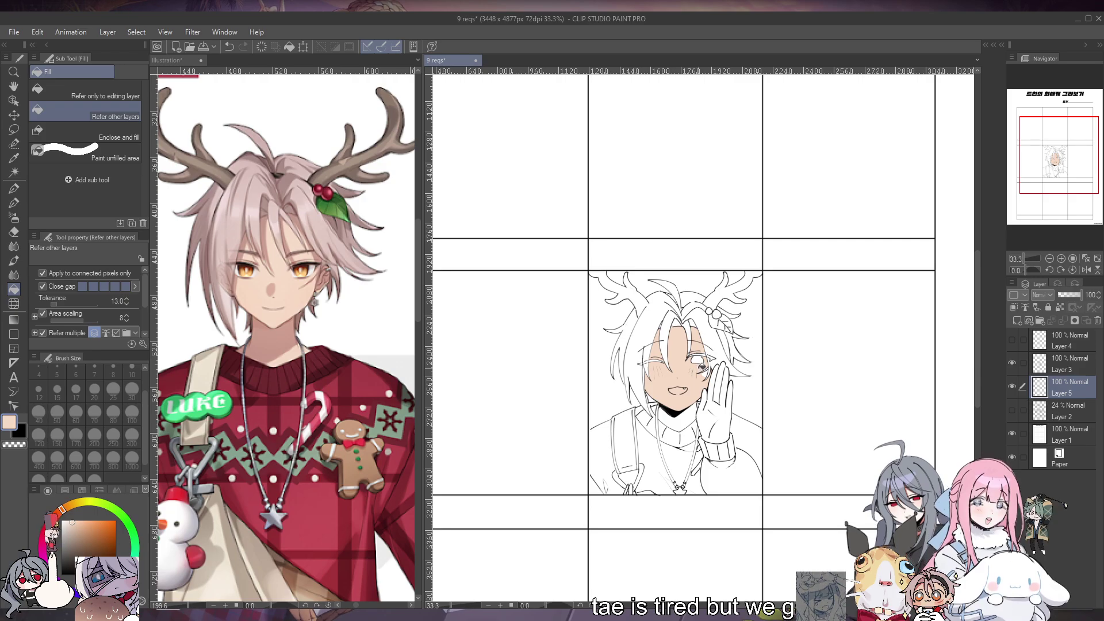
scroll(687, 393, up, 2)
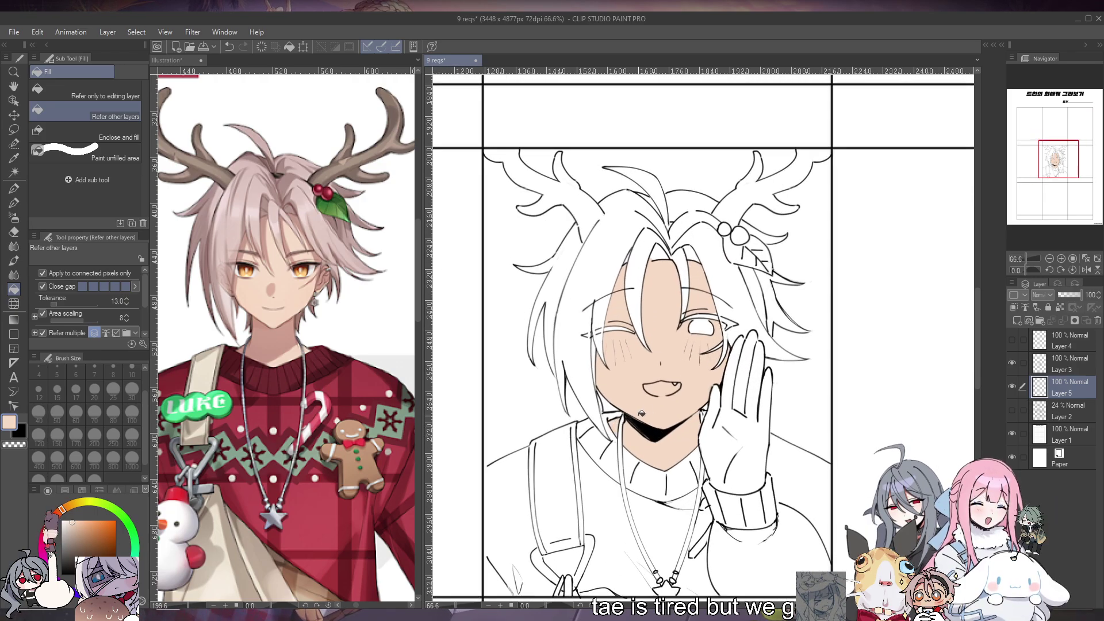
click(722, 412)
click(752, 378)
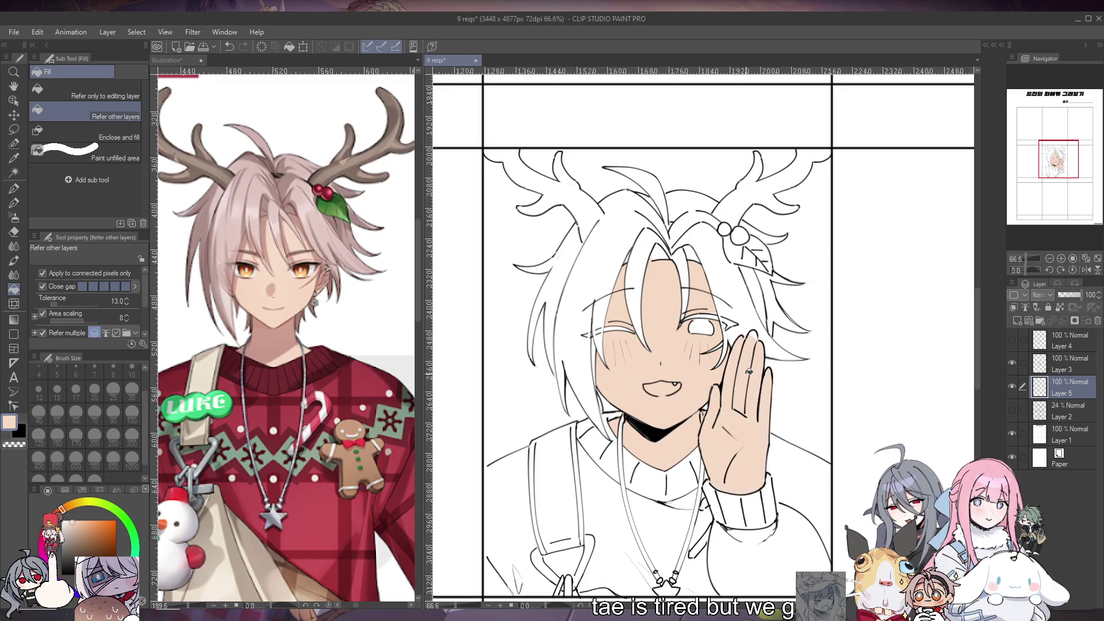
click(14, 188)
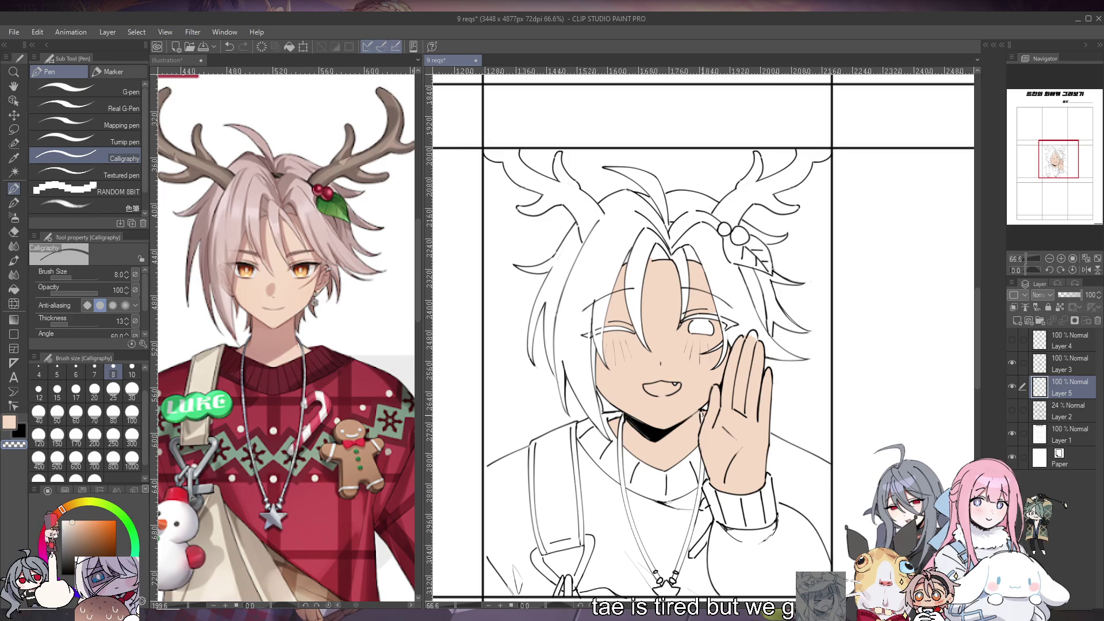
click(114, 391)
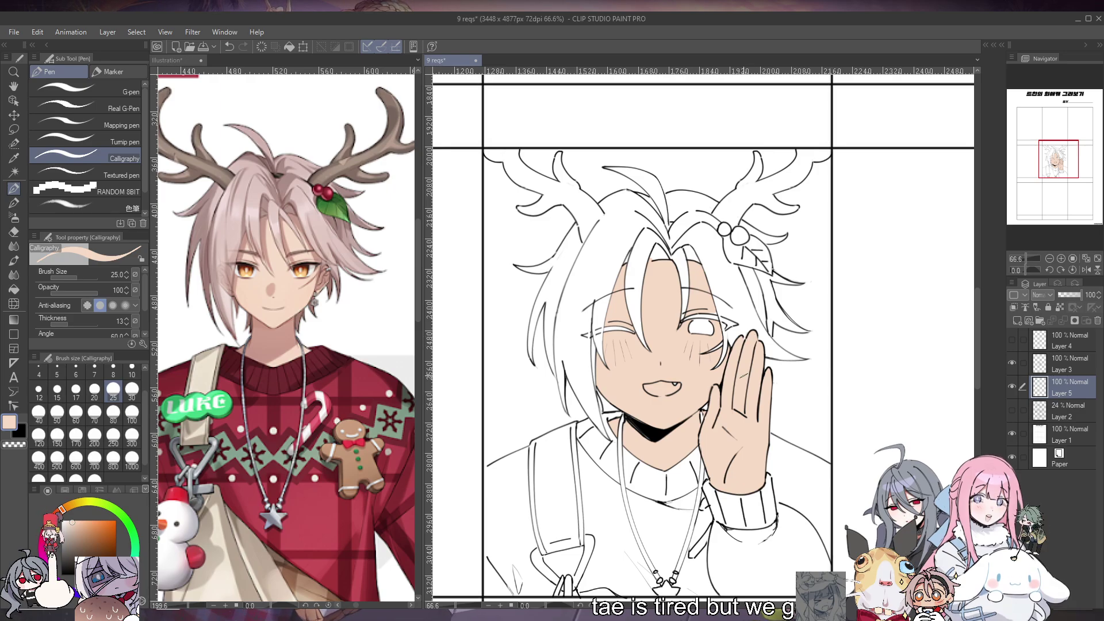
Refine the hair line art on Layer 3 with the pencil at size 4 in the dark colour, undoing stray strokes
click(1064, 364)
key(c)
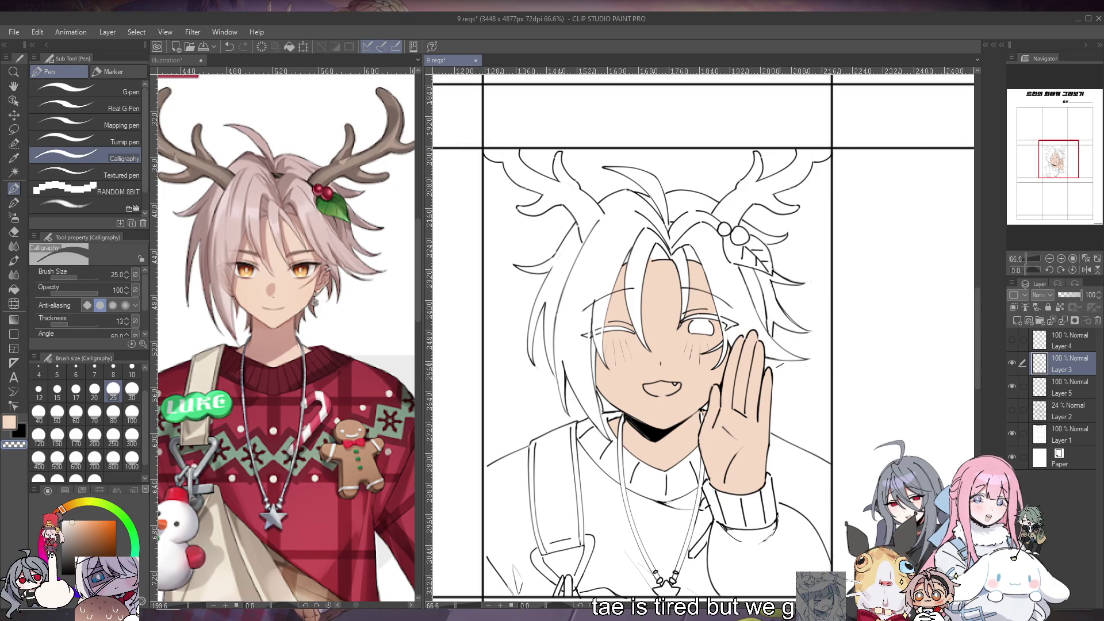
key(p)
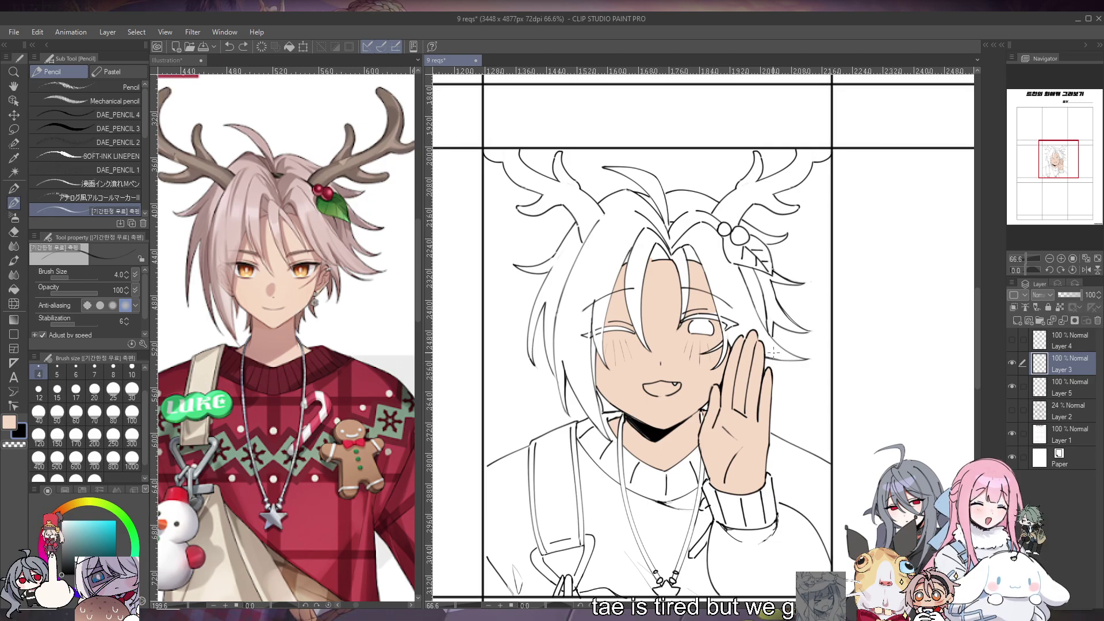
key(ctrl+z)
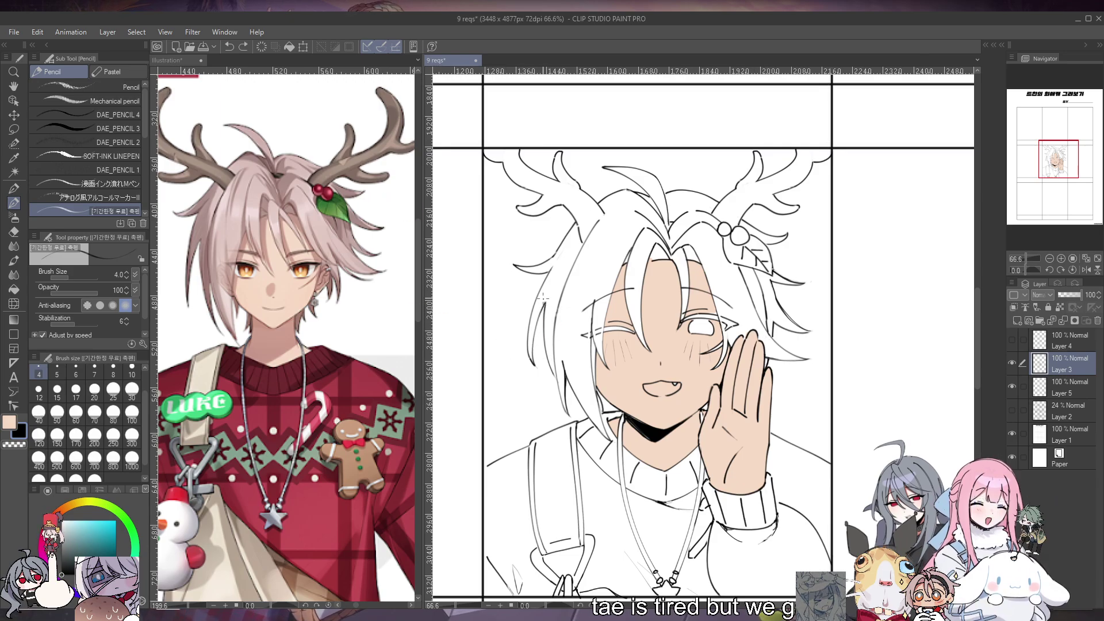
key(ctrl+z)
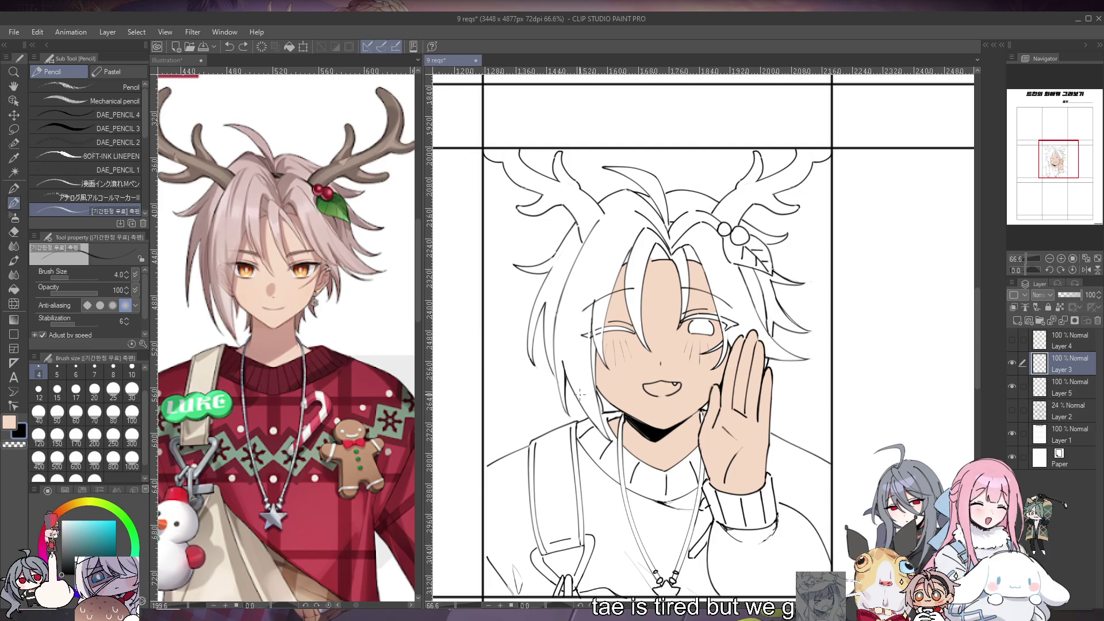
Return to the skin fill on Layer 5 and set the Calligraphy pen to transparent at size 25 for cleanup
scroll(661, 327, down, 5)
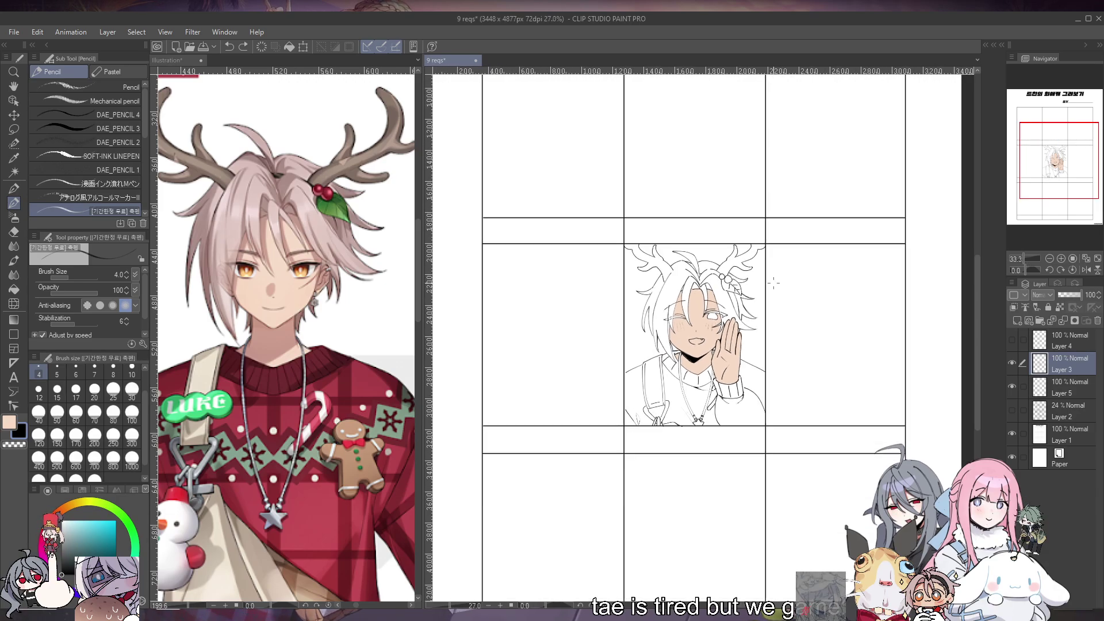
scroll(765, 285, up, 2)
click(1067, 388)
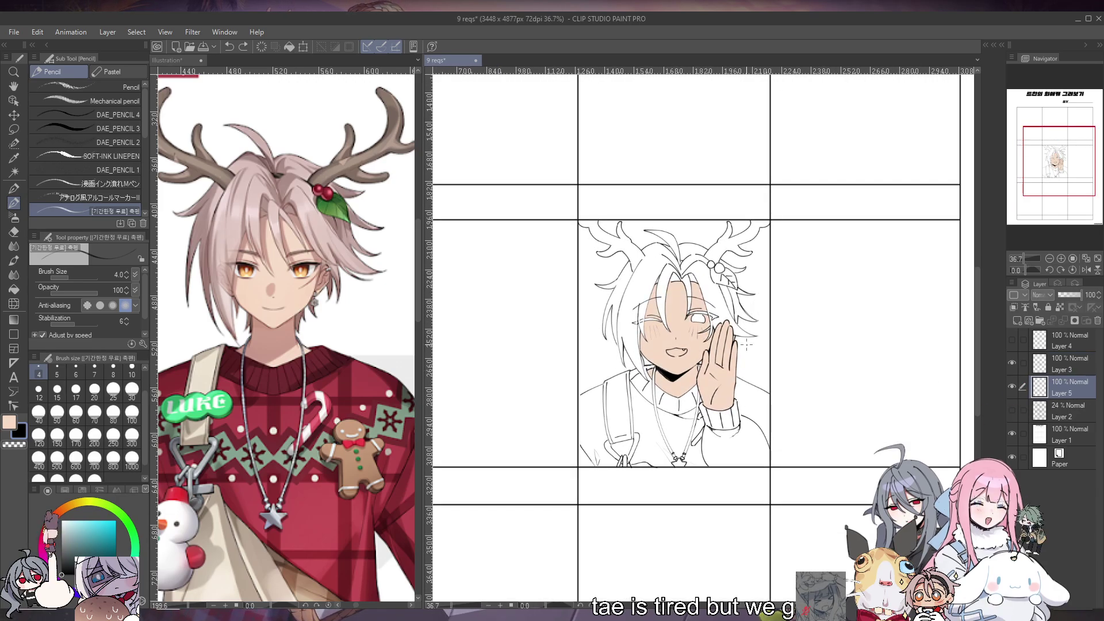
key(ctrl+plus)
key(p)
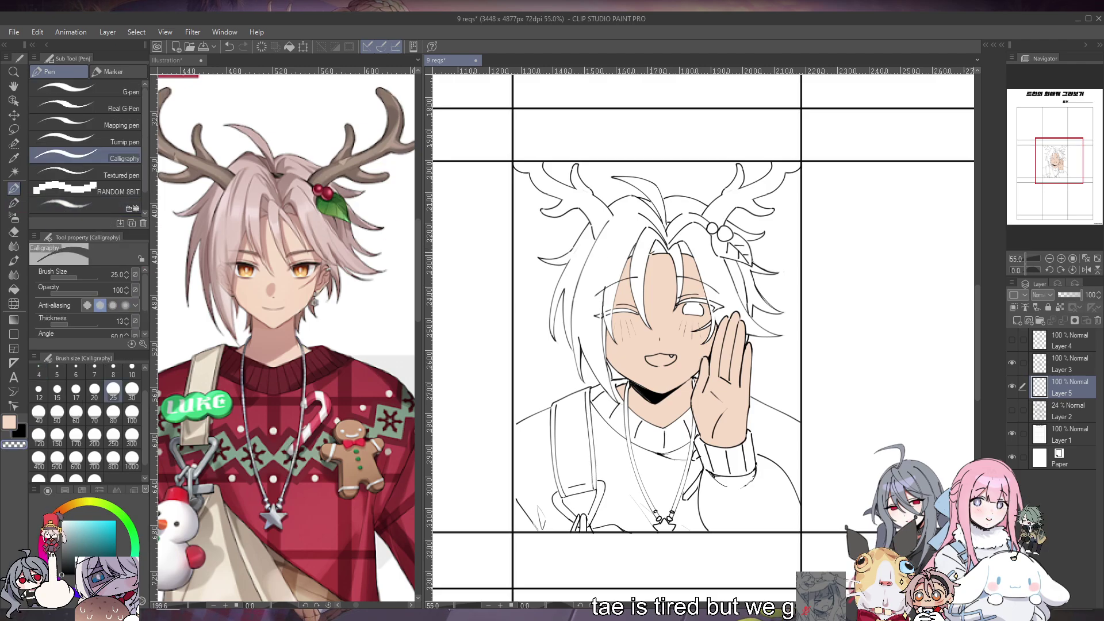
Check the line art on Layer 3 by toggling its visibility, and ready Liquify at brush size 70 for adjusting it
click(1063, 370)
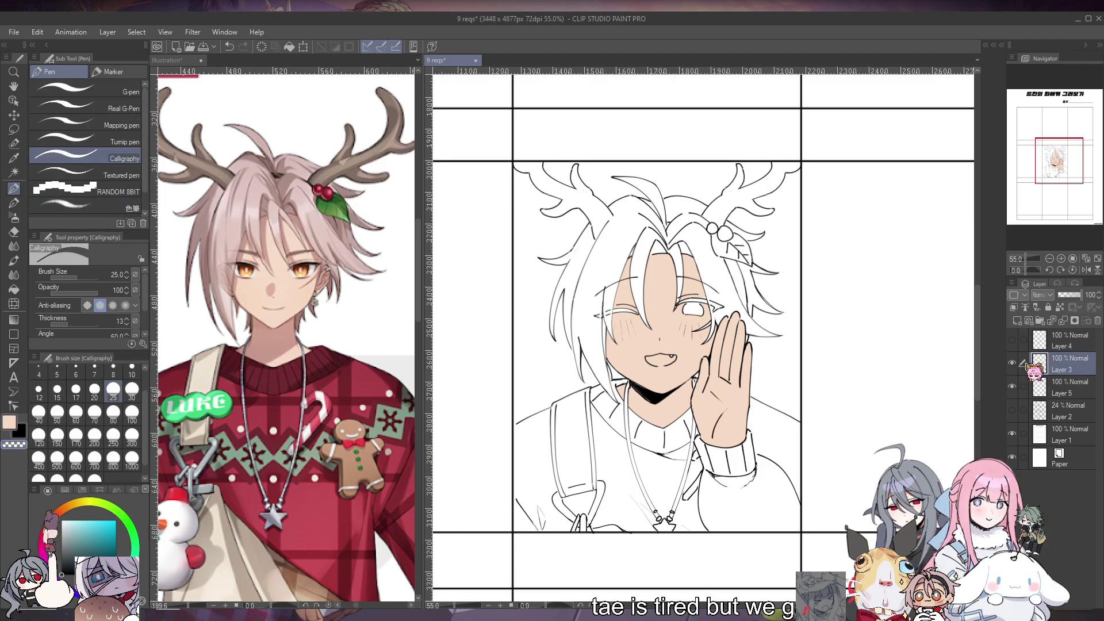
click(1013, 363)
click(1013, 362)
alt+click(1013, 363)
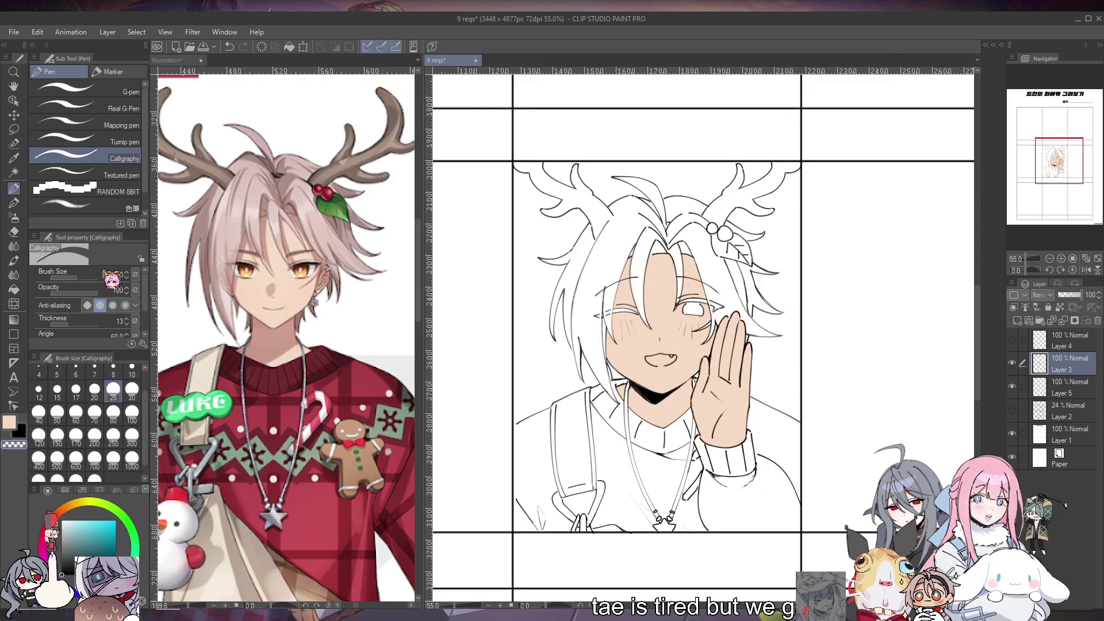
click(14, 304)
click(96, 418)
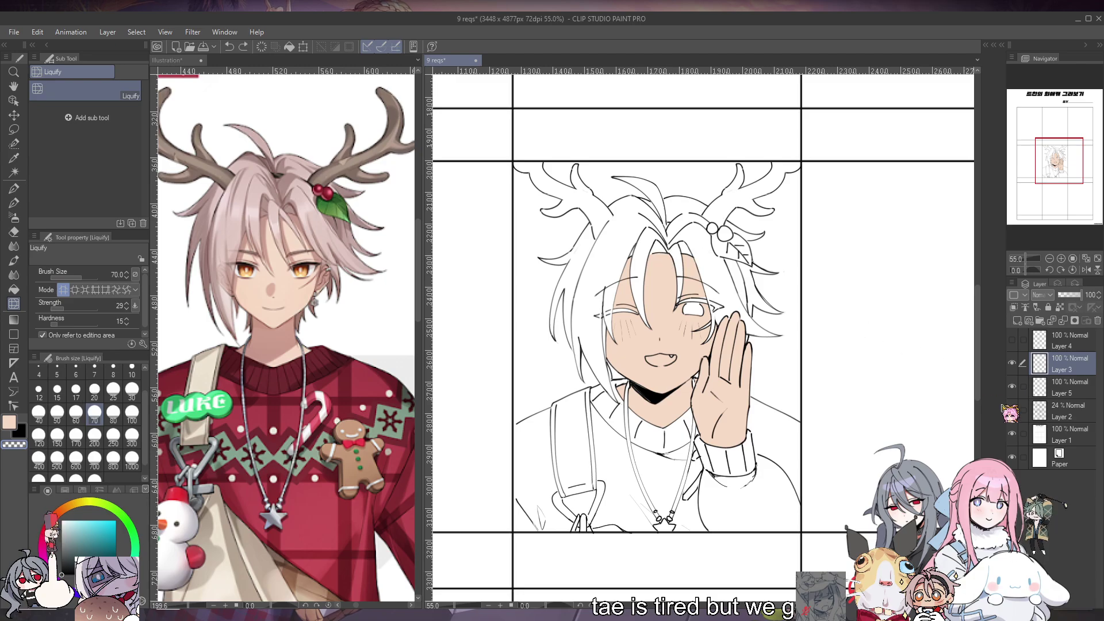
Touch up the skin colour on Layer 5 with the Calligraphy pen at size 15, alternating the skin tone and transparent
click(1026, 389)
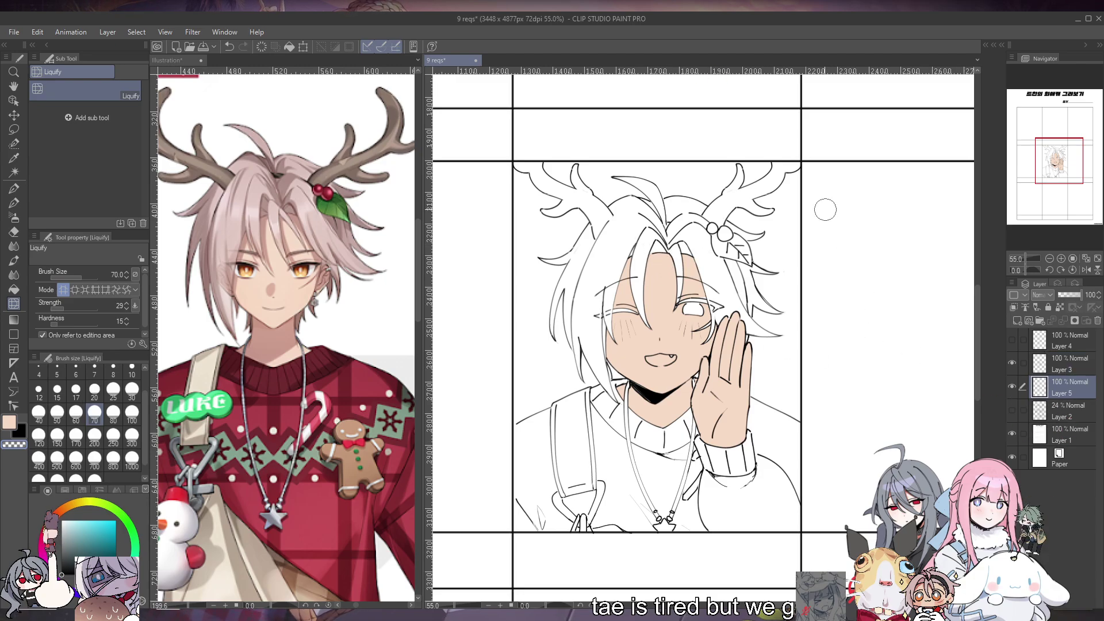
click(13, 188)
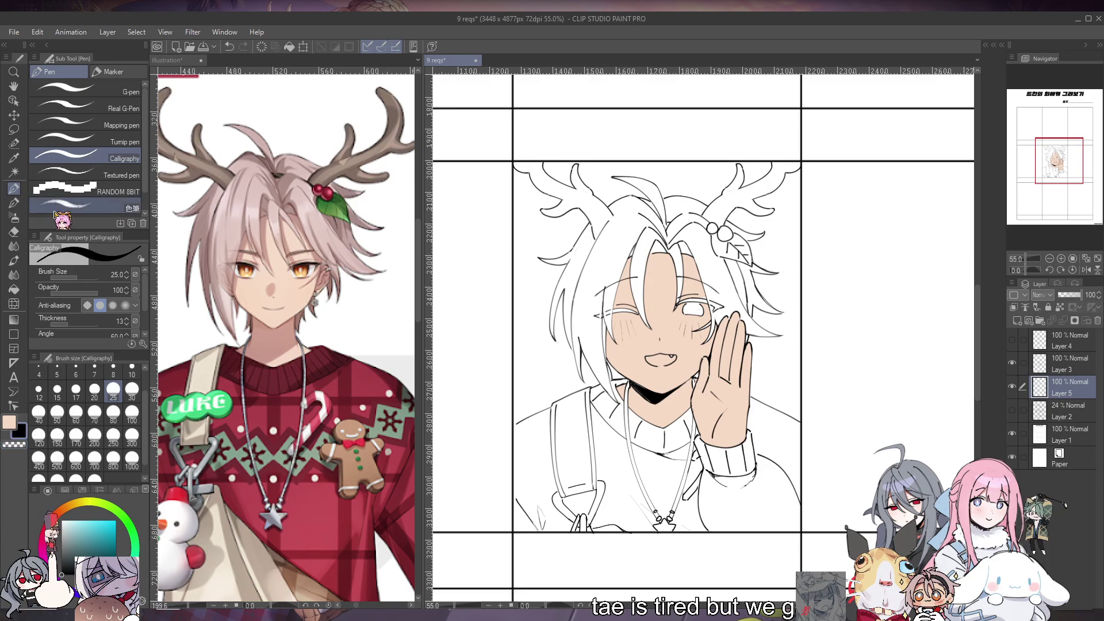
click(9, 422)
click(57, 389)
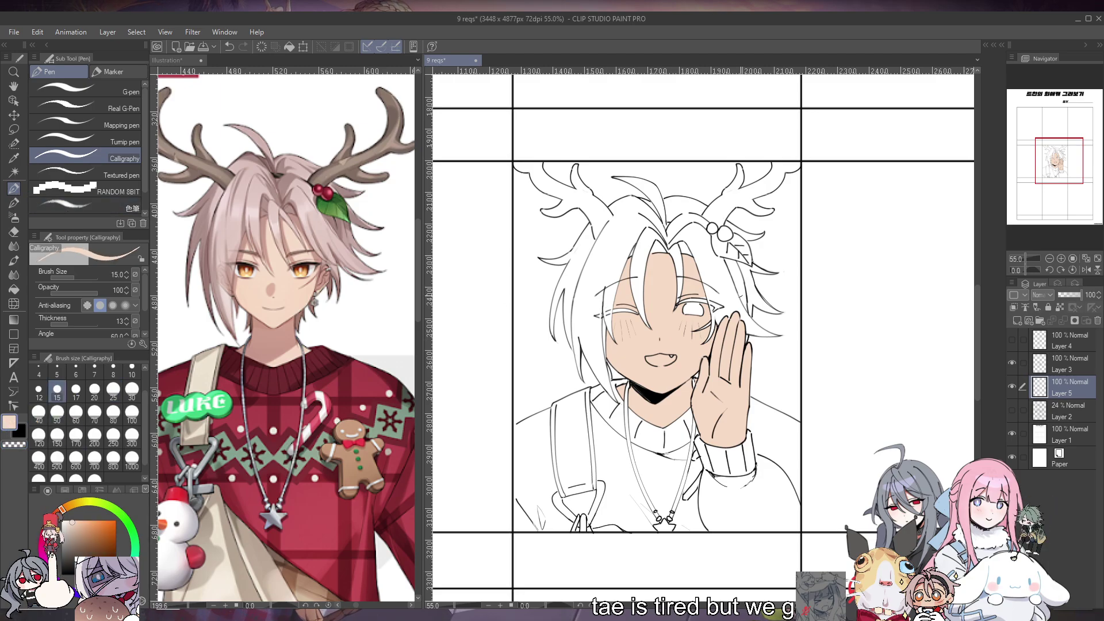
key(c)
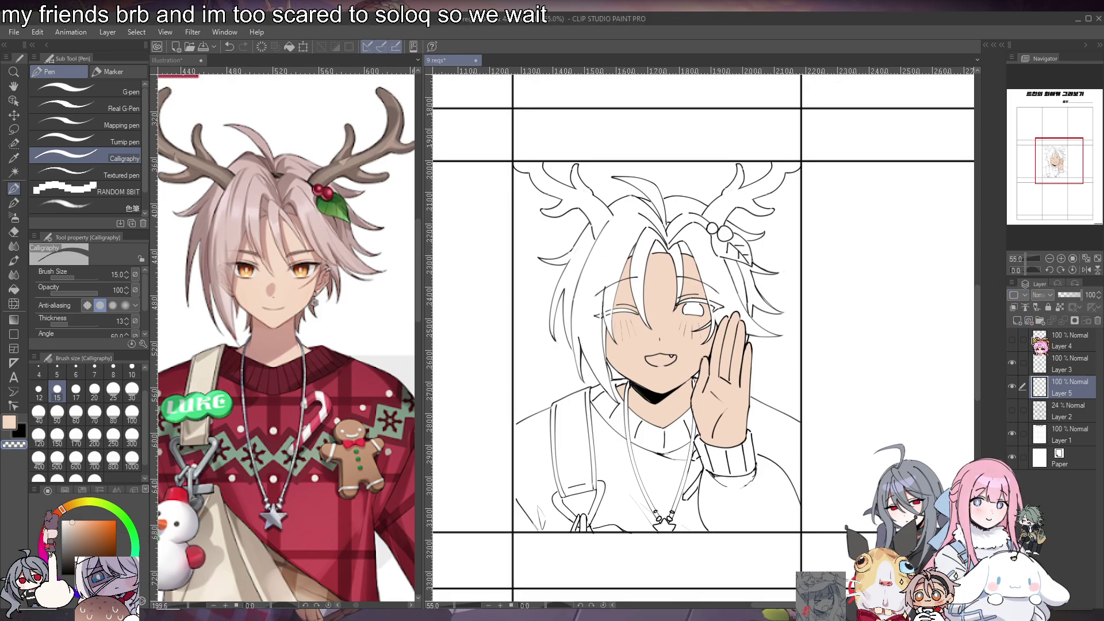
Check the skin fill's visibility, add a clipped Multiply layer above Layer 5, and choose a light pink as the drawing colour
click(1012, 386)
click(1012, 387)
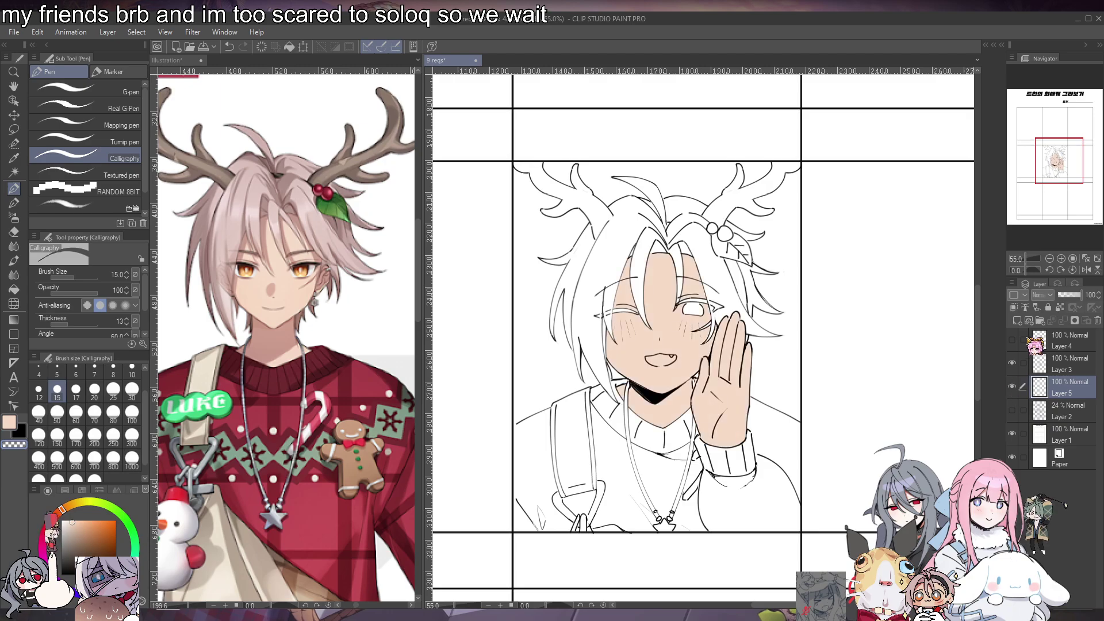
click(1018, 320)
click(1050, 330)
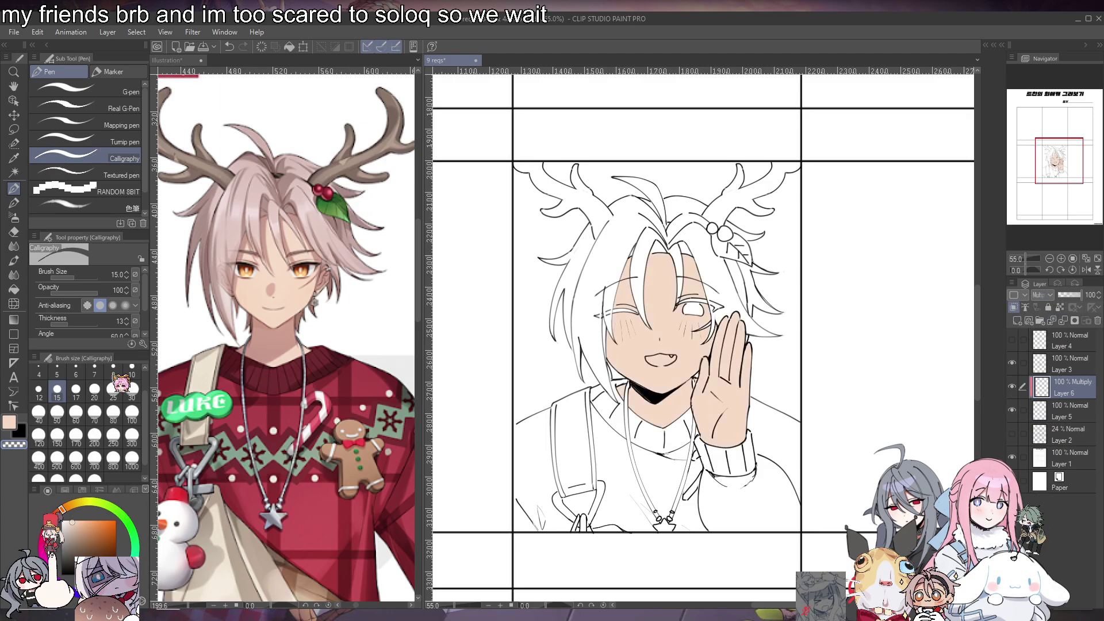
click(7, 418)
click(55, 520)
drag(72, 526, 78, 521)
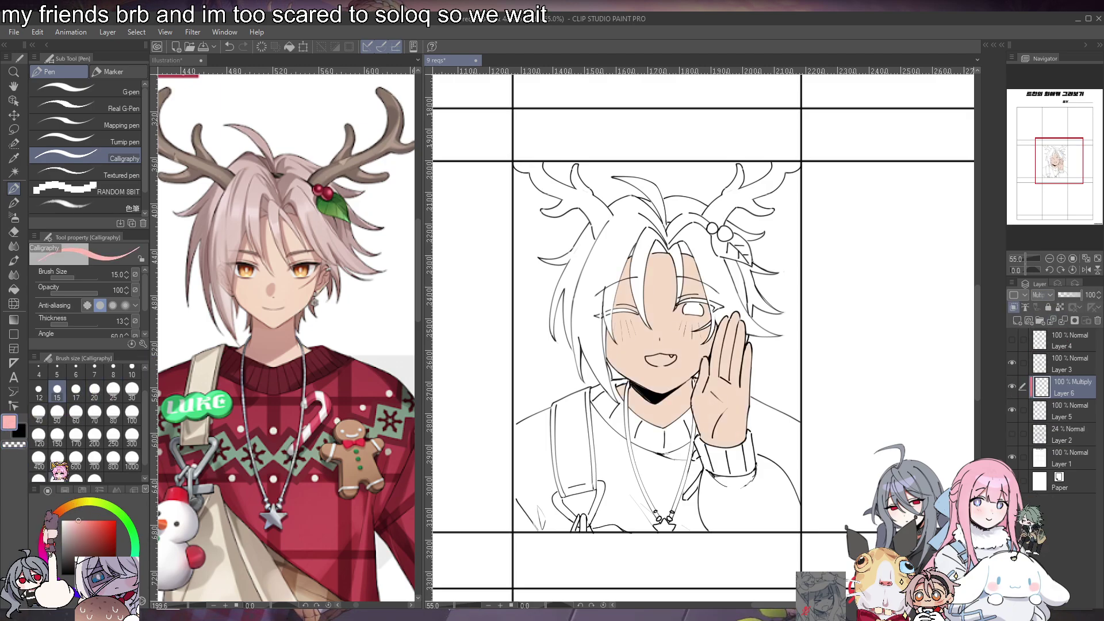
Airbrush a soft pink blush across both cheeks on Layer 6 with the Soft airbrush at size 150
click(13, 217)
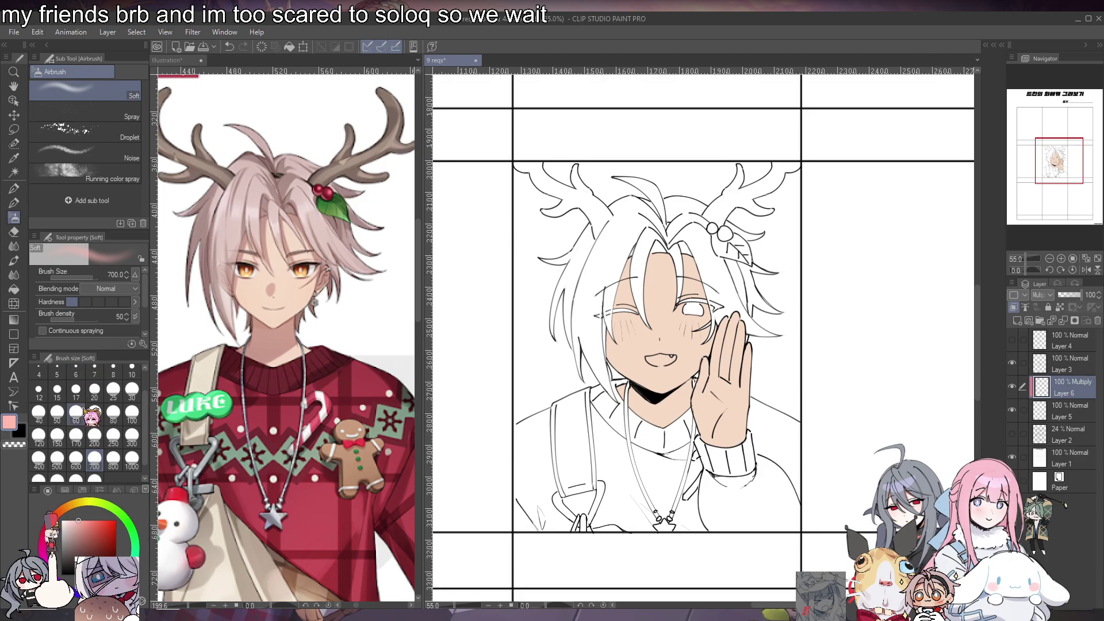
click(57, 437)
mouse_move(613, 325)
mouse_down()
mouse_move(638, 345)
mouse_move(708, 325)
mouse_up()
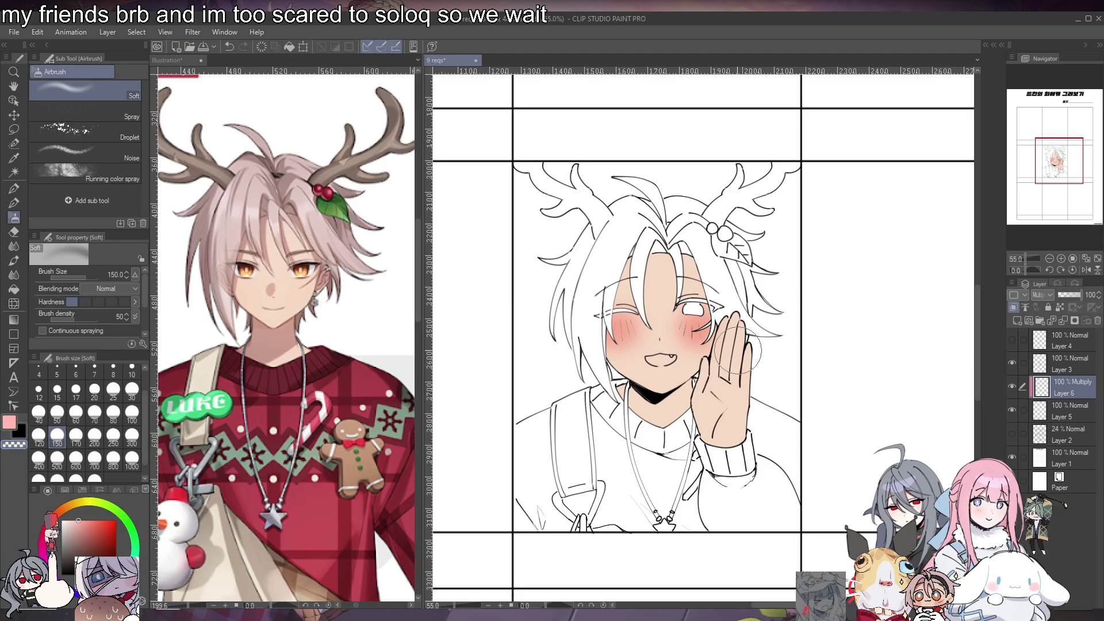
Clean up the blush with the transparent Calligraphy pen at sizes 70 and 20, and set Layer 6's opacity to 61%
click(14, 188)
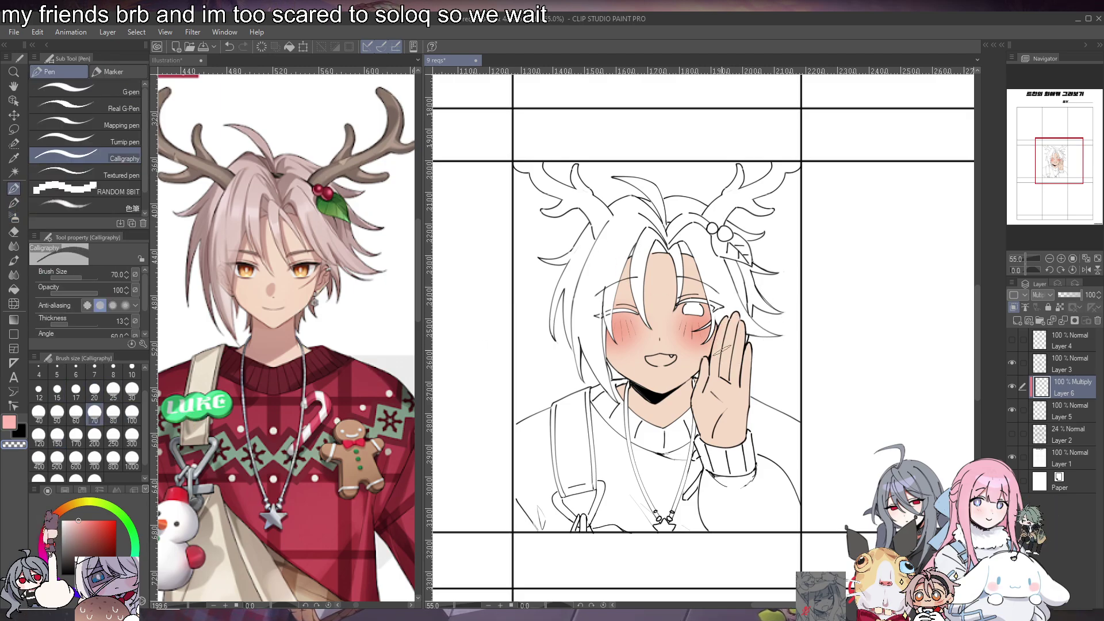
click(95, 389)
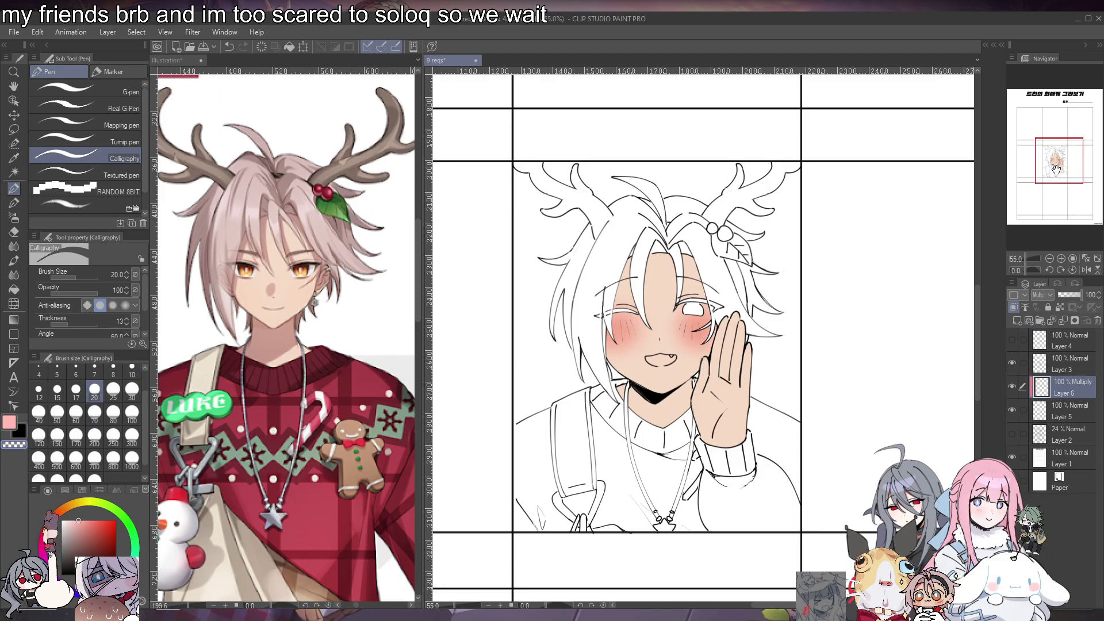
drag(1052, 162, 1052, 160)
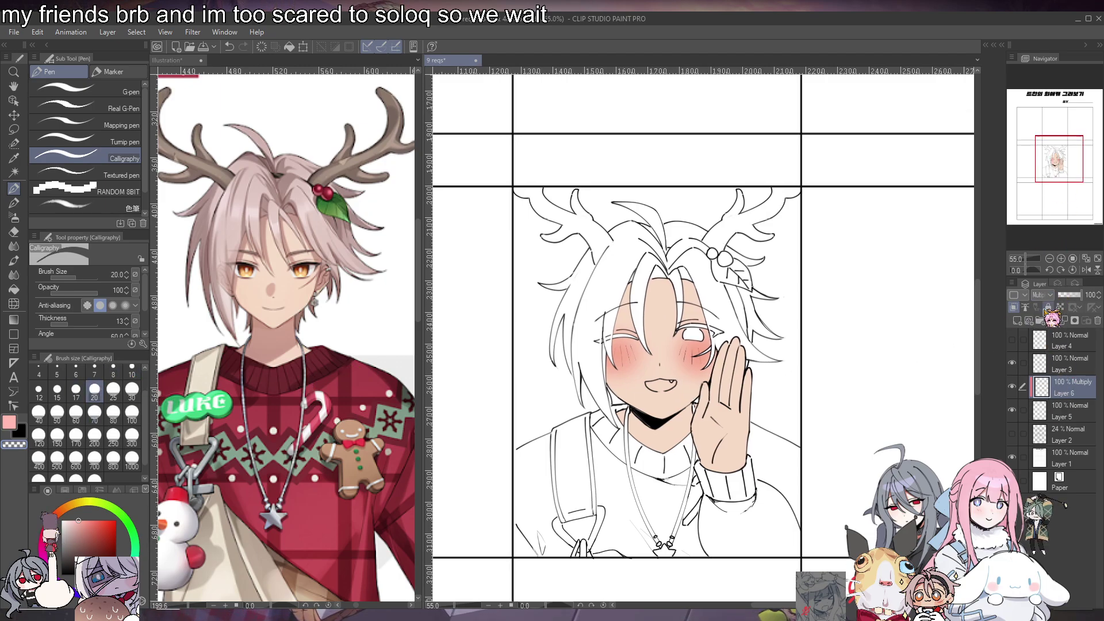
click(1072, 295)
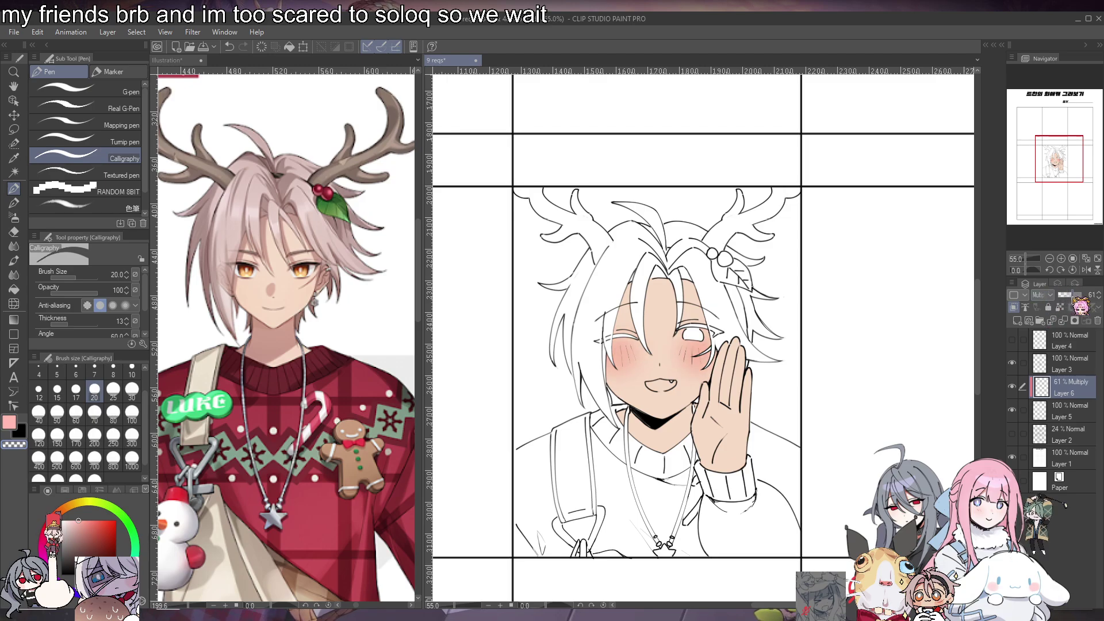
Add a layer clipped to the Layer 3 line art and ready the Calligraphy pen in dark red, trying sizes 17 and 700
click(1044, 367)
click(1014, 308)
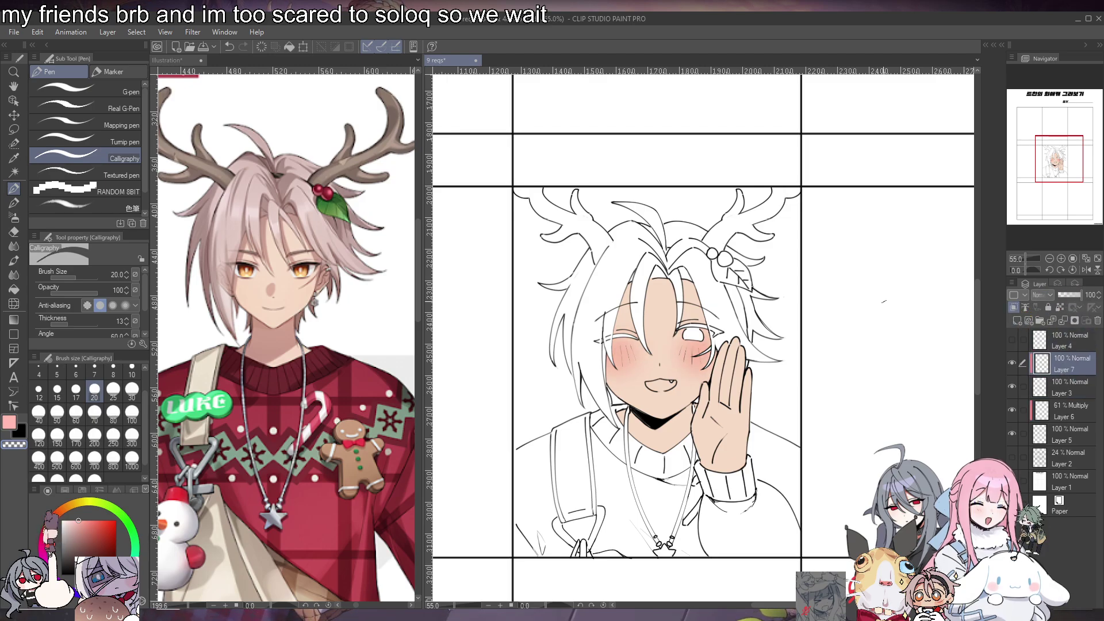
click(9, 423)
click(94, 540)
click(76, 390)
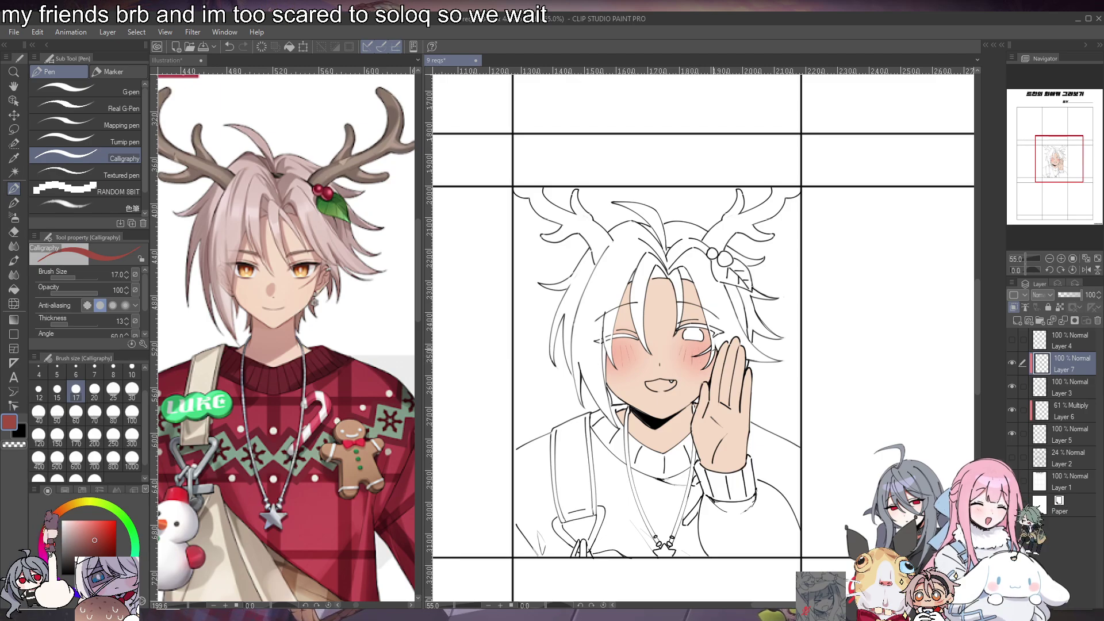
click(95, 457)
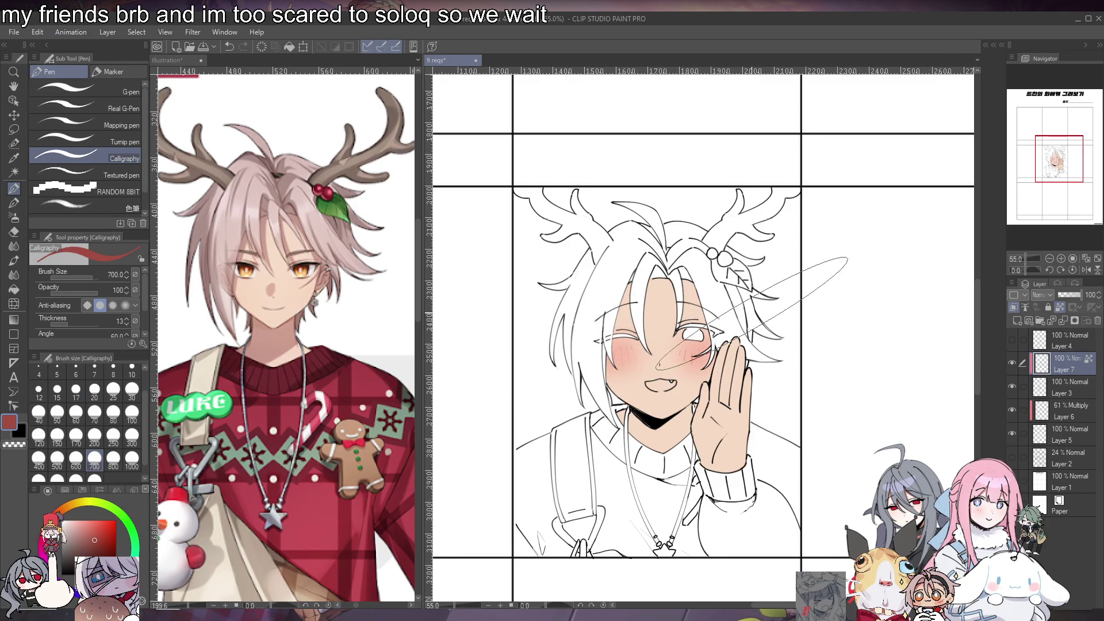
Rework the blush lines on the cheeks on Layer 3 with the pencil at size 4, undoing and redoing strokes
scroll(752, 314, up, 2)
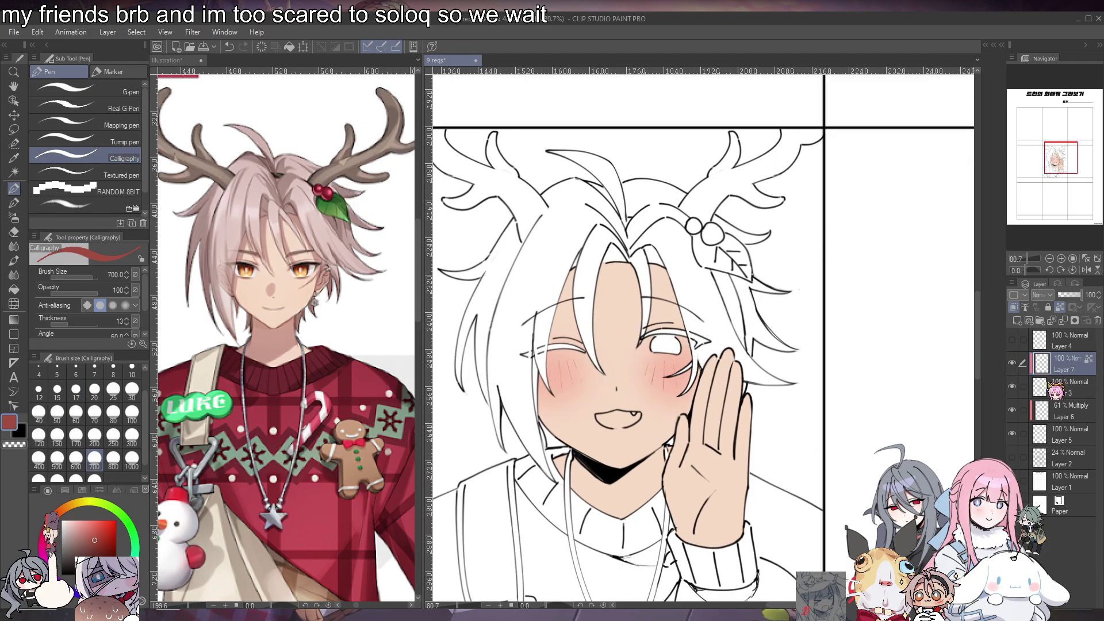
click(1064, 388)
click(14, 203)
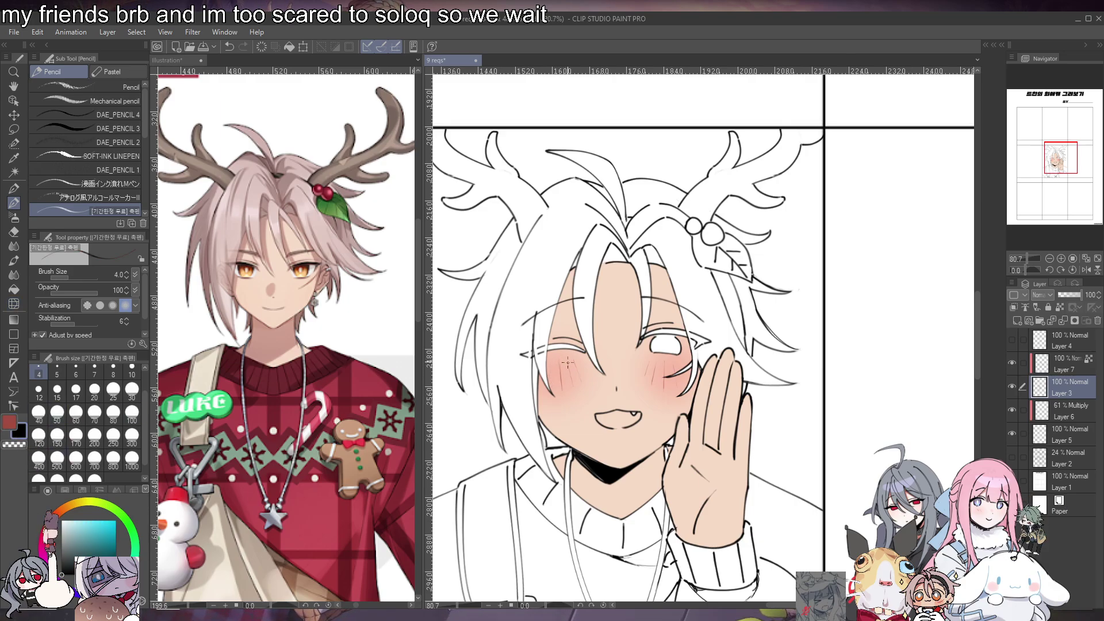
drag(568, 363, 575, 387)
key(ctrl+y)
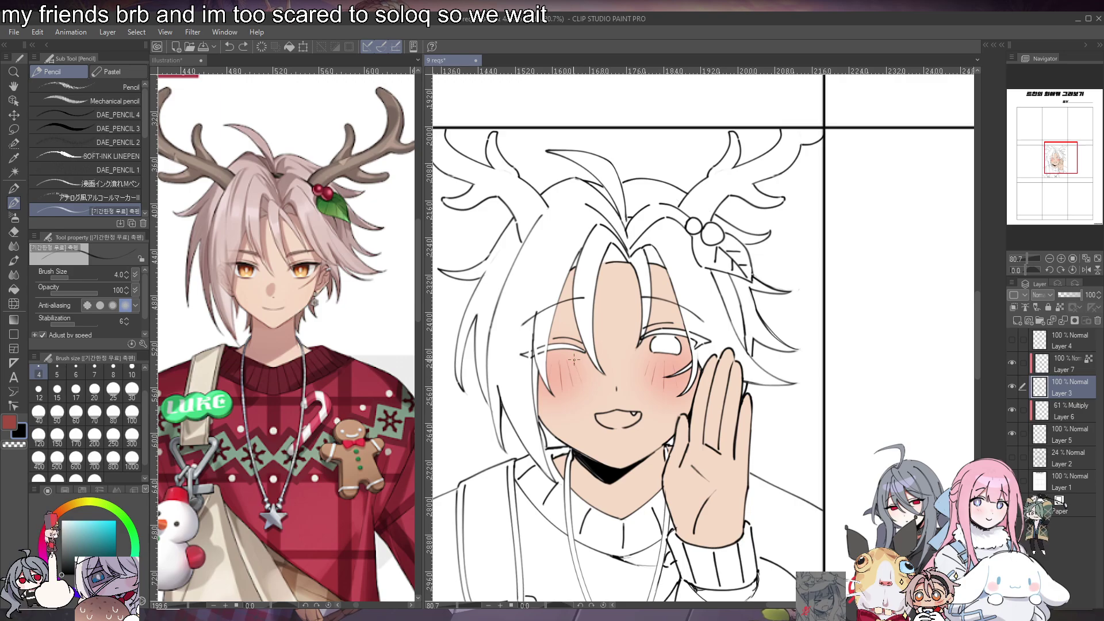
key(ctrl+z)
key(ctrl+y)
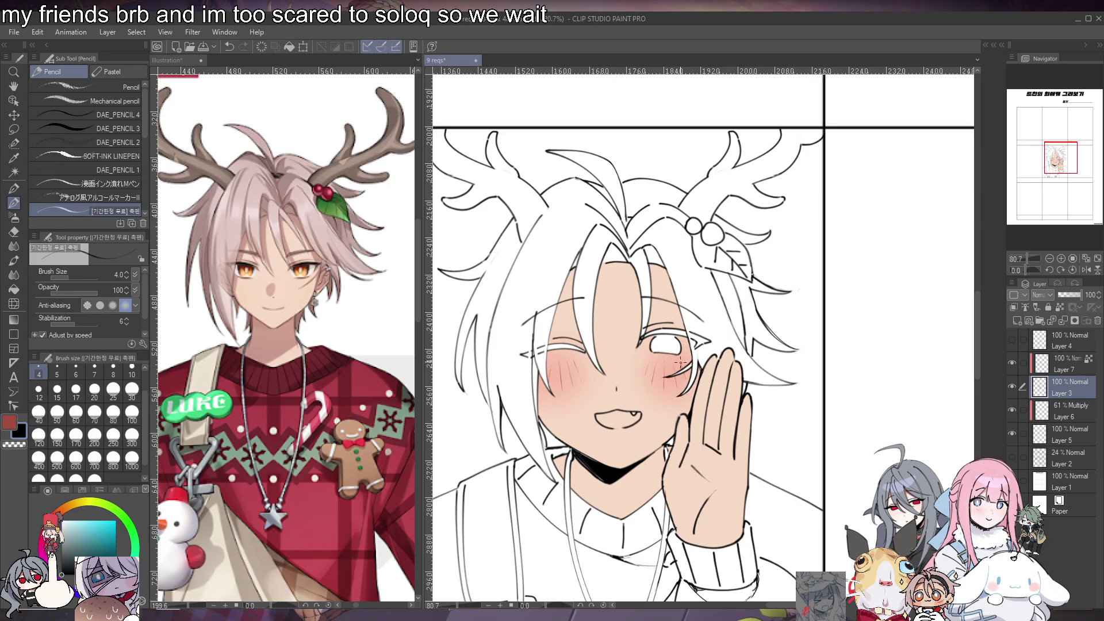
Unlock the transparent pixels of Layer 7 and set up the dark red Calligraphy pen at size 15 for tinting the line art
click(1064, 364)
click(14, 188)
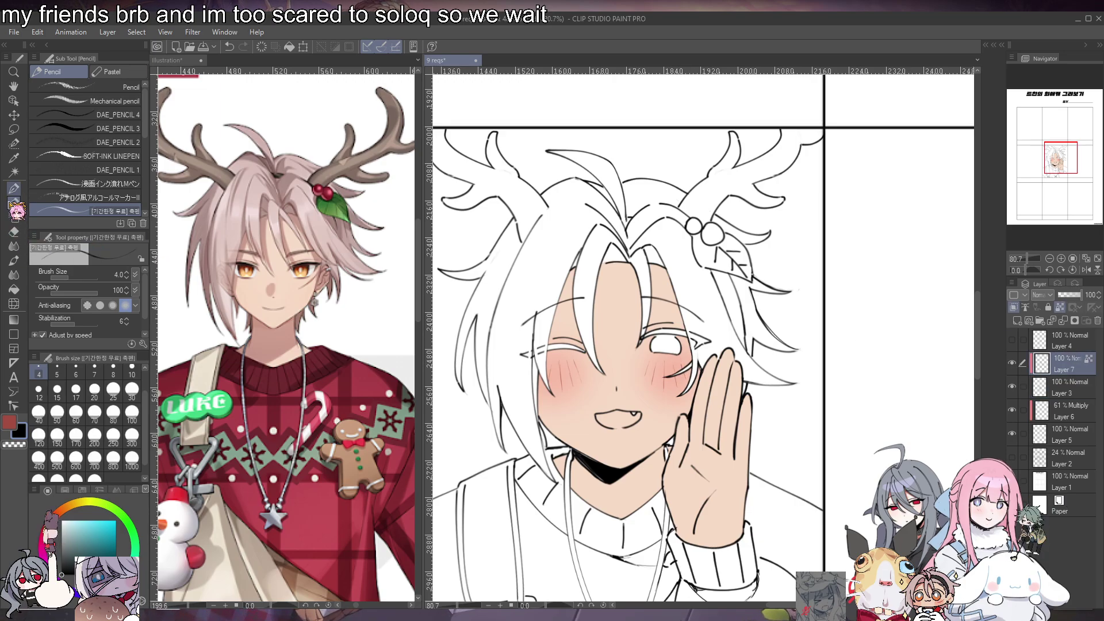
click(1059, 307)
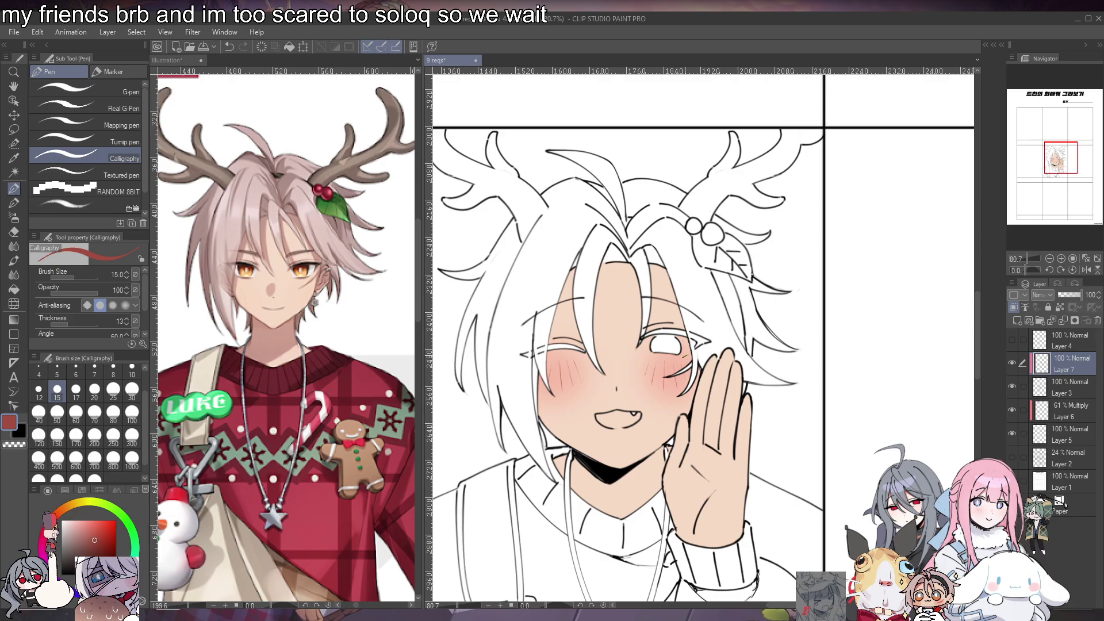
scroll(685, 357, down, 2)
scroll(716, 354, down, 2)
scroll(641, 395, up, 2)
scroll(736, 359, down, 2)
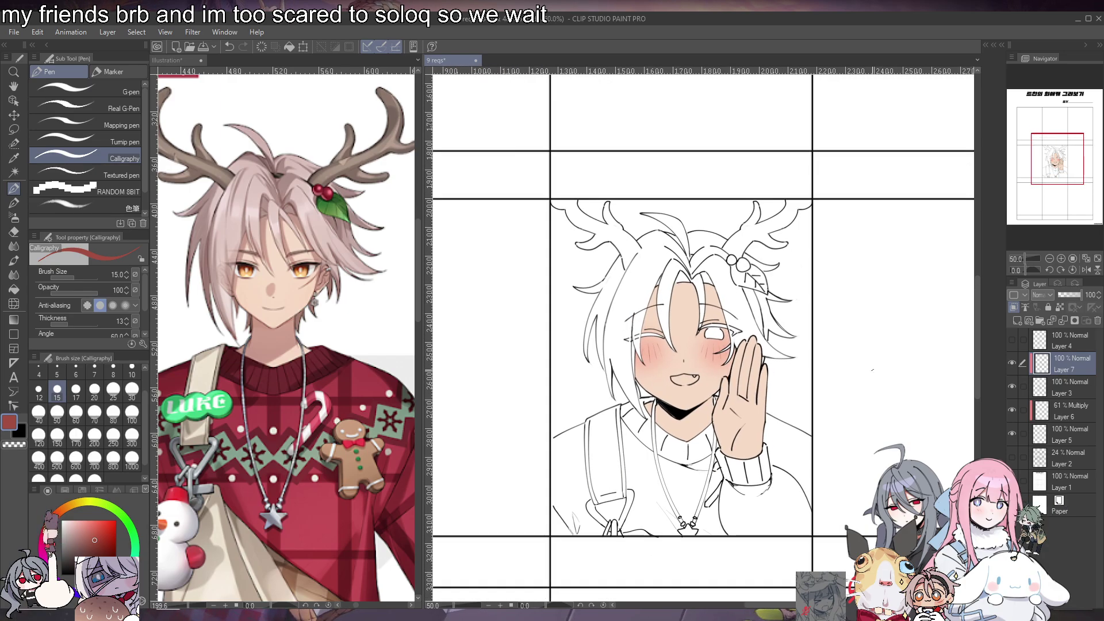
Check the skin fill by toggling Layer 5, and add a clipped layer in Multiply mode above Layer 6
click(1052, 414)
click(1012, 432)
click(1013, 432)
scroll(690, 345, down, 1)
scroll(690, 345, up, 2)
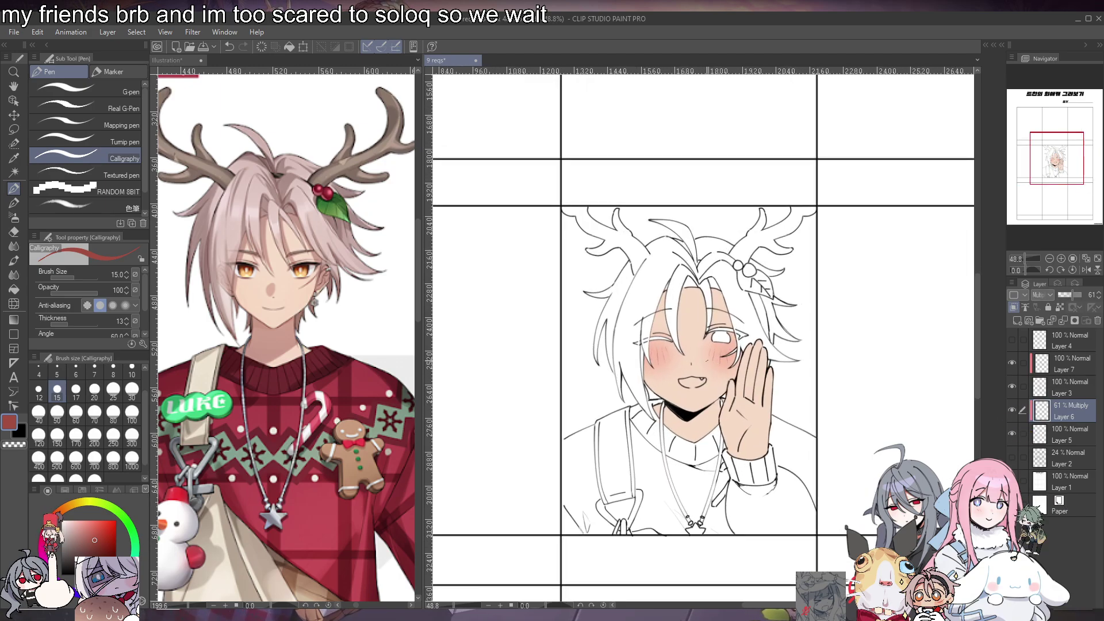
click(1017, 320)
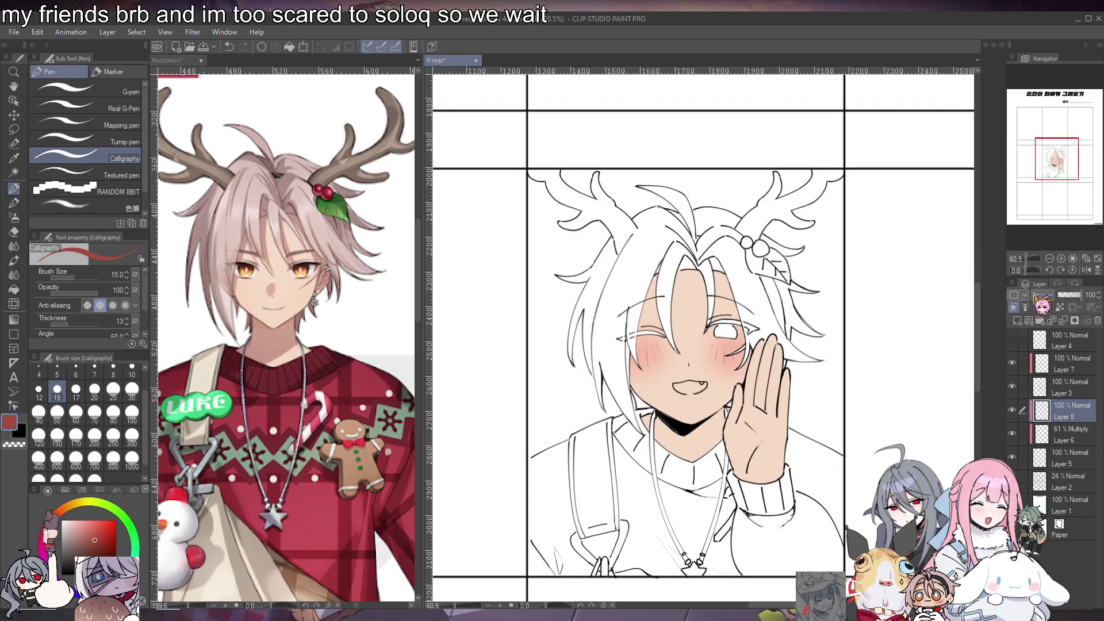
click(1042, 338)
scroll(868, 322, up, 1)
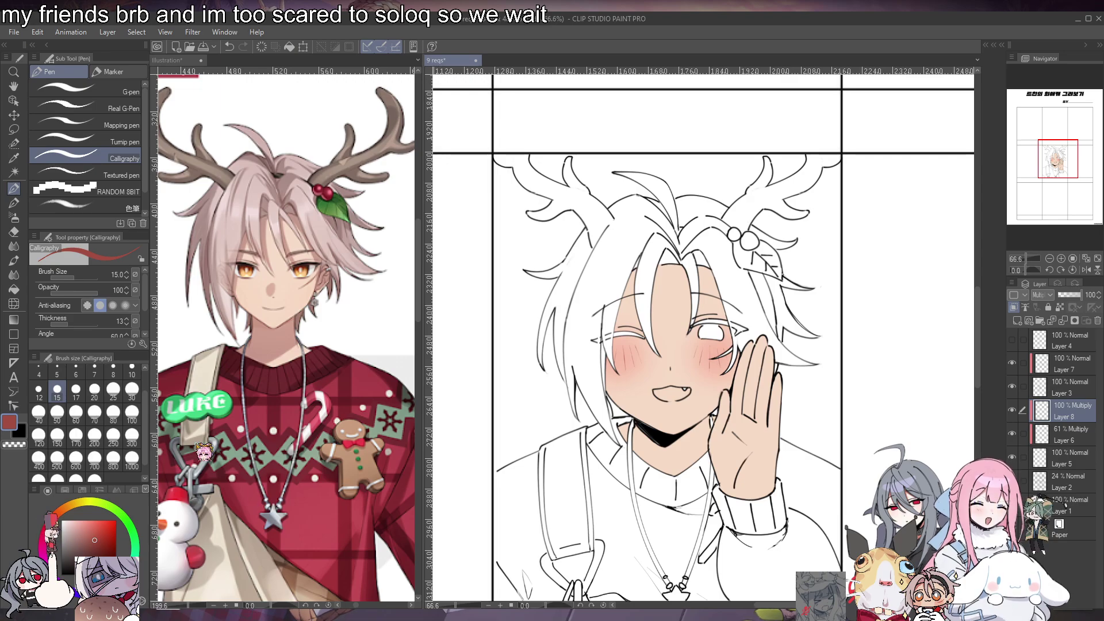
Paint a dark red nose shadow on Layer 8 with the 色筆 pen at size 40, and set the layer's opacity to 29%
click(72, 205)
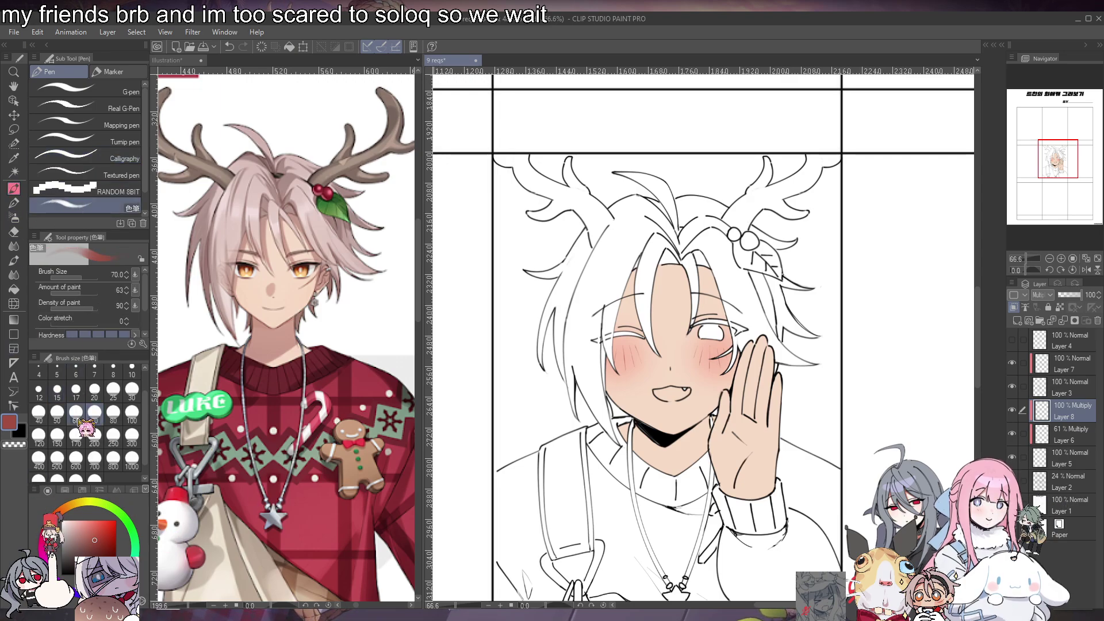
click(38, 412)
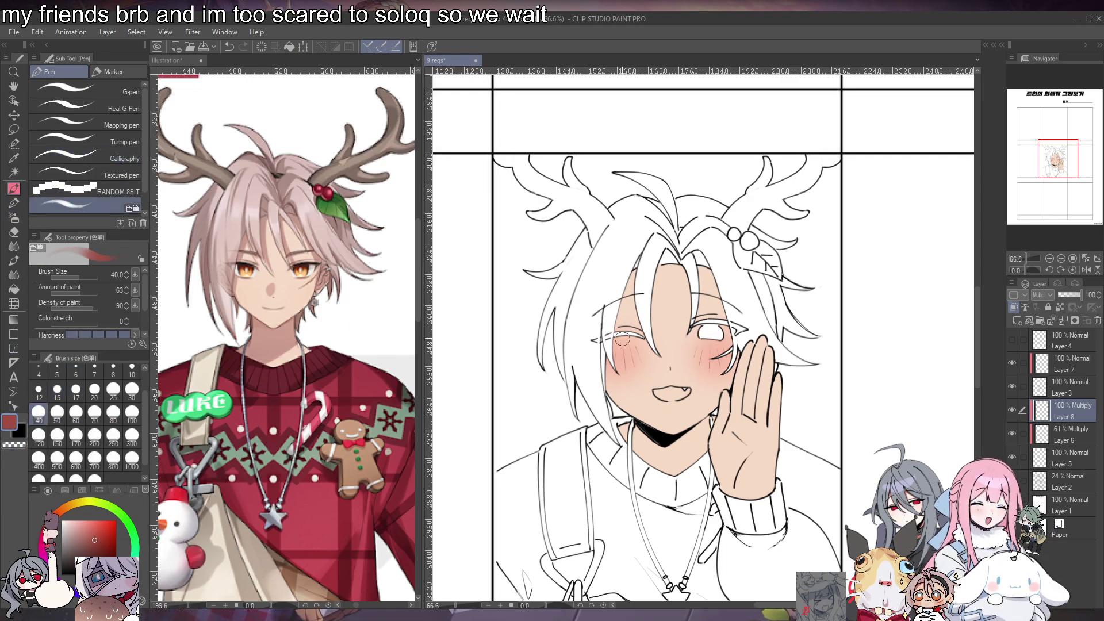
click(668, 354)
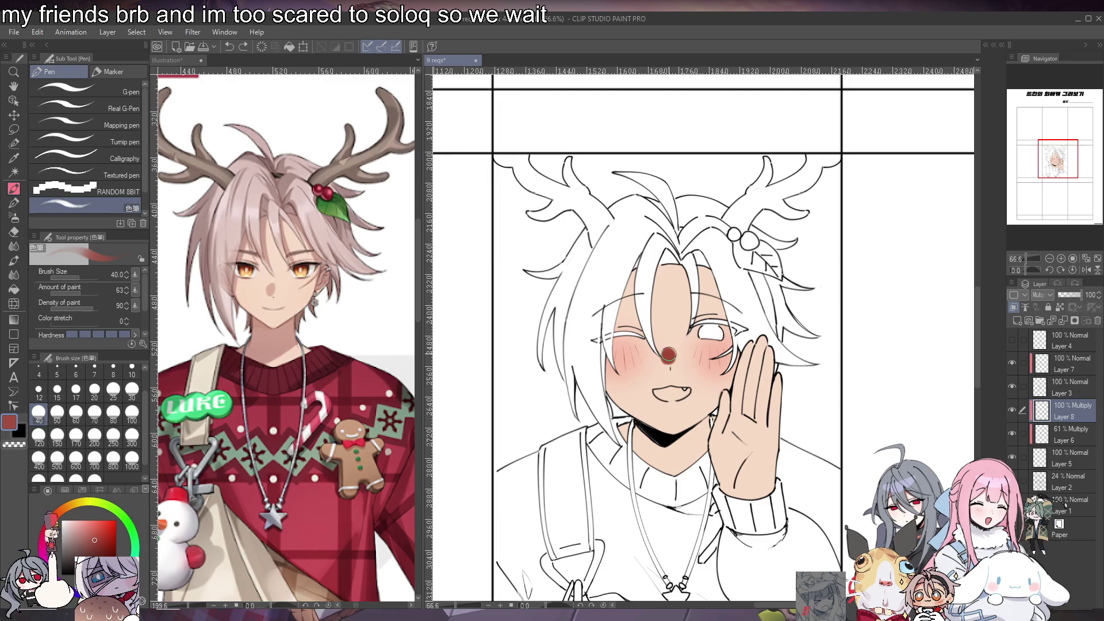
key(c)
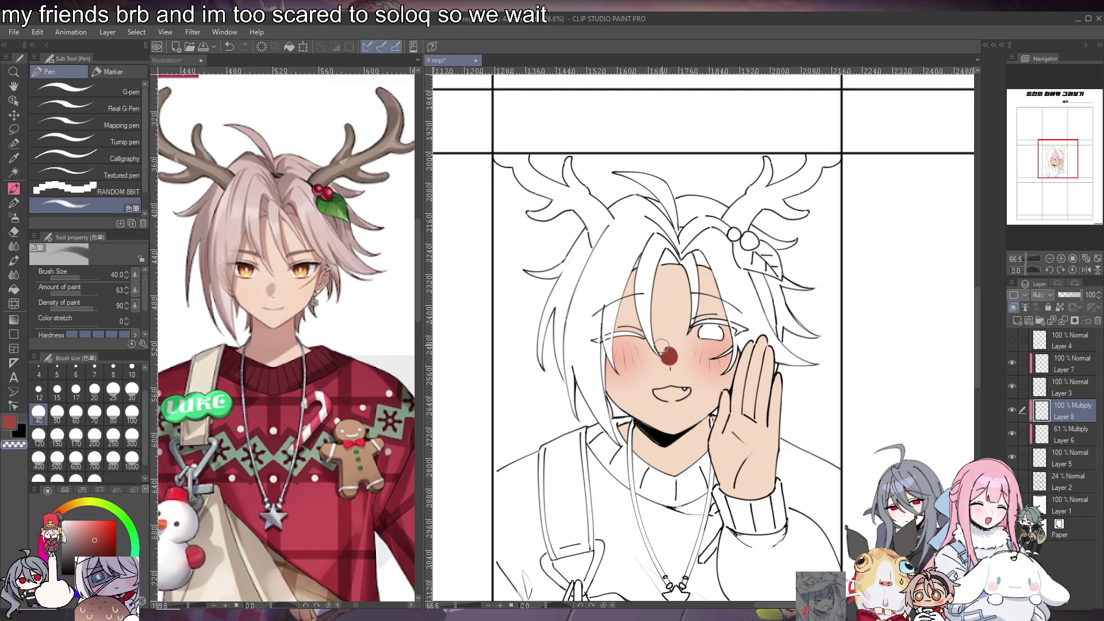
click(1066, 296)
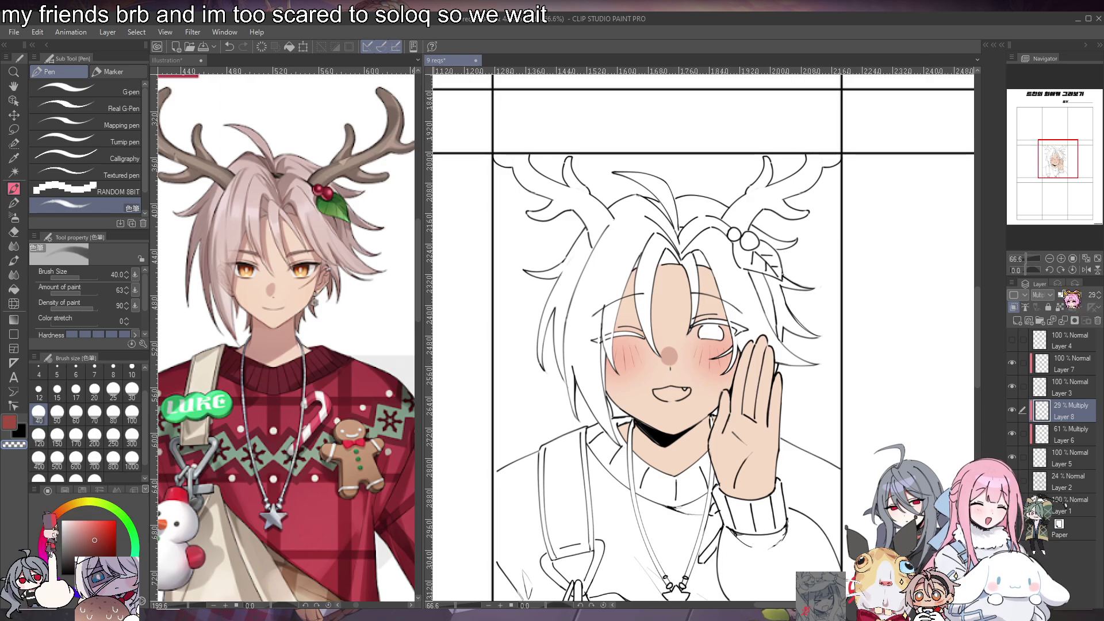
Reshape the nose shadow on Layer 8 with Liquify at brush size 80
click(14, 304)
click(113, 411)
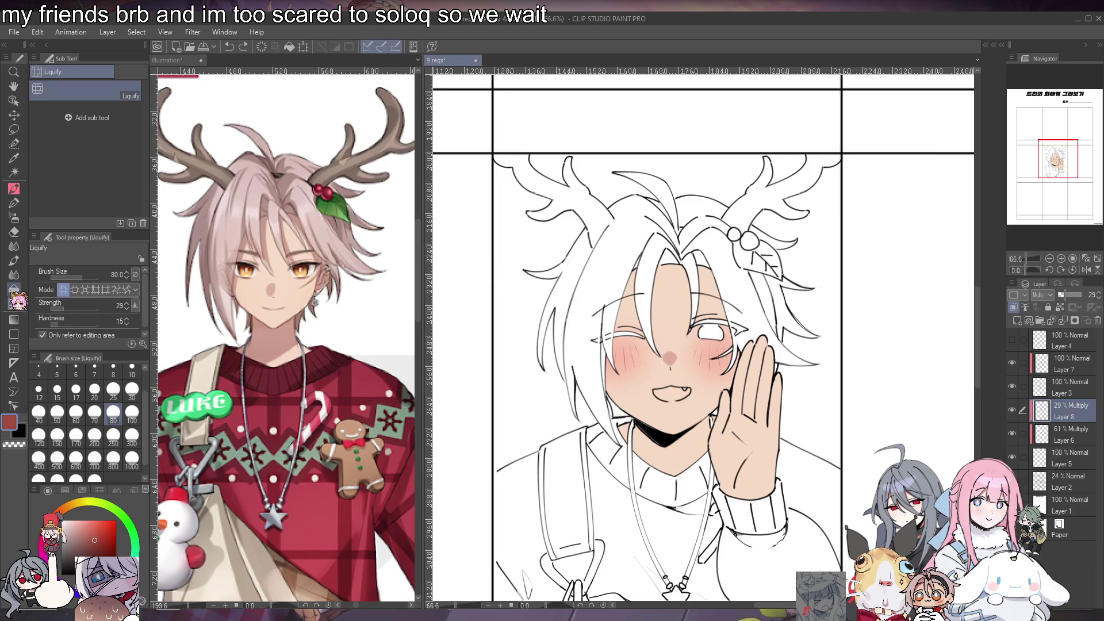
key(g)
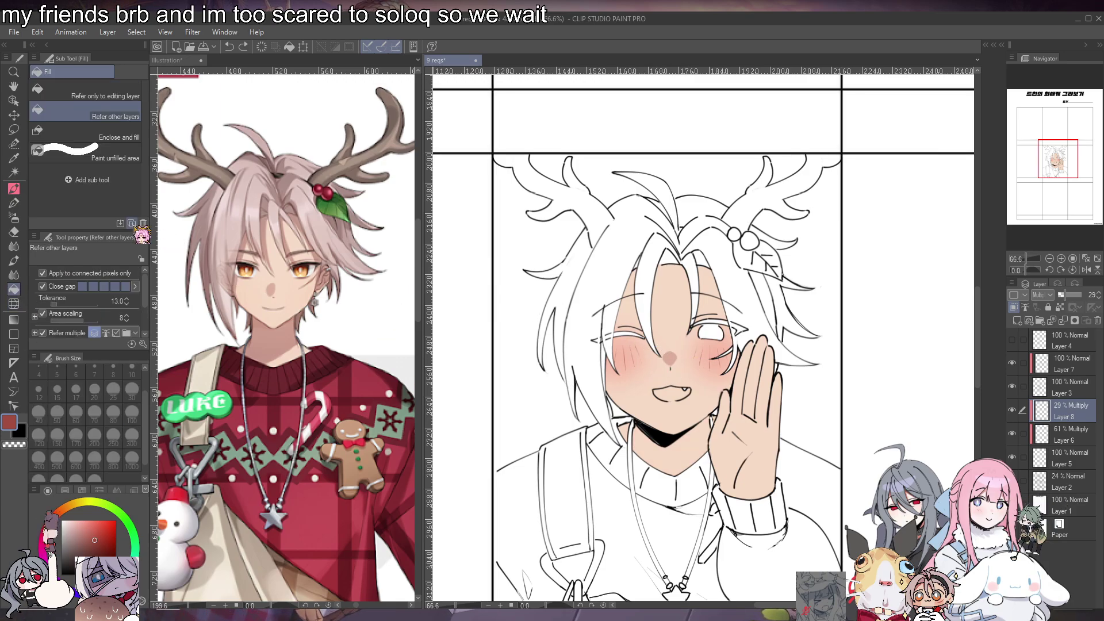
Shade the neck under the chin on Layer 8 with the 色筆 pen, refine it at sizes 70, 80 and 20, and undo the last stroke
click(14, 189)
mouse_move(625, 443)
mouse_down()
mouse_move(651, 449)
mouse_move(628, 438)
mouse_move(677, 451)
mouse_move(639, 458)
mouse_move(708, 433)
mouse_move(646, 464)
mouse_move(706, 435)
mouse_up()
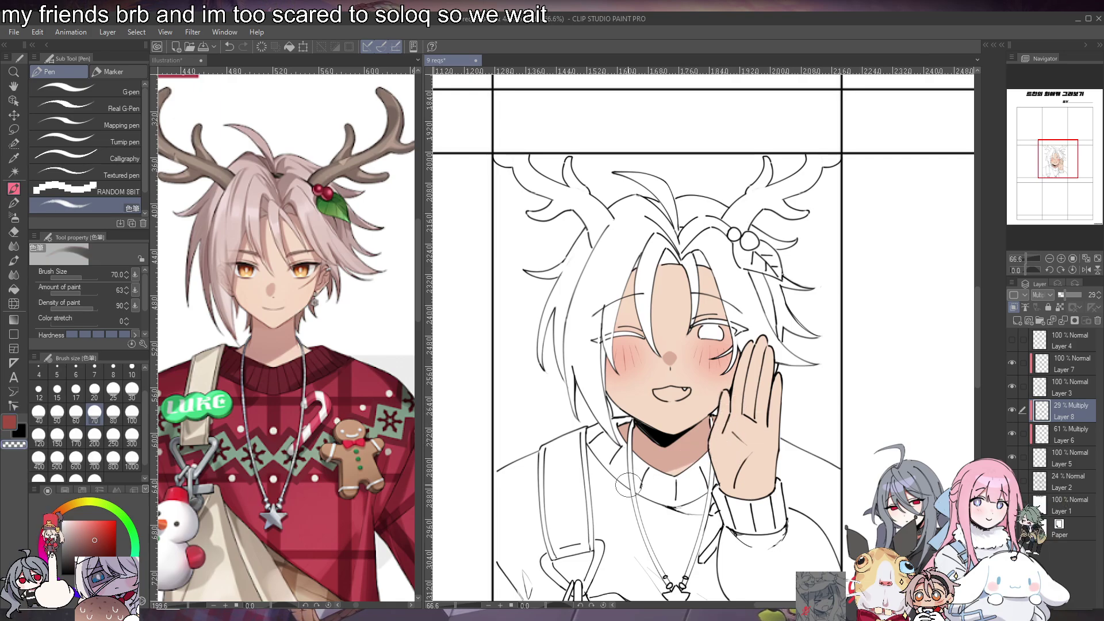
click(113, 411)
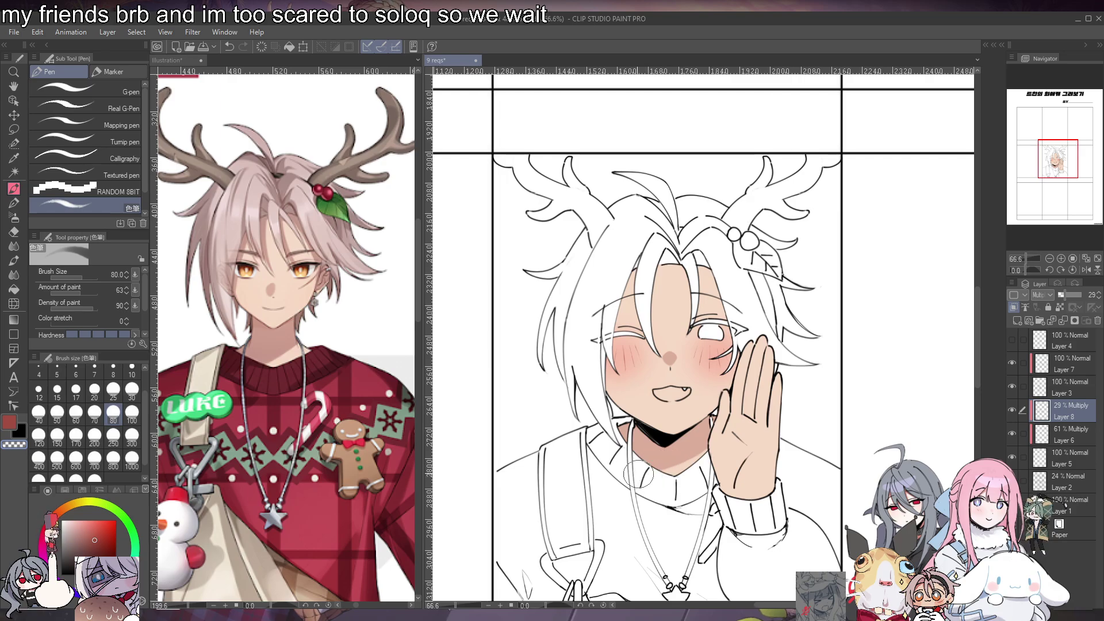
click(94, 389)
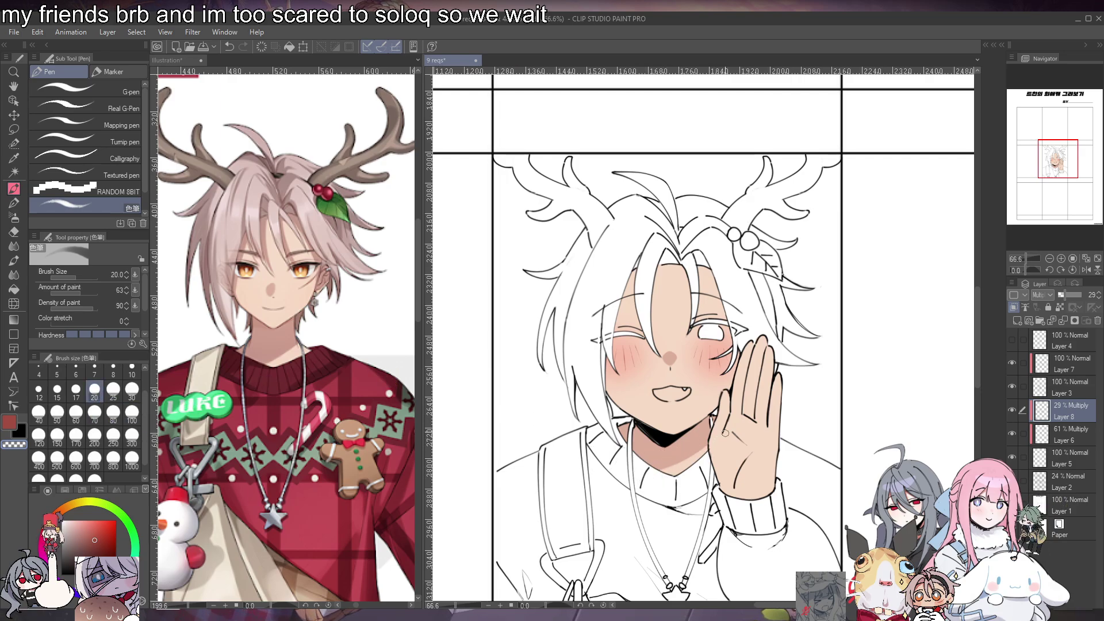
key(c)
drag(713, 434, 669, 468)
key(ctrl+z)
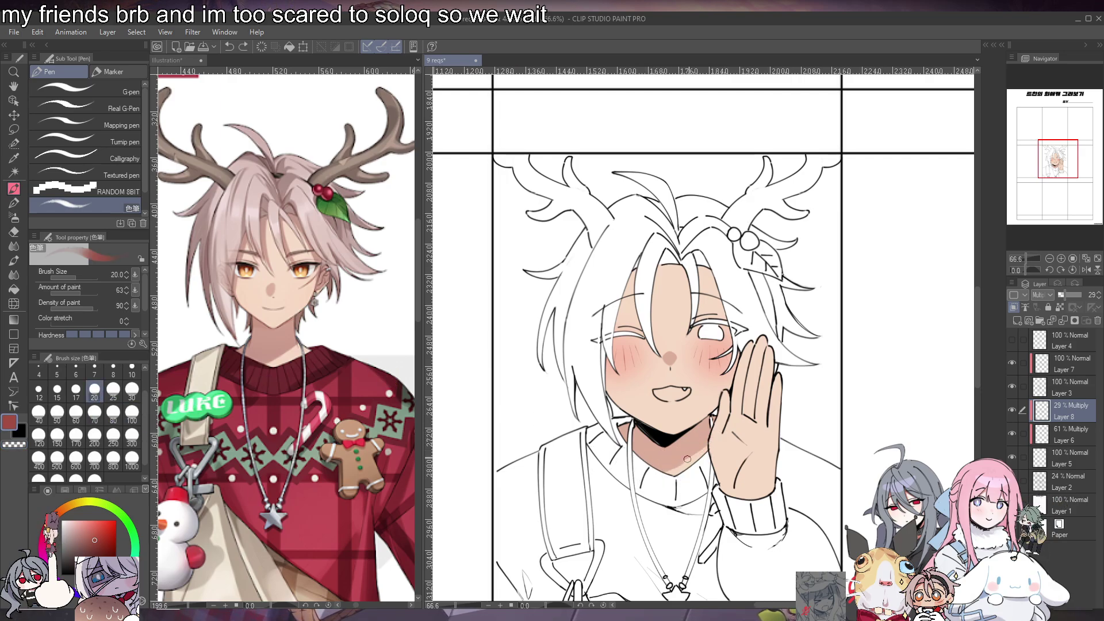
Lasso the neck shadow on Layer 8, cut and paste it onto its own layer, and set that layer's opacity to 66%
click(14, 129)
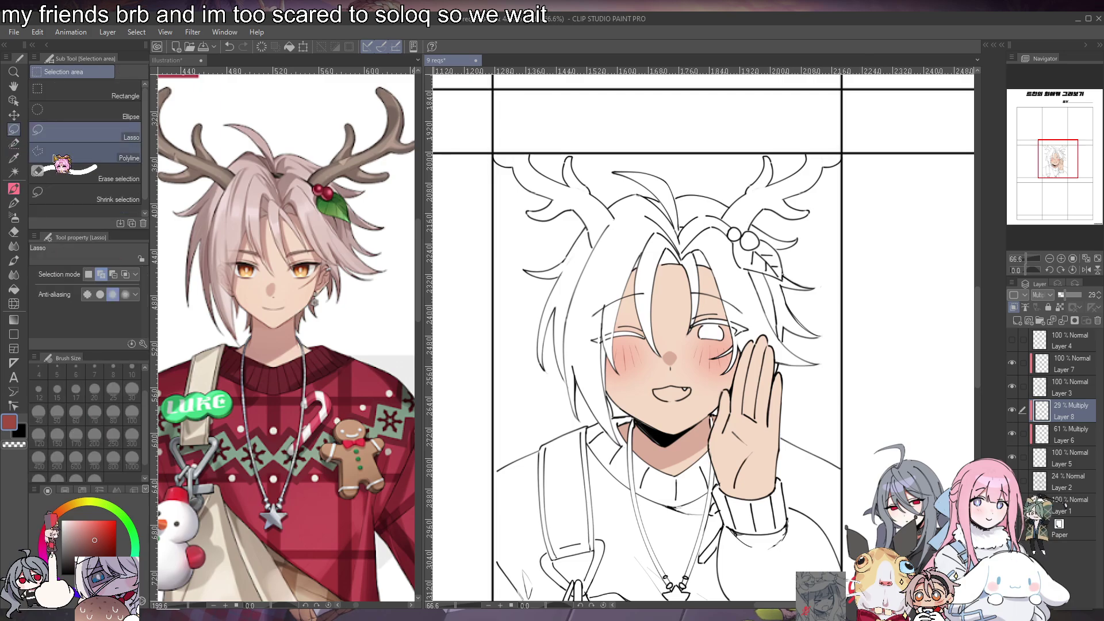
drag(746, 389, 604, 449)
click(705, 530)
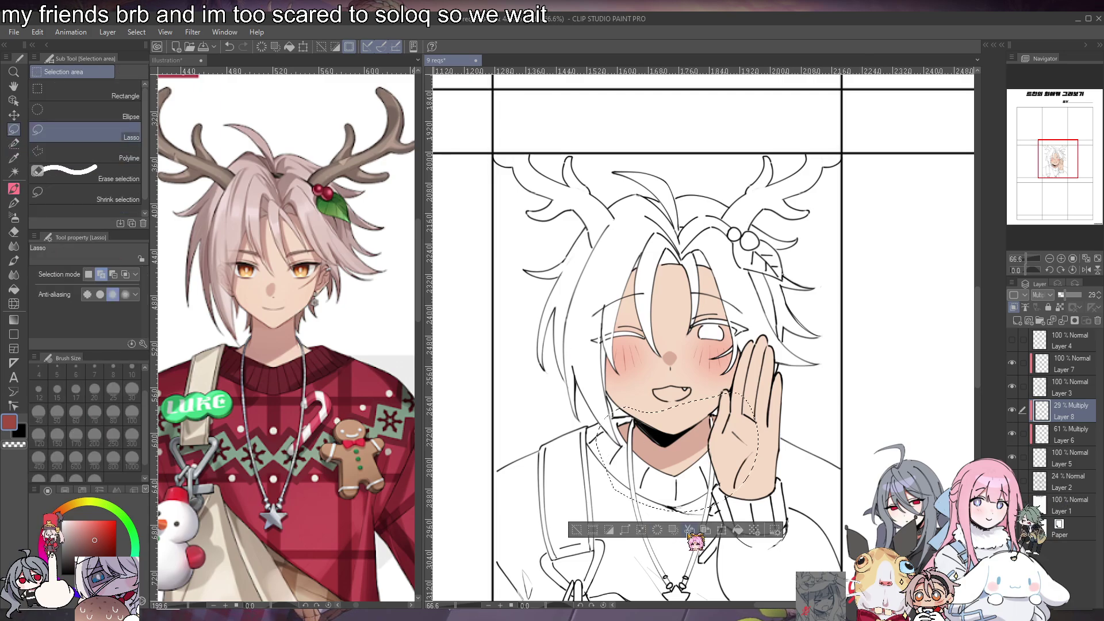
click(578, 530)
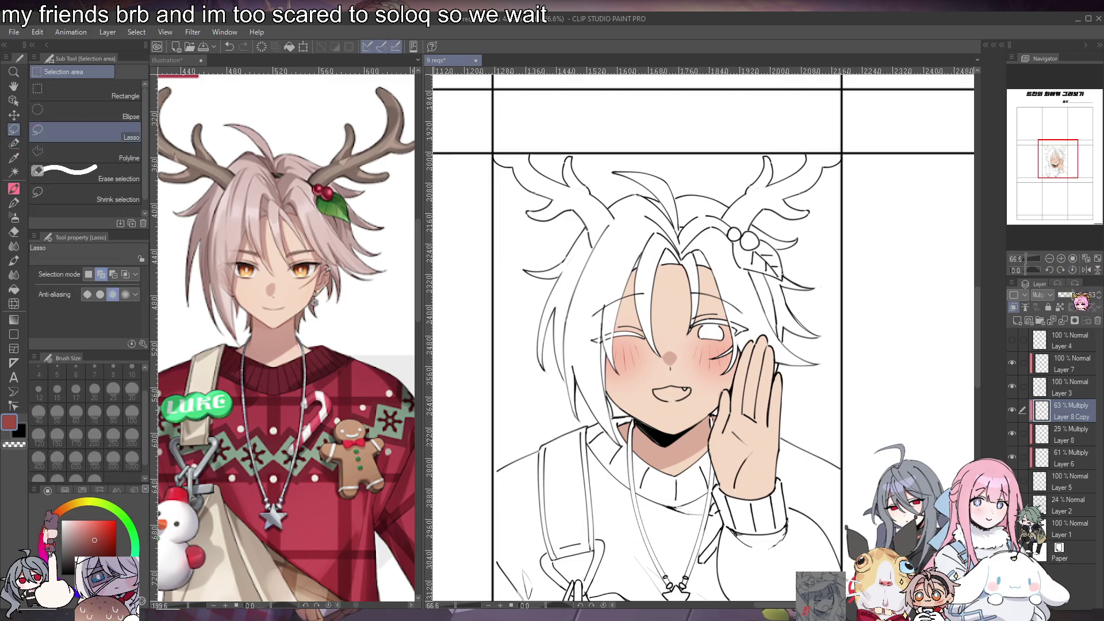
click(1072, 294)
drag(1072, 294, 1073, 294)
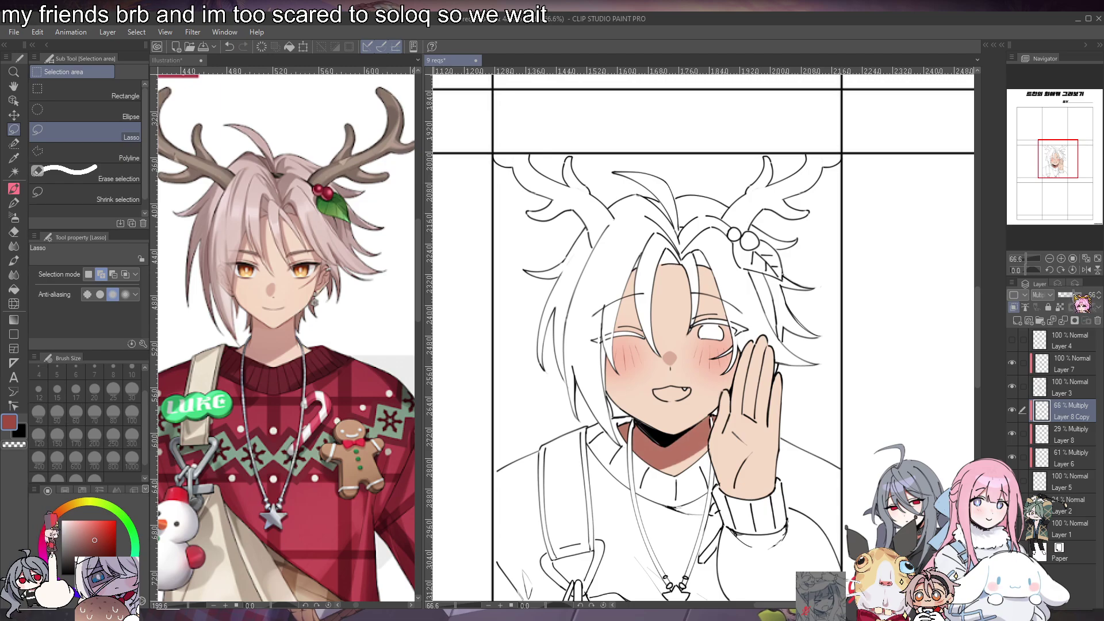
Trim the lower edge of the neck shadow on Layer 8 Copy using the 色筆 pen at size 15 with transparent colour
click(14, 188)
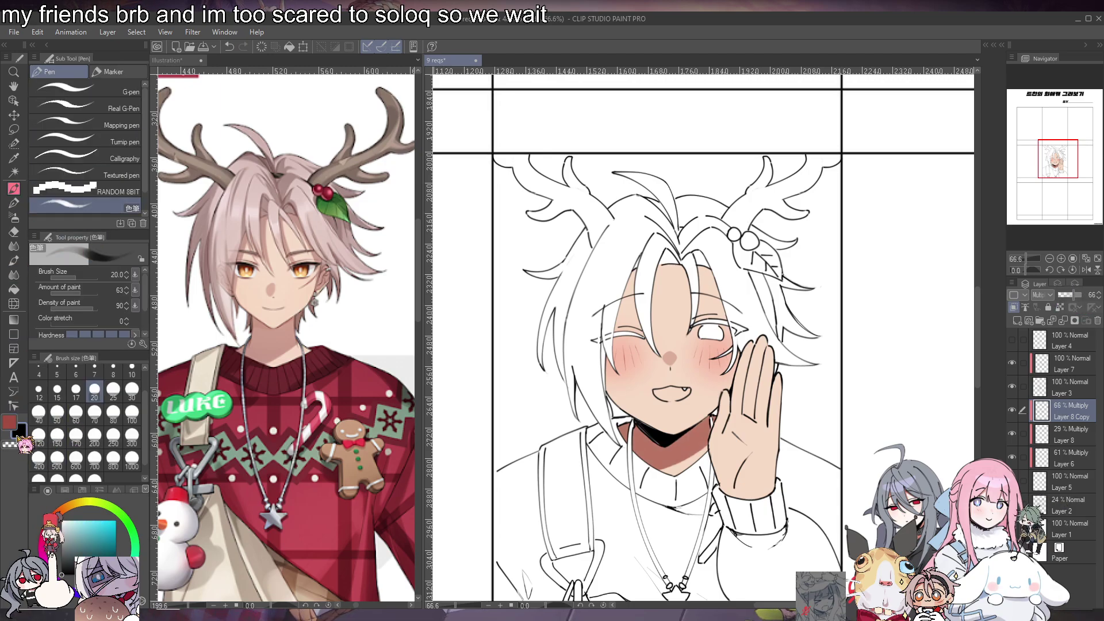
click(49, 518)
click(80, 520)
click(57, 391)
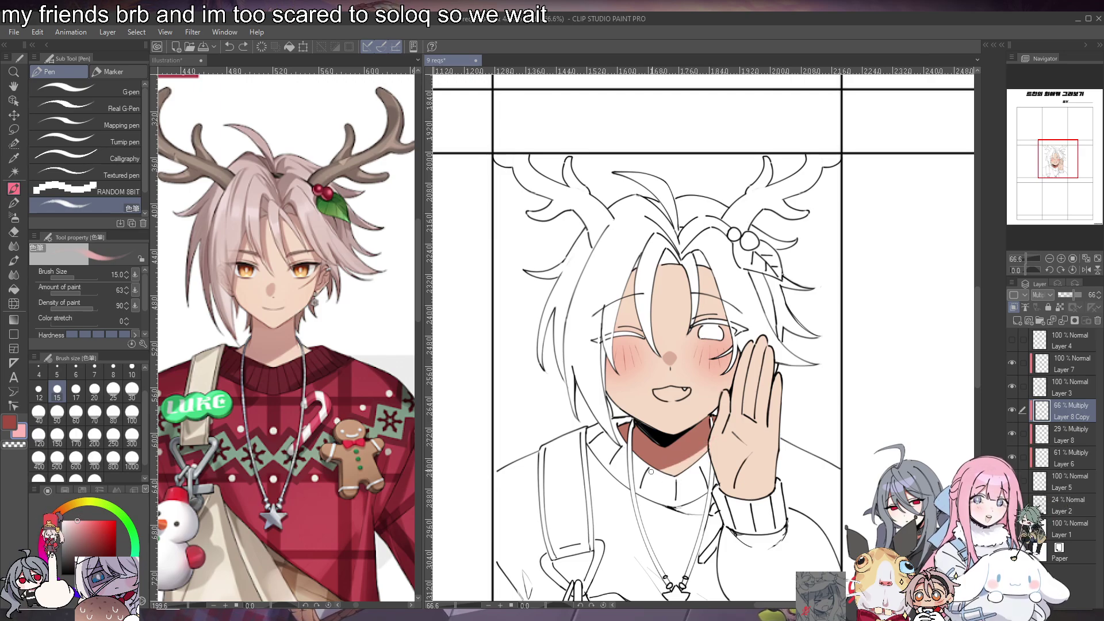
key(c)
drag(656, 472, 712, 442)
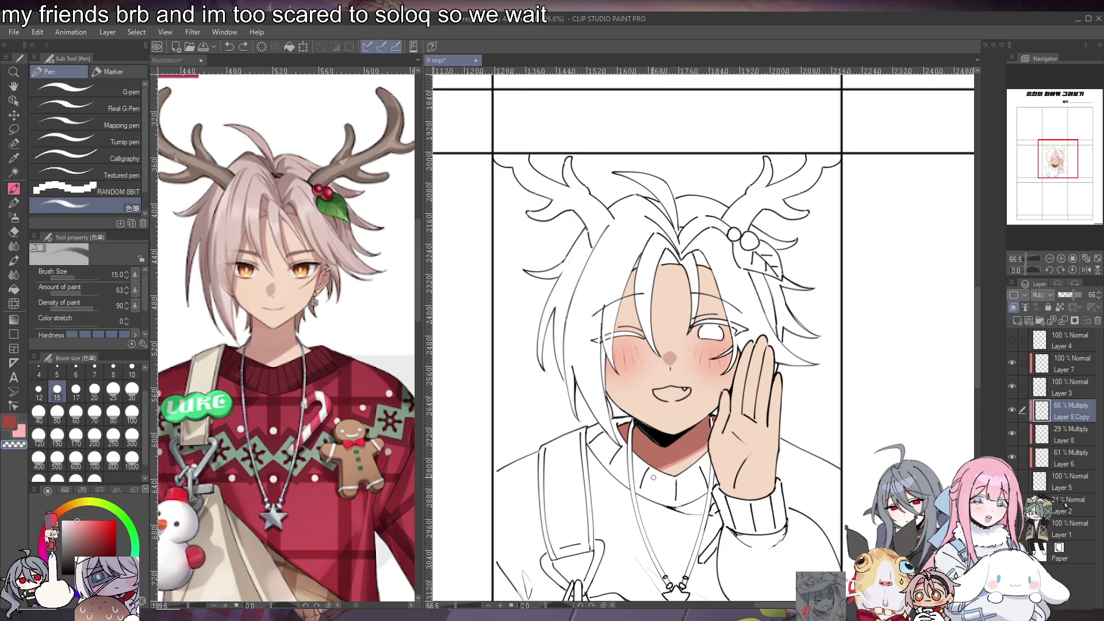
Sample the light skin tone from Layer 5 as the secondary colour, select Layer 8, and reactivate the dark red main colour
click(1060, 483)
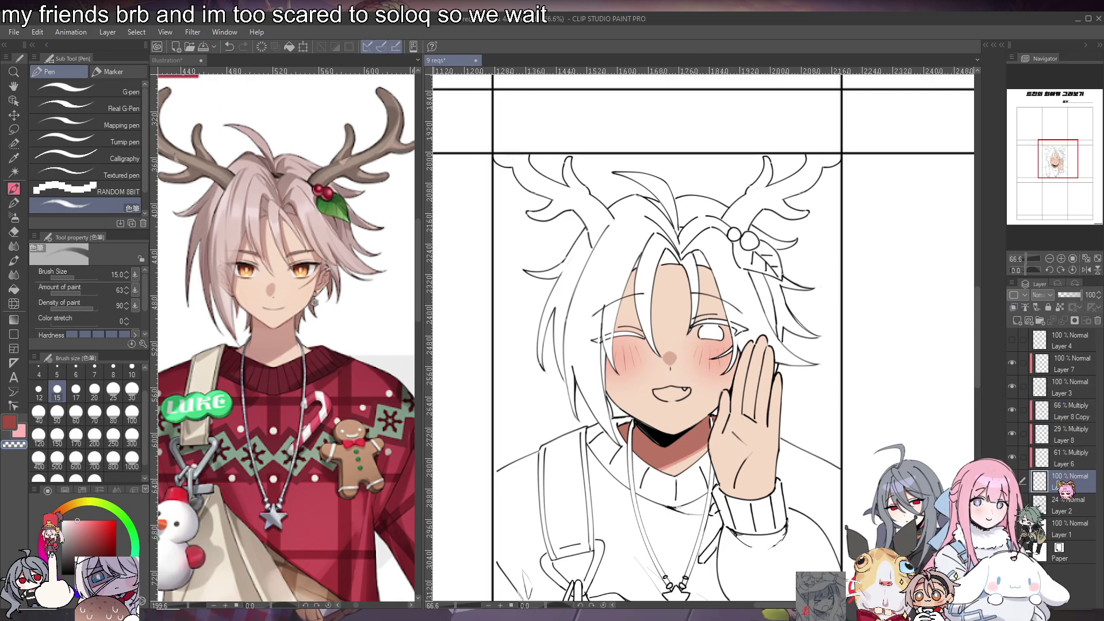
click(20, 431)
alt+click(645, 420)
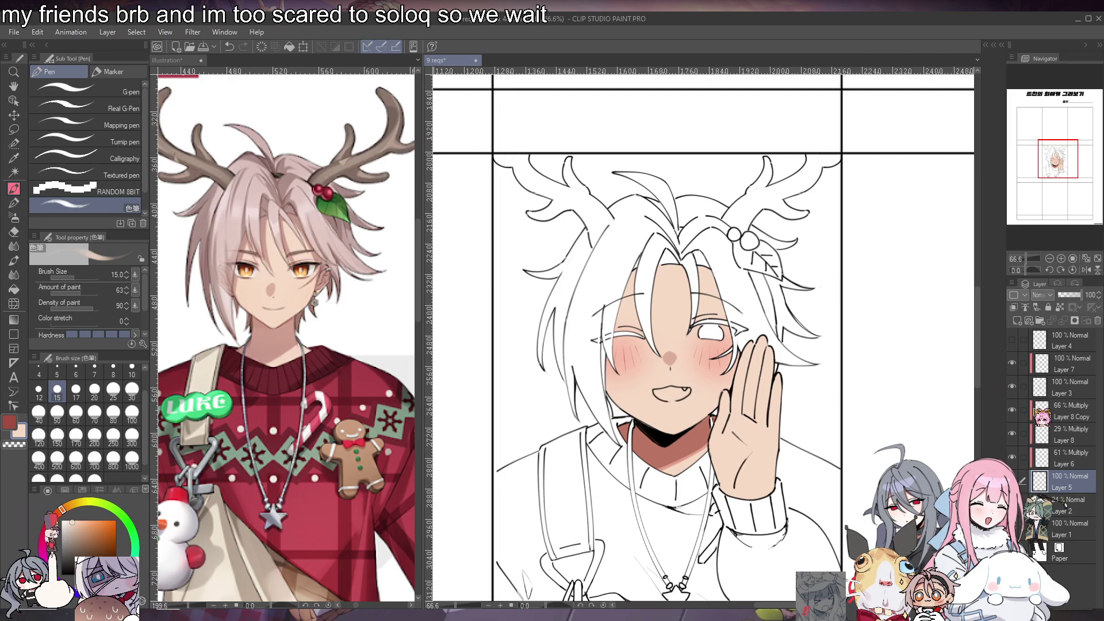
click(1064, 435)
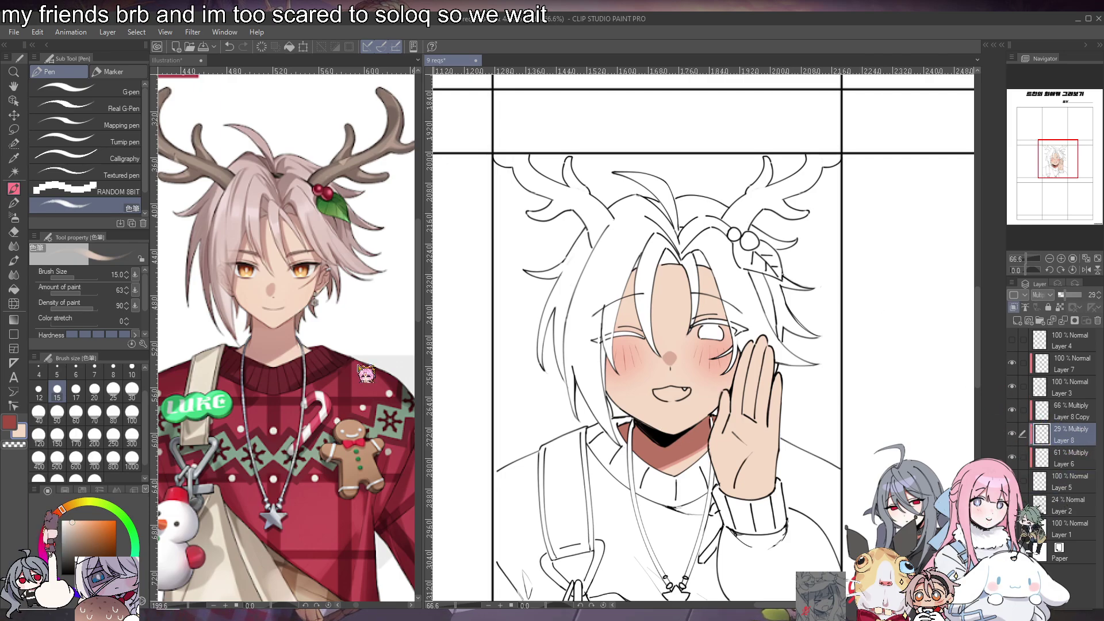
click(10, 421)
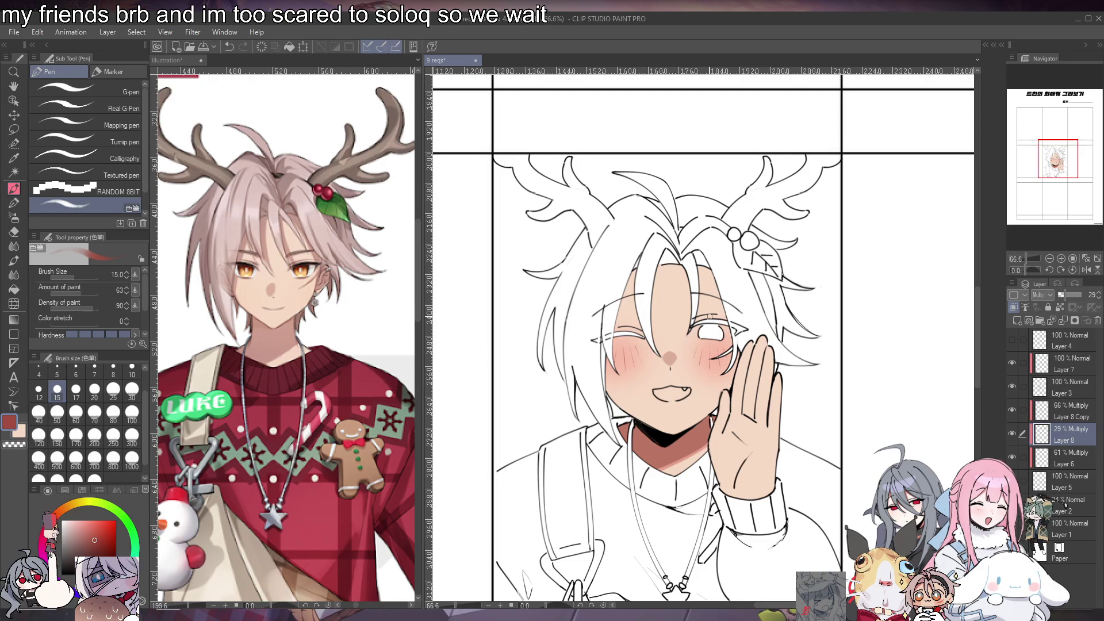
Paint the bangs' shadow across the forehead on Layer 8 Copy at brush sizes 50 and 25, cleaning its edges with transparent colour
click(1021, 413)
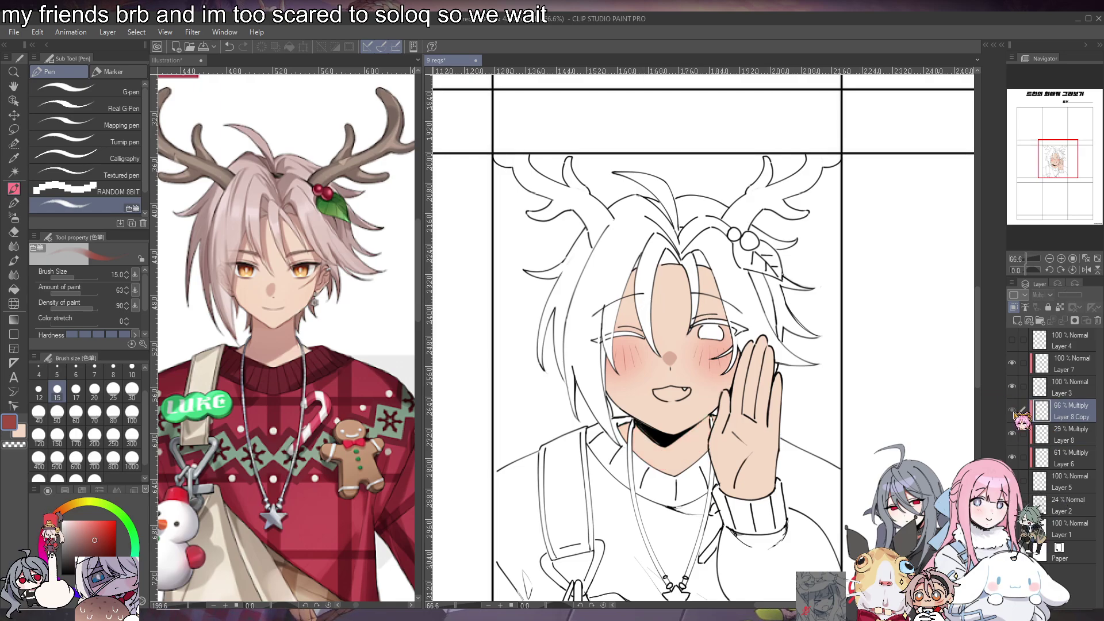
click(57, 412)
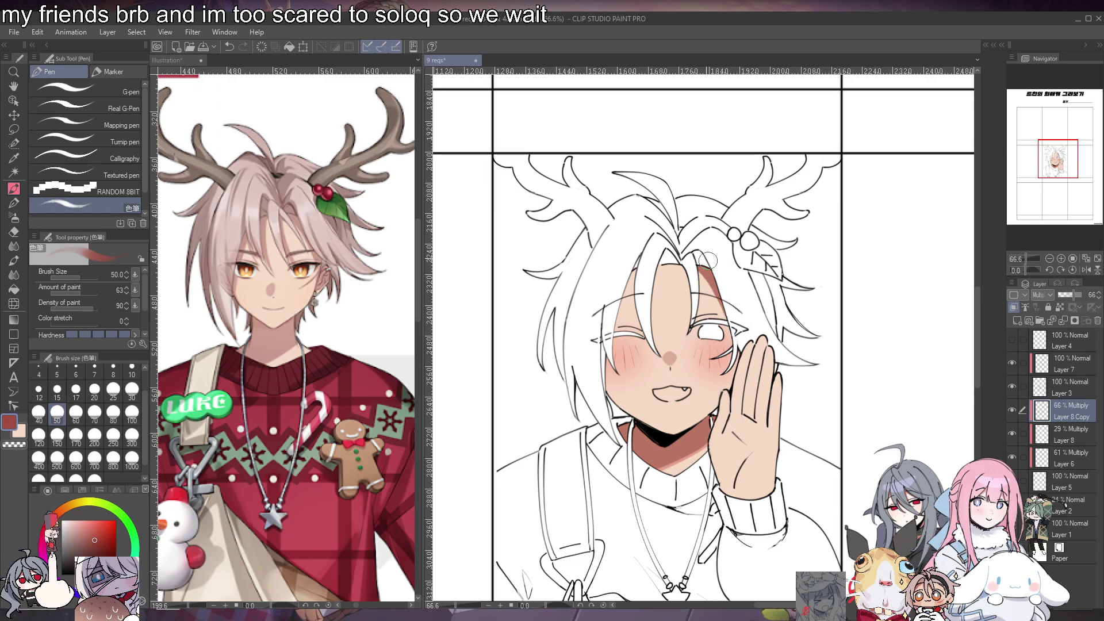
click(113, 389)
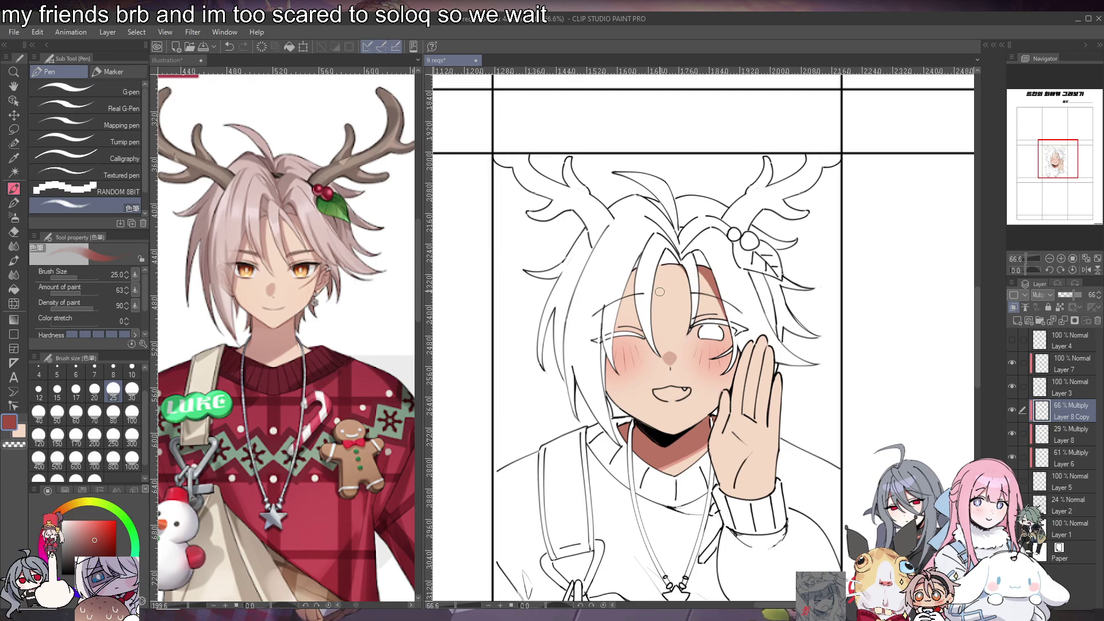
key(c)
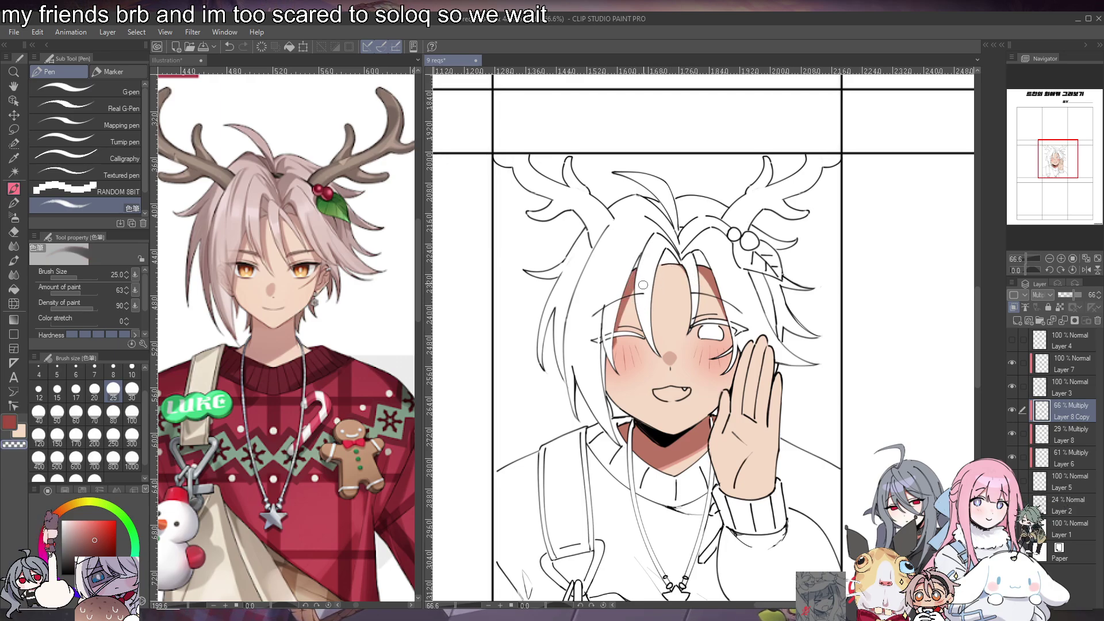
key(c)
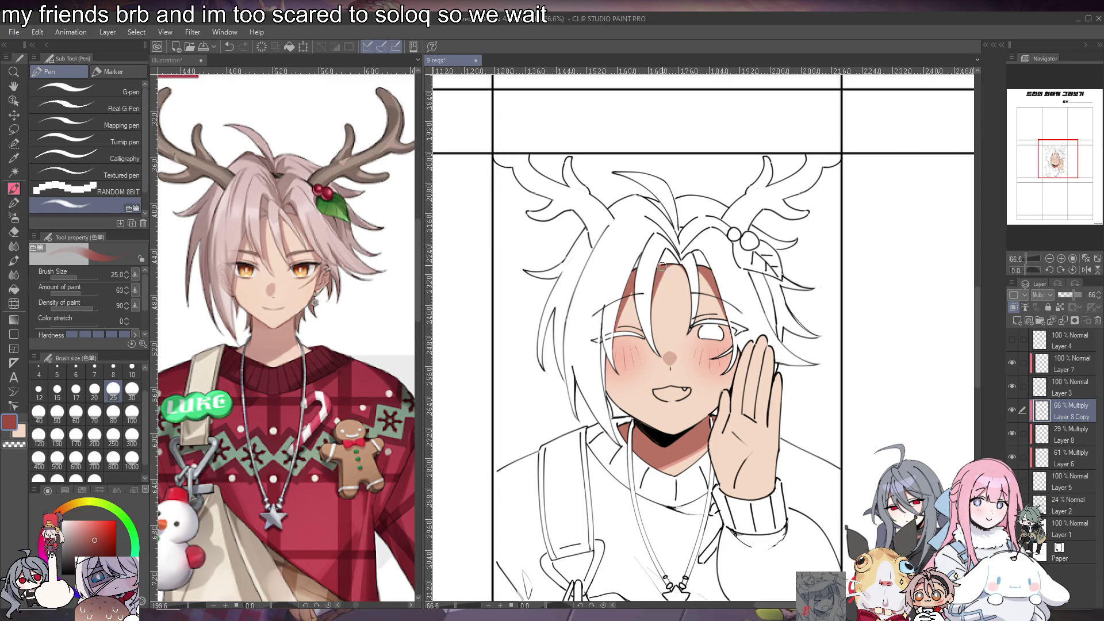
Refine the hair shadows along the sides of the face, undo the stroke beside the open eye, and reduce the brush to size 8
alt+click(643, 332)
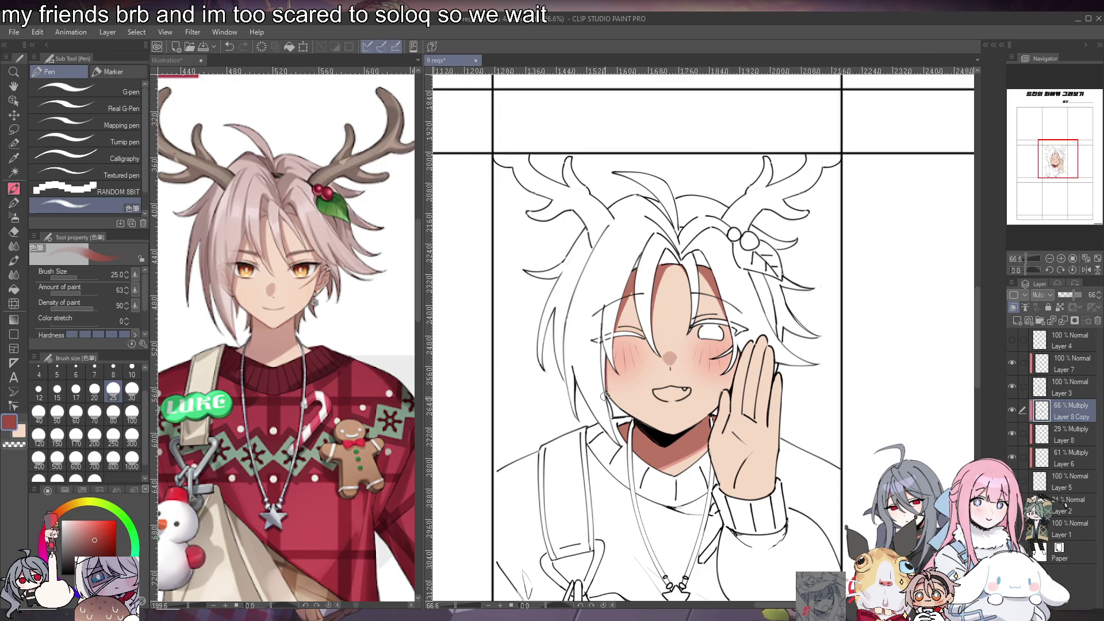
drag(742, 348, 737, 381)
key(ctrl+z)
key(c)
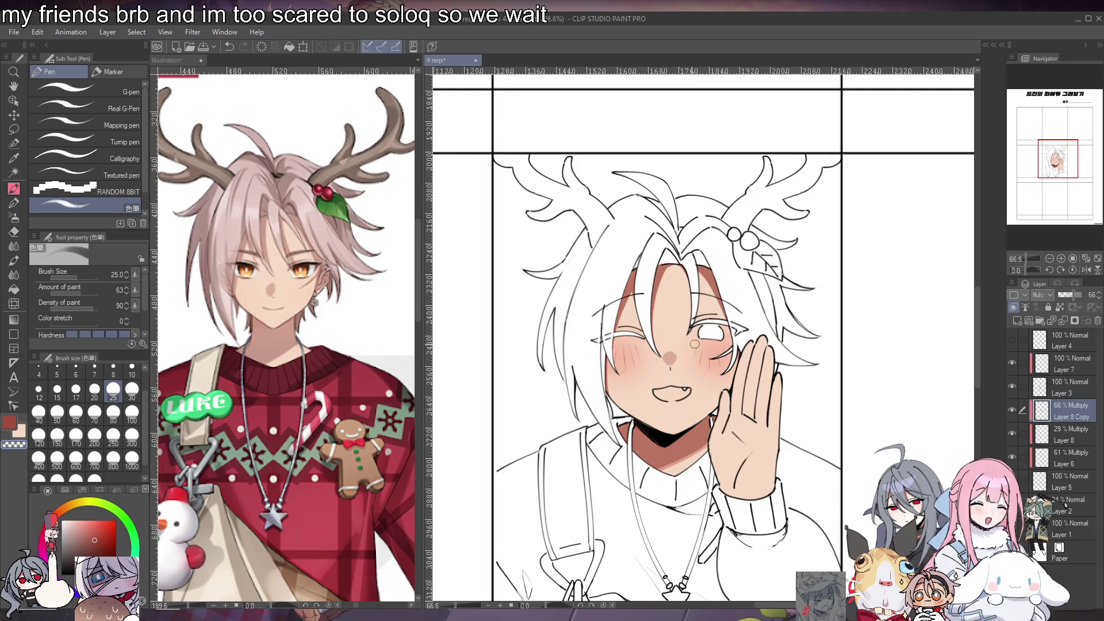
key(c)
drag(607, 351, 615, 362)
key(c)
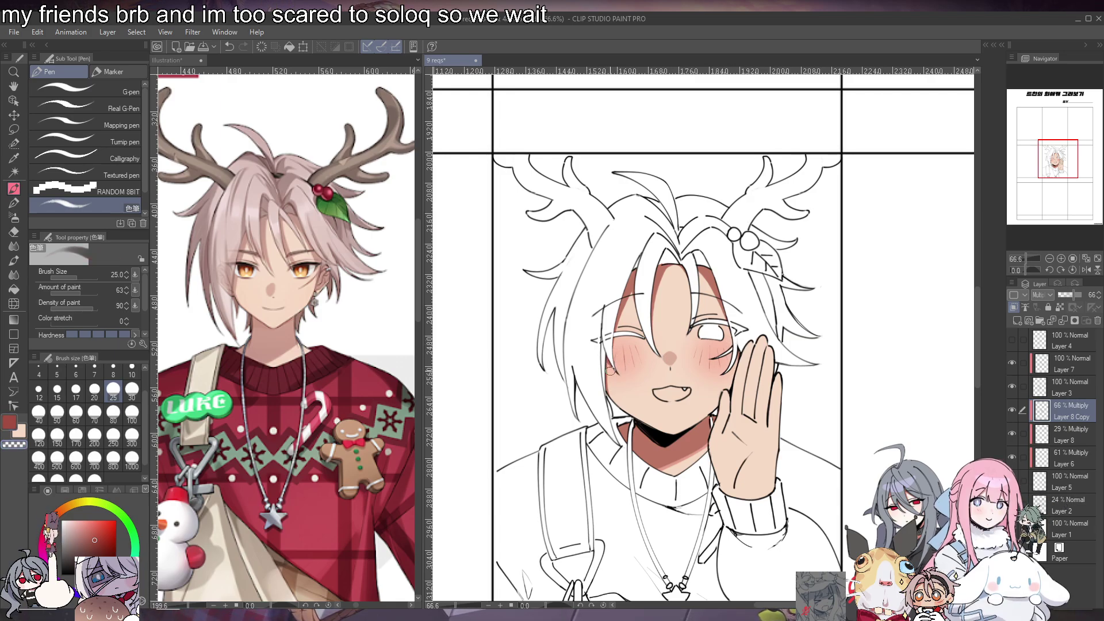
key(c)
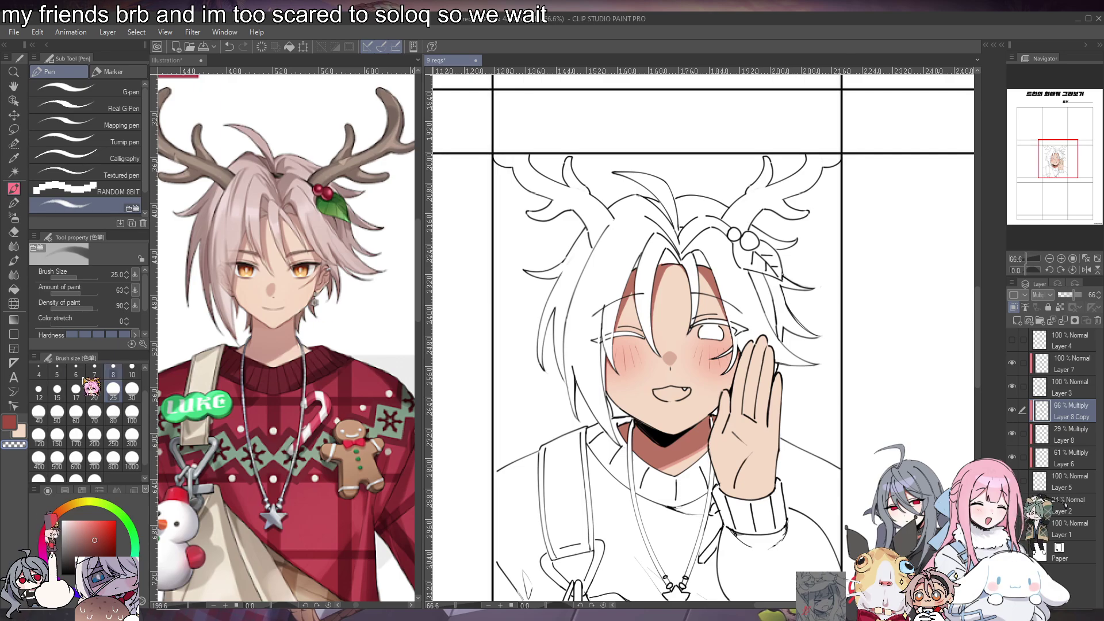
click(113, 370)
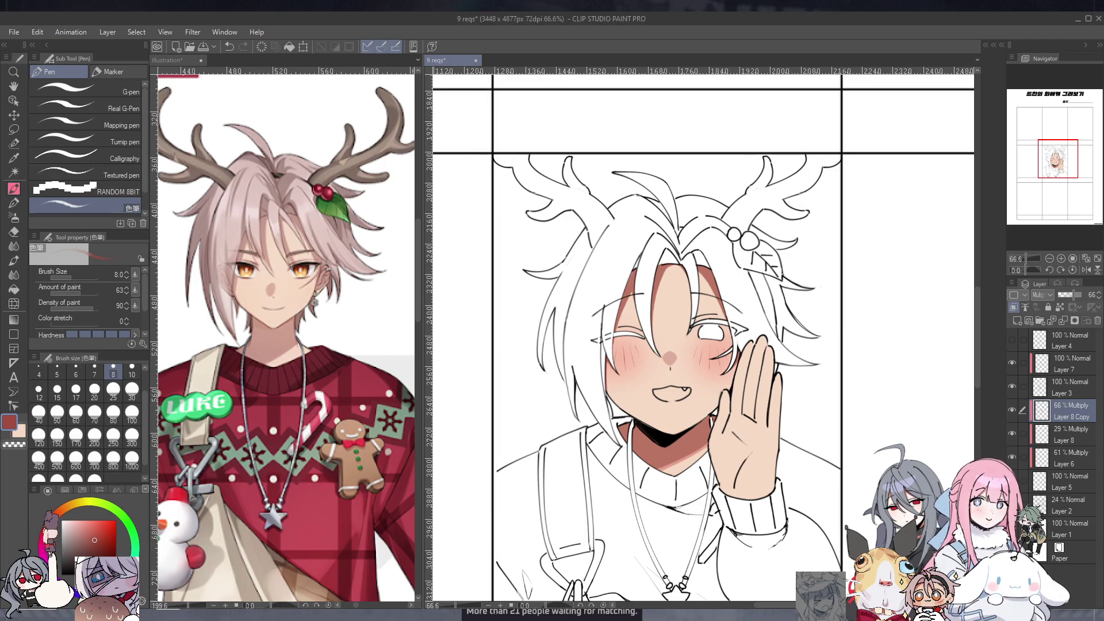
Compare the shading with Layer 8 Copy hidden and shown, and add a clipped Multiply layer above it at 29% opacity
click(1012, 409)
click(1012, 410)
click(1017, 321)
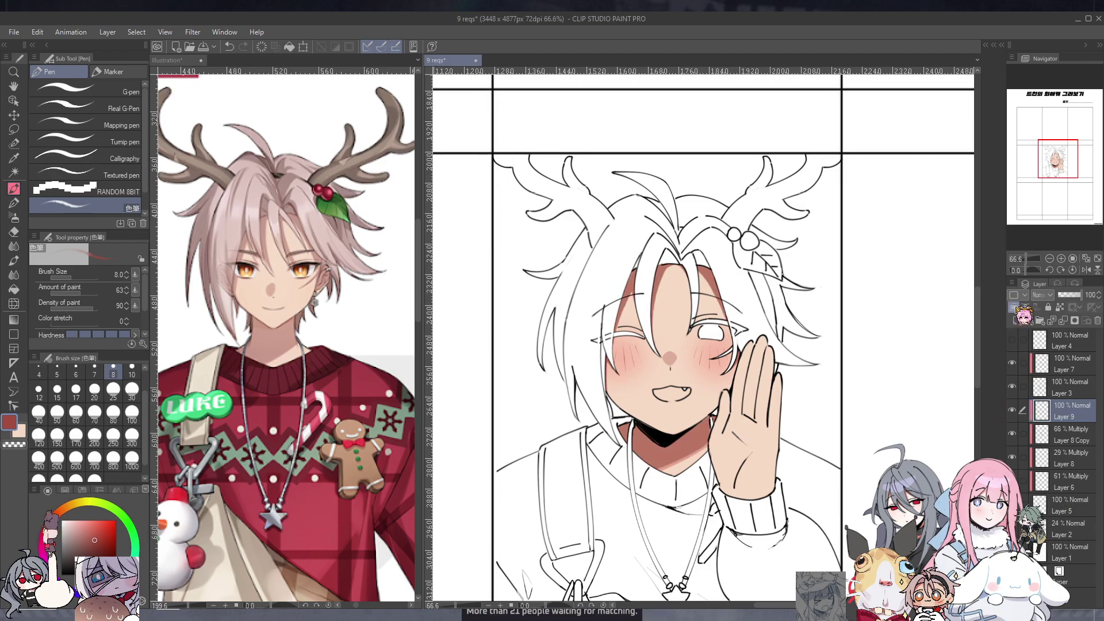
click(1062, 295)
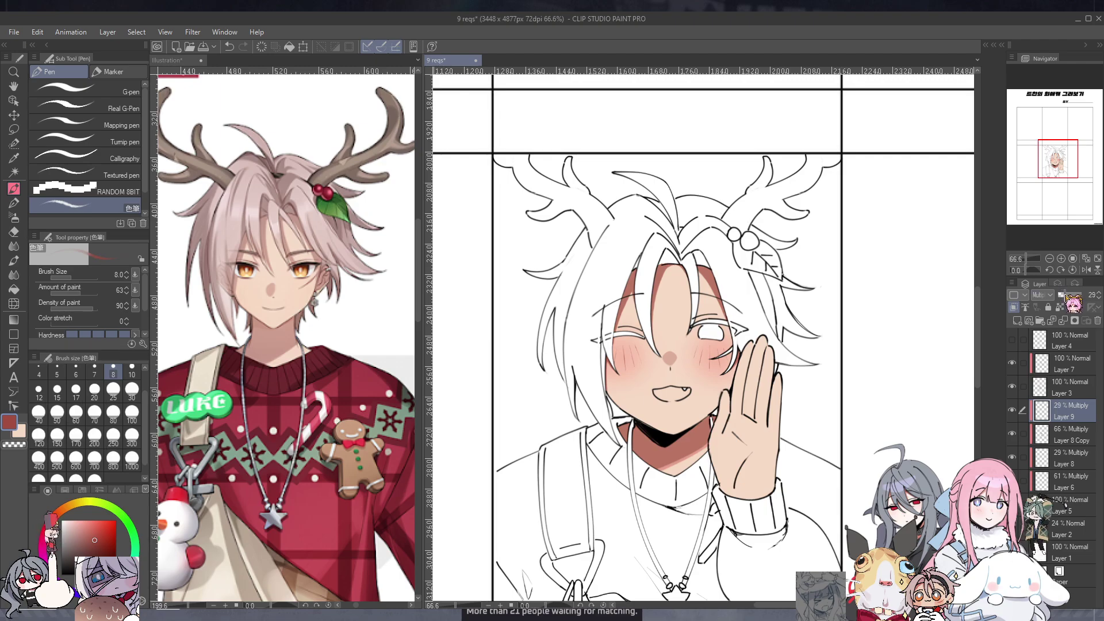
Paint an angular shadow in the raised hand's palm on Layer 9 at size 25 and trim it with transparent colour
click(113, 391)
drag(734, 426, 741, 433)
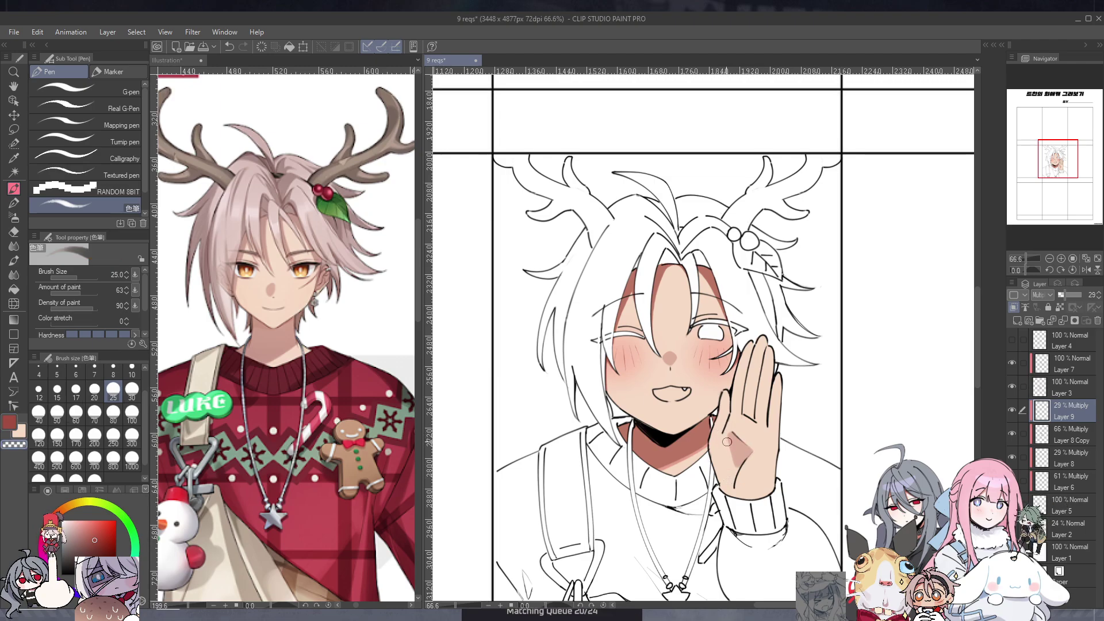
click(1055, 390)
key(c)
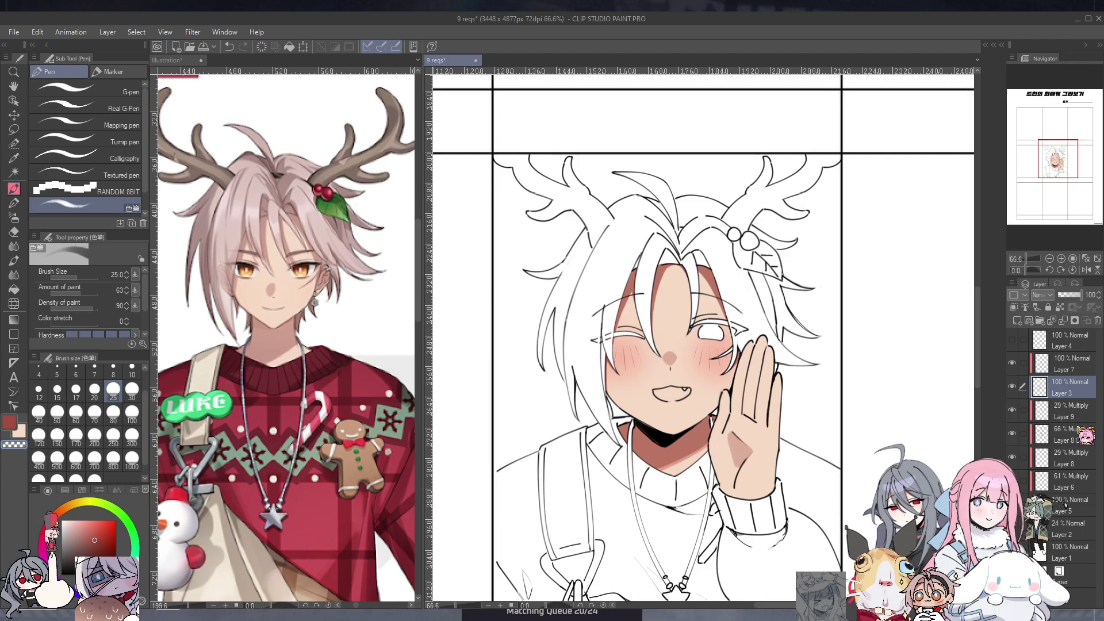
key(alt+bracketleft)
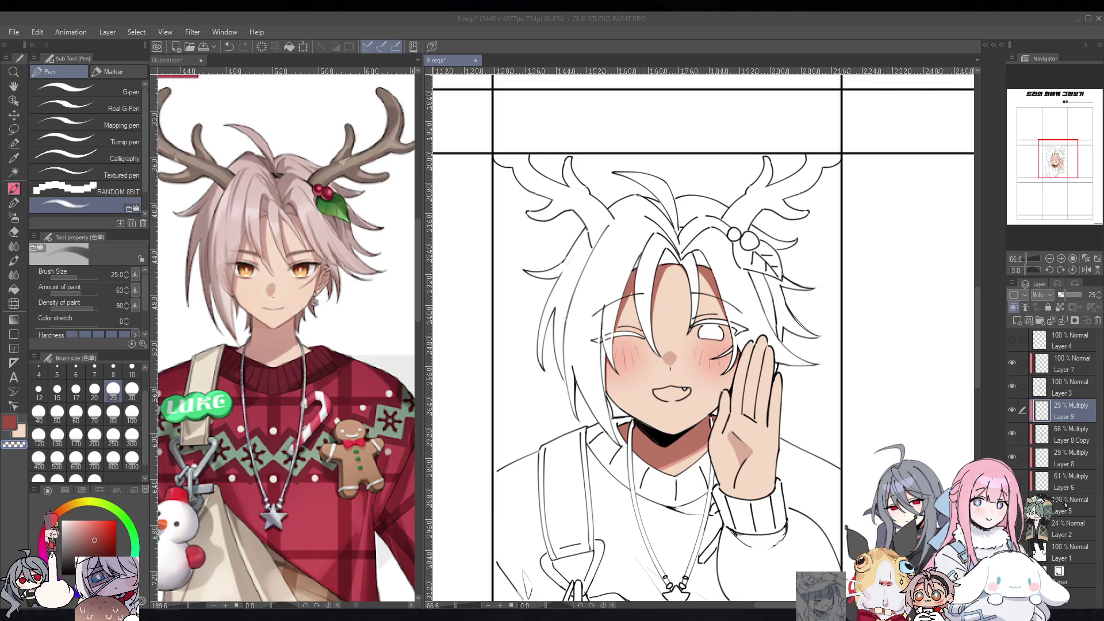
Shade the fingers of the raised hand on Layer 9, undo the stray palm stroke, and clean the shadow edges with transparent colour
mouse_move(738, 401)
mouse_down()
mouse_move(768, 422)
mouse_move(737, 408)
mouse_move(743, 389)
mouse_move(754, 398)
mouse_move(736, 388)
mouse_move(761, 392)
mouse_move(773, 417)
mouse_up()
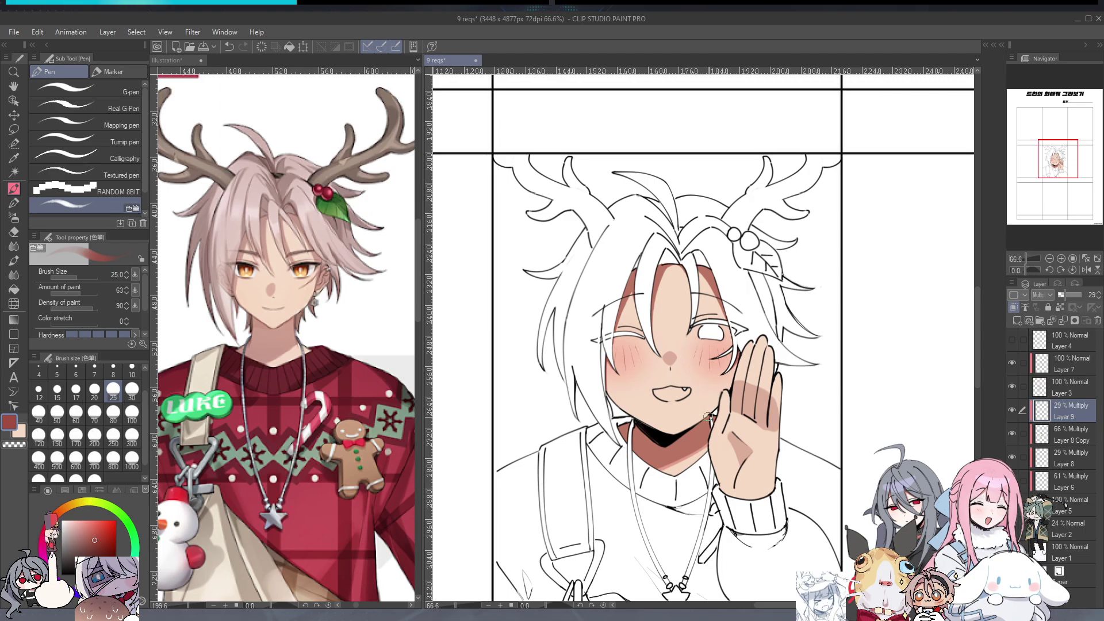
drag(747, 428, 771, 436)
key(ctrl+z)
key(c)
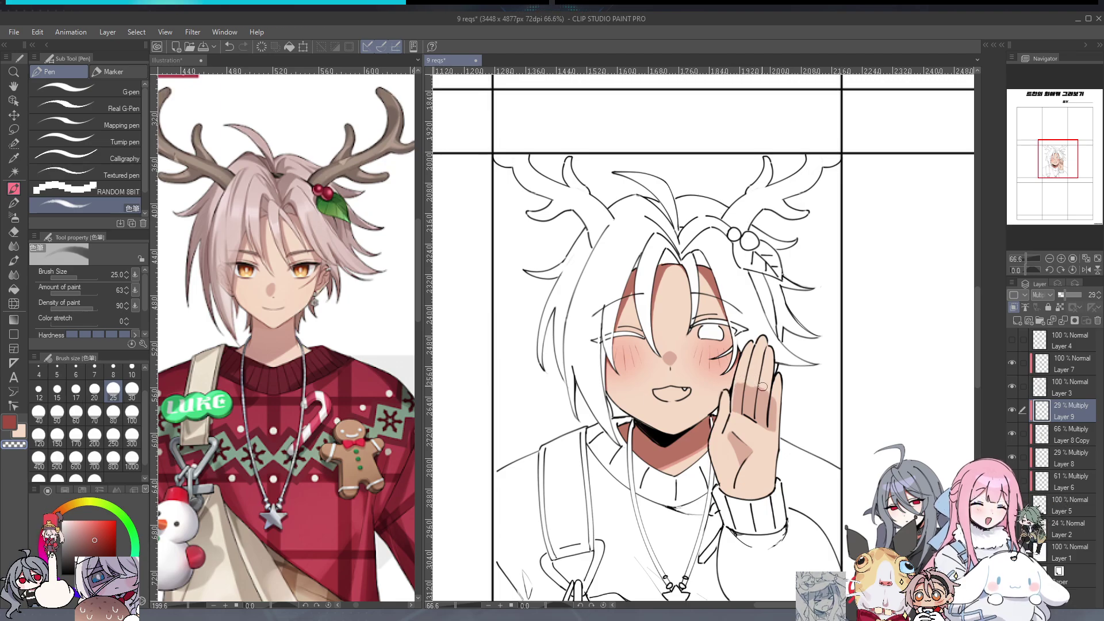
key(c)
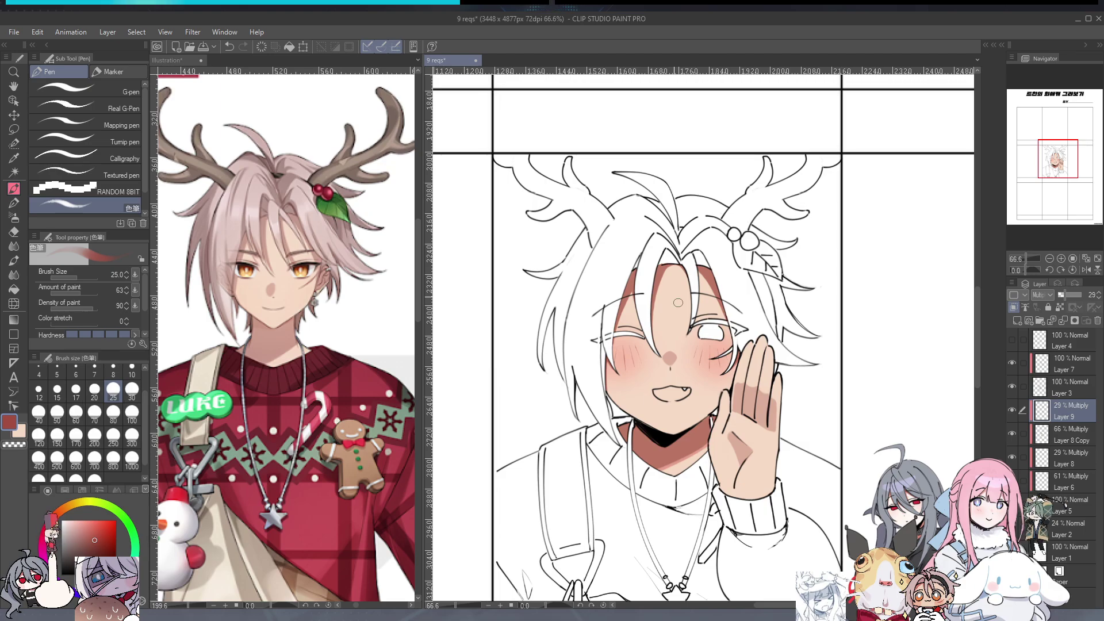
key(c)
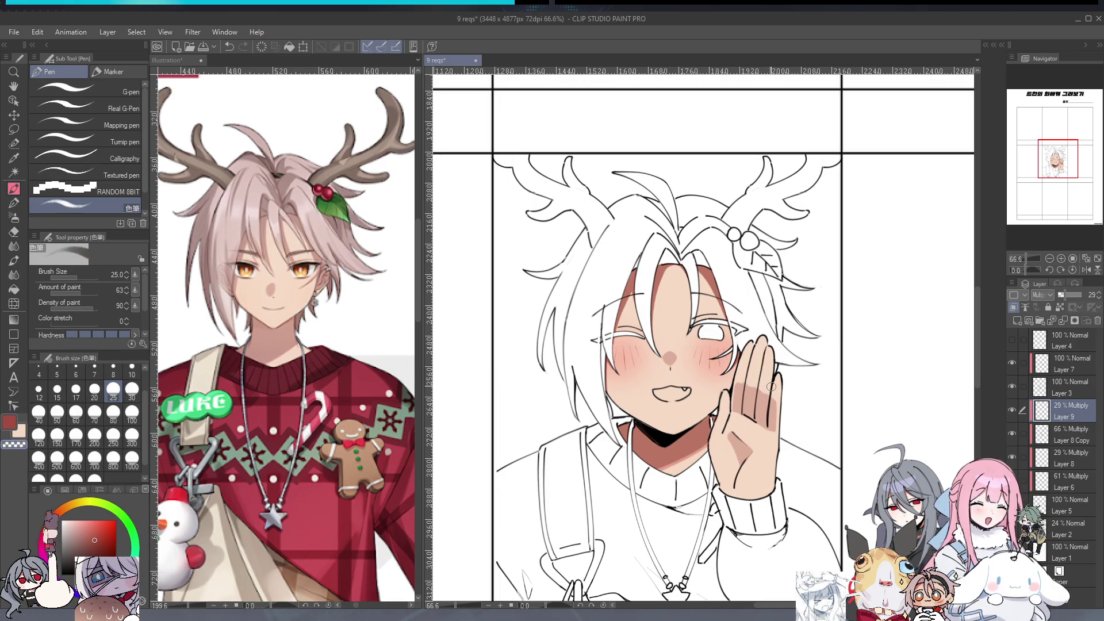
Lasso the finger shadows, cut and paste them onto their own layer, and set that layer's opacity to 15%
key(m)
drag(786, 441, 781, 446)
click(780, 464)
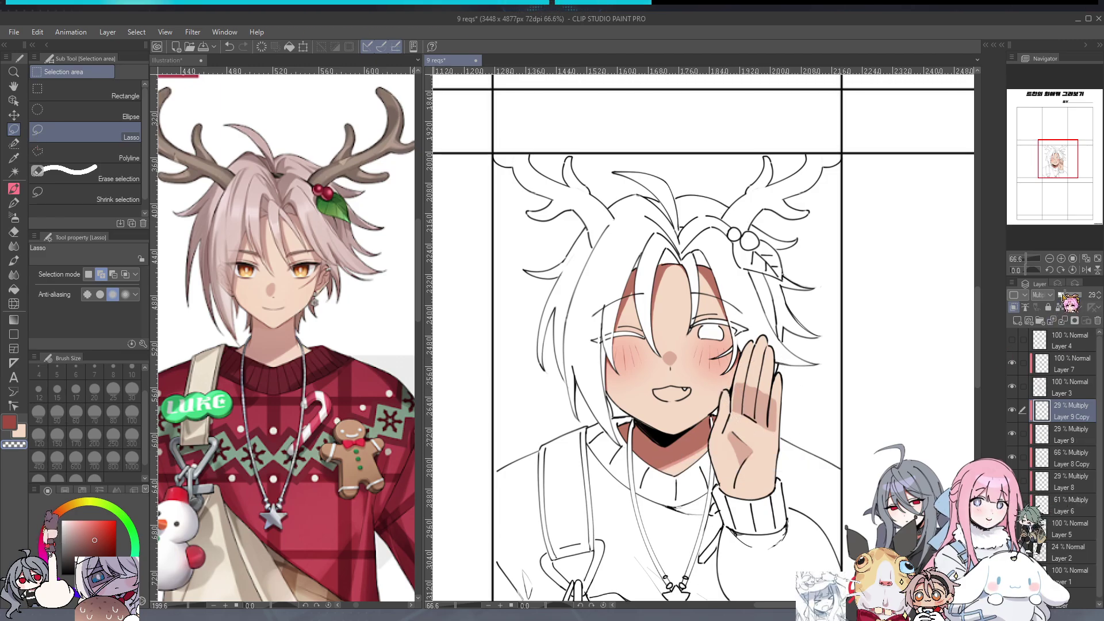
drag(1065, 295, 1061, 295)
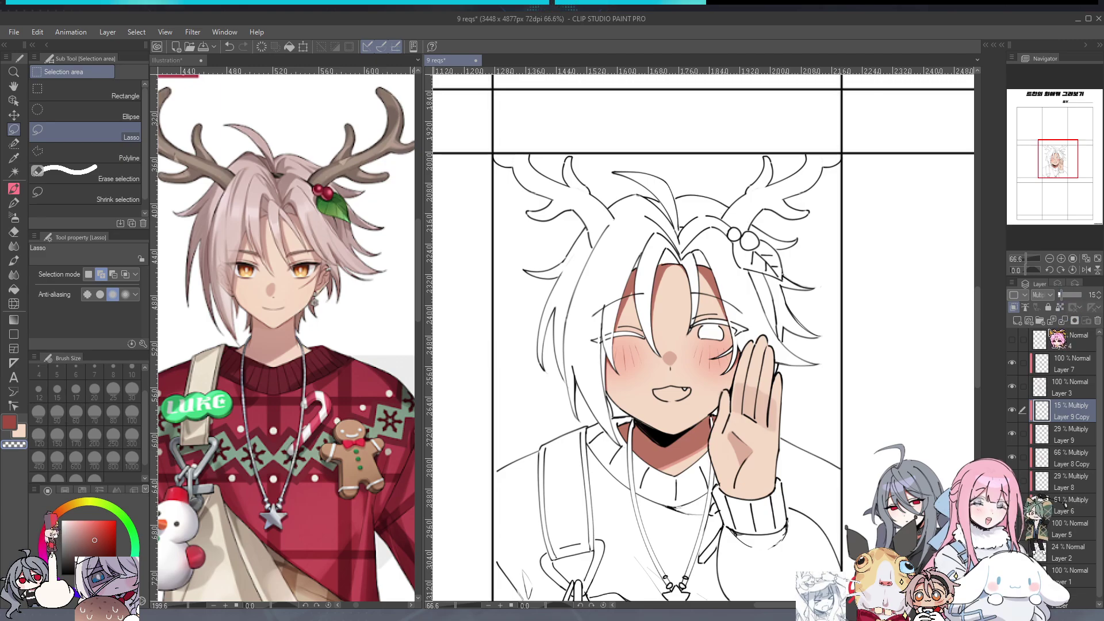
Group the skin layers from Layer 9 Copy down to Layer 5 in a new folder and collapse it
click(1039, 320)
click(1054, 432)
drag(1037, 452, 1029, 543)
click(1049, 432)
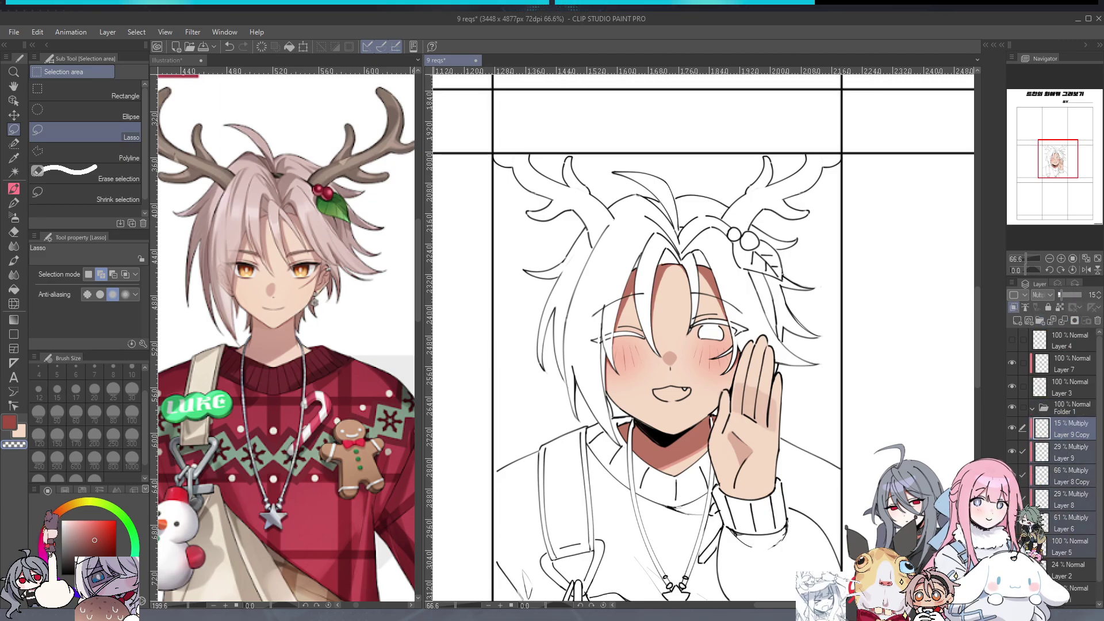
drag(1048, 453, 1053, 410)
click(1034, 408)
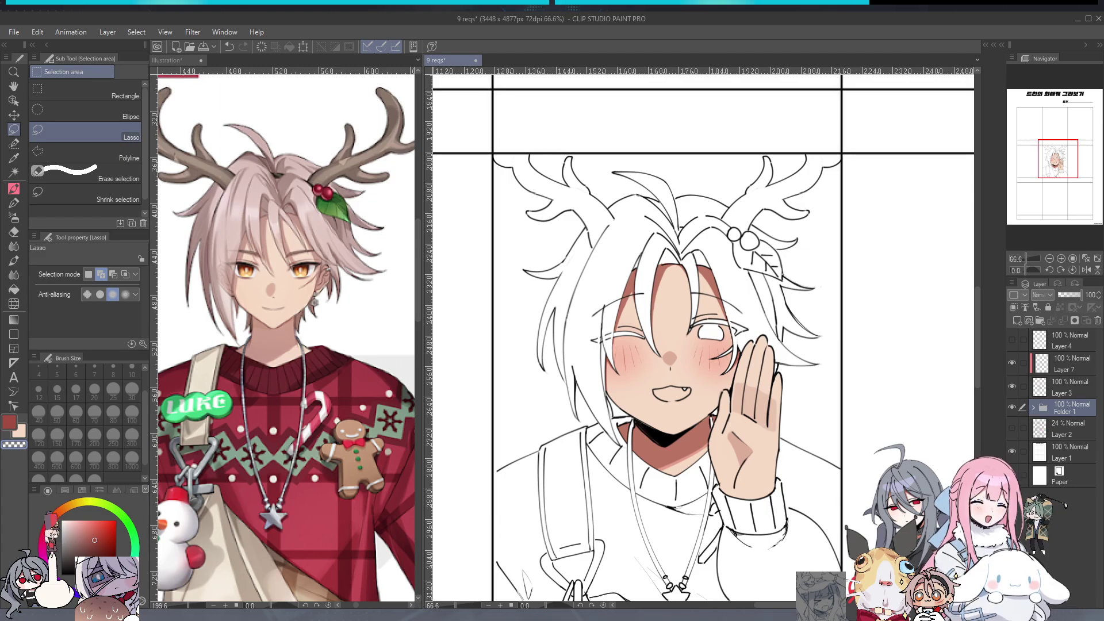
click(458, 614)
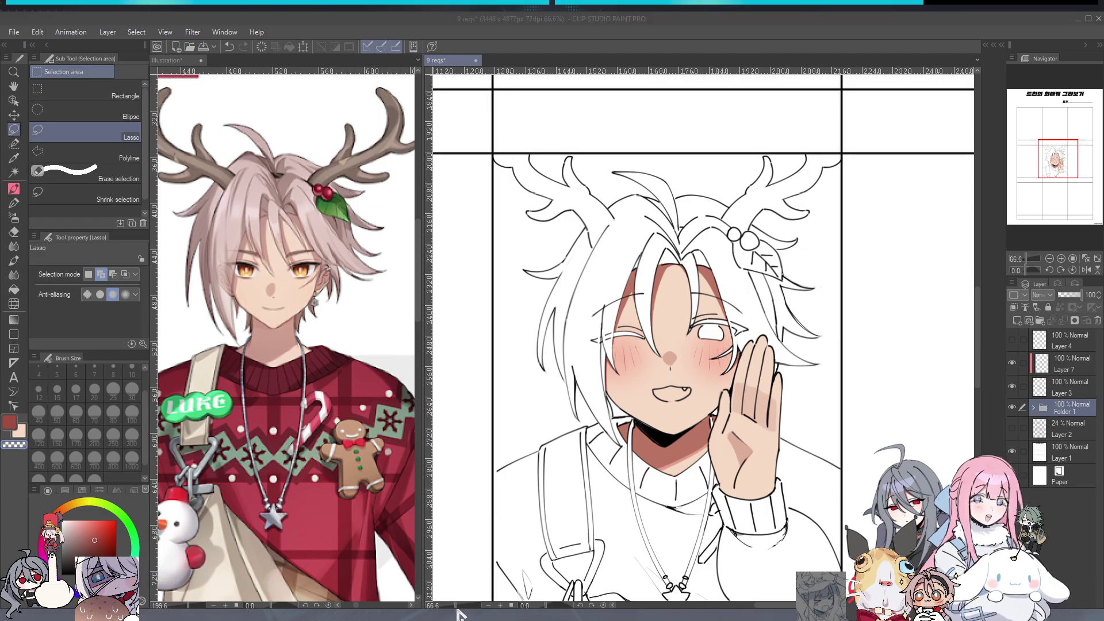
Expand Folder 1 with the skin layers and select Layer 8 Copy inside it
scroll(846, 360, down, 5)
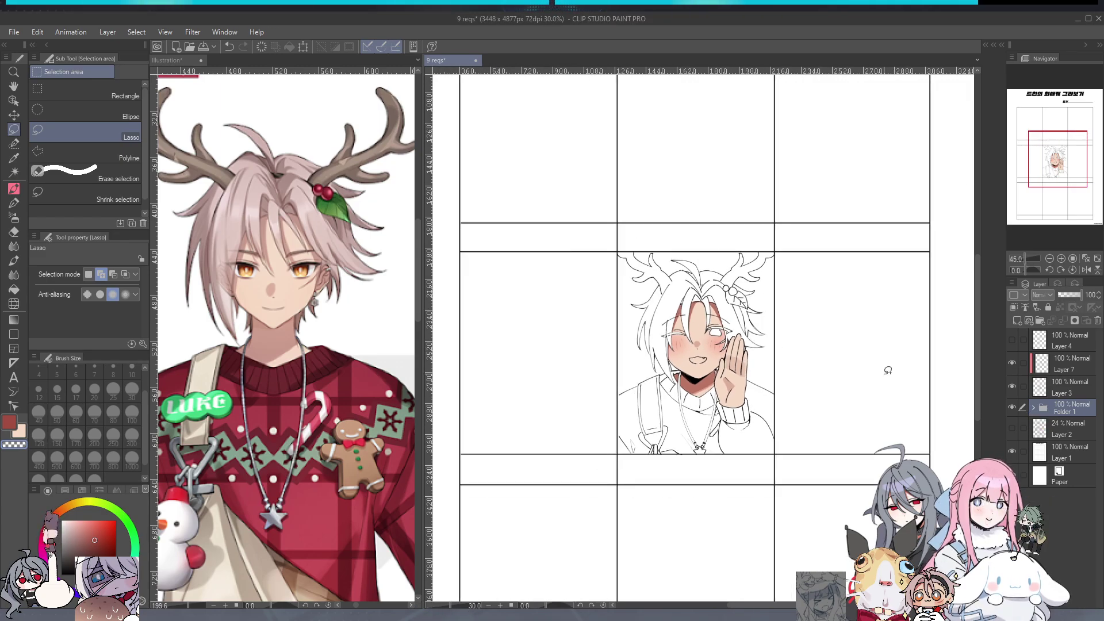
click(1032, 408)
scroll(825, 404, up, 5)
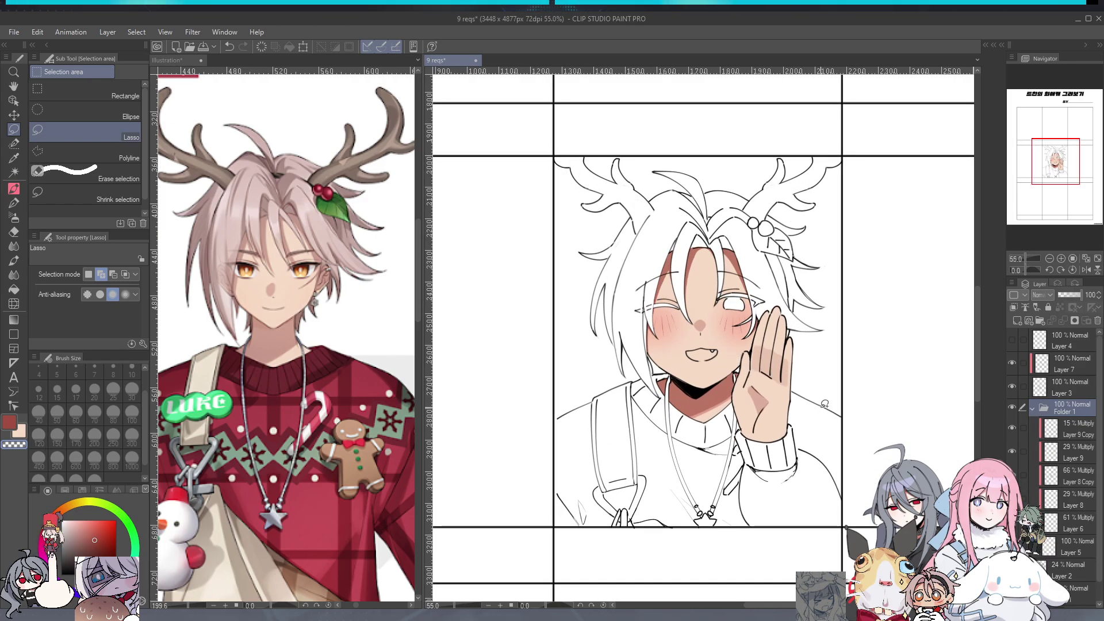
click(1073, 476)
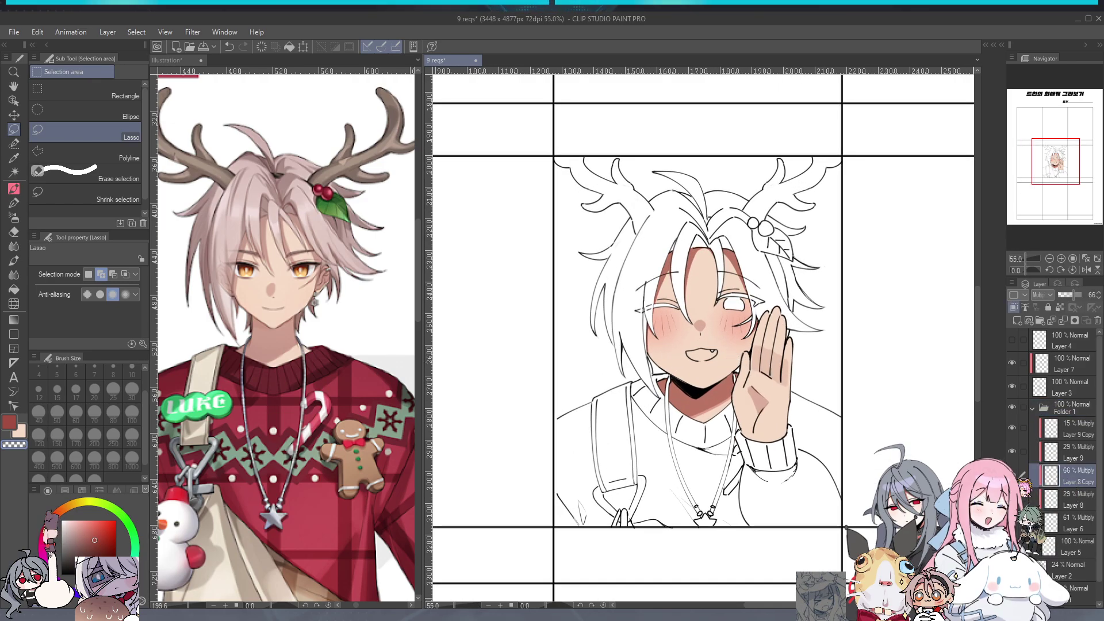
scroll(799, 368, up, 1)
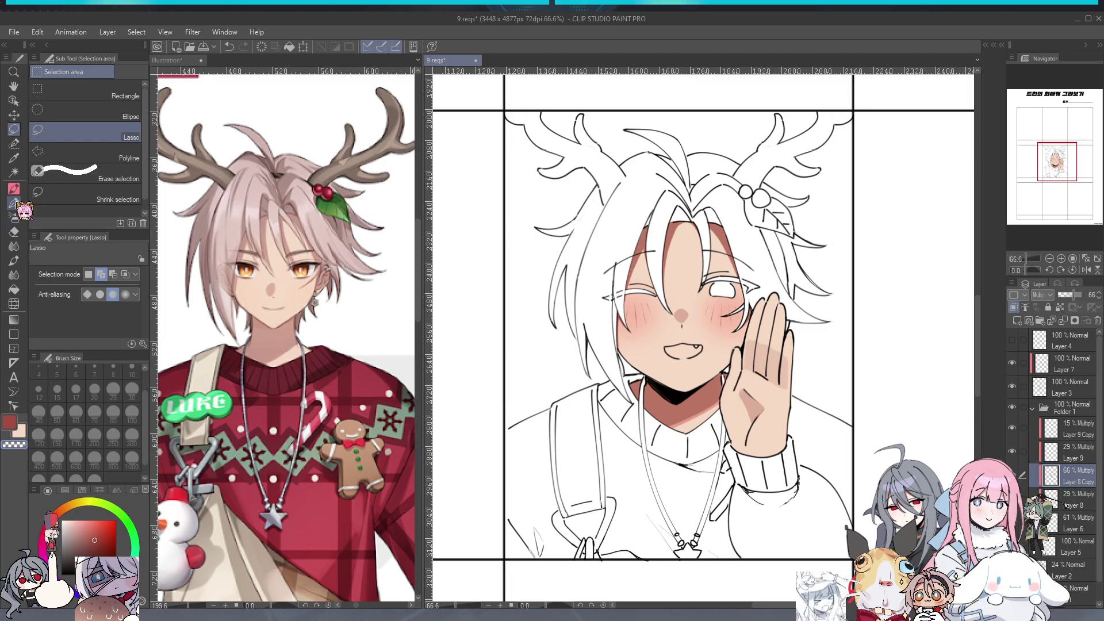
Touch up the skin shadows on Layer 8 Copy with the pen at size 25, undoing the first stroke at the wrist
click(14, 189)
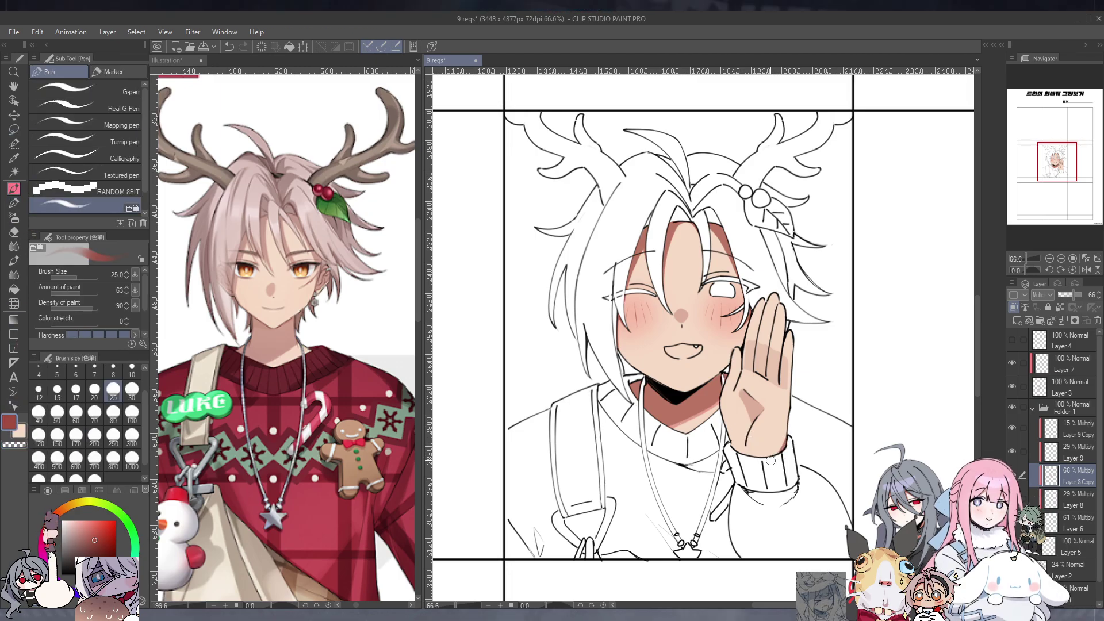
mouse_move(781, 452)
mouse_down()
mouse_move(795, 415)
mouse_move(775, 461)
mouse_up()
key(ctrl+z)
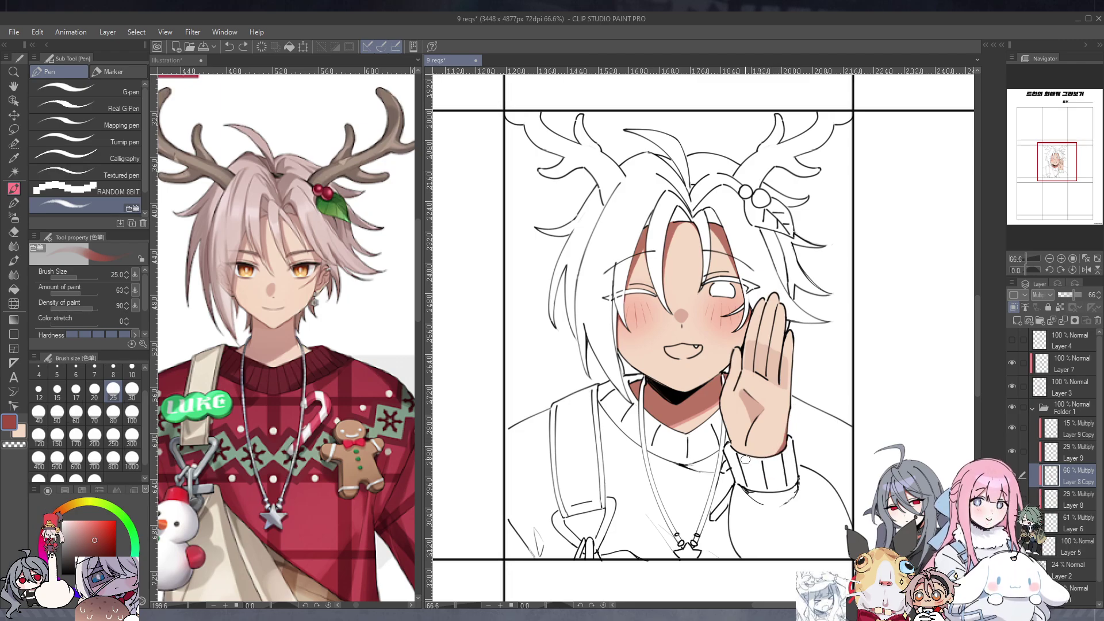
click(467, 609)
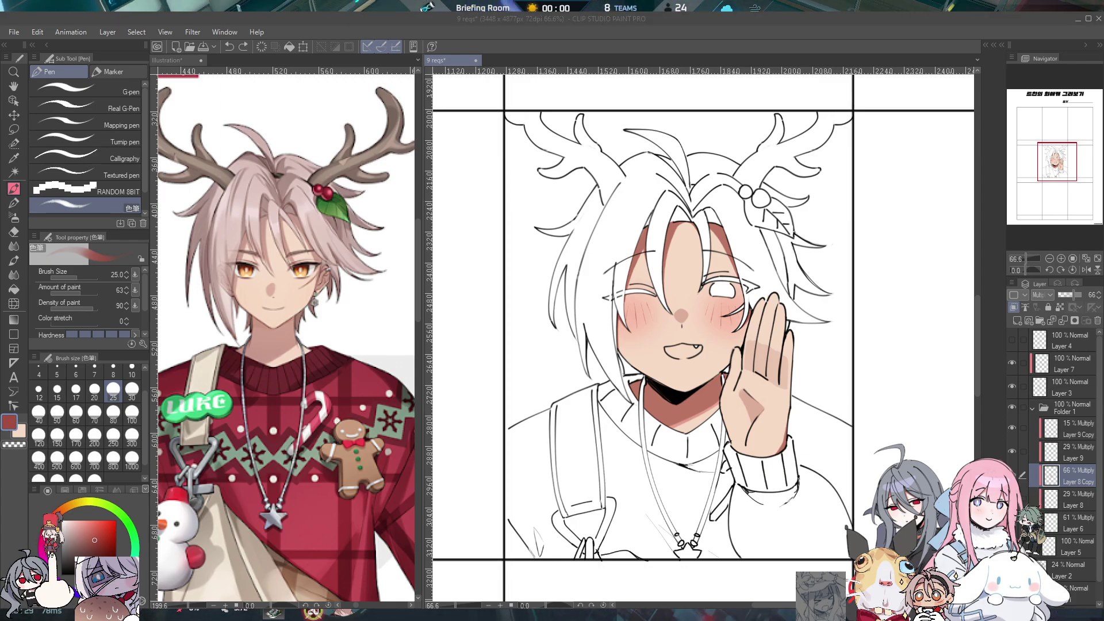
mouse_move(820, 352)
mouse_down()
mouse_move(774, 352)
mouse_move(803, 352)
mouse_up()
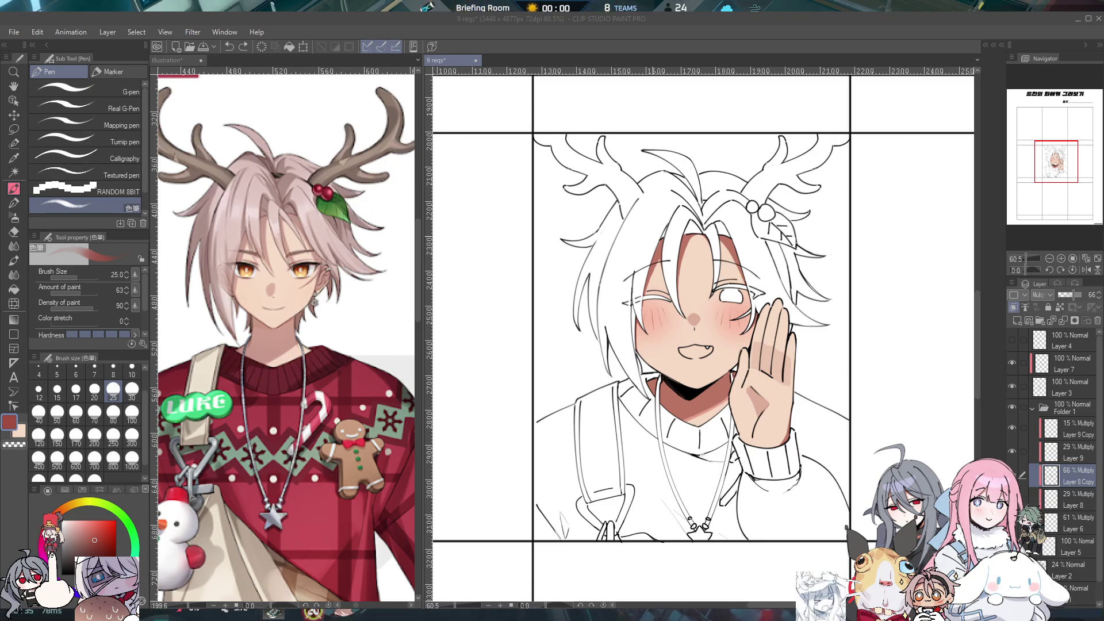
click(635, 279)
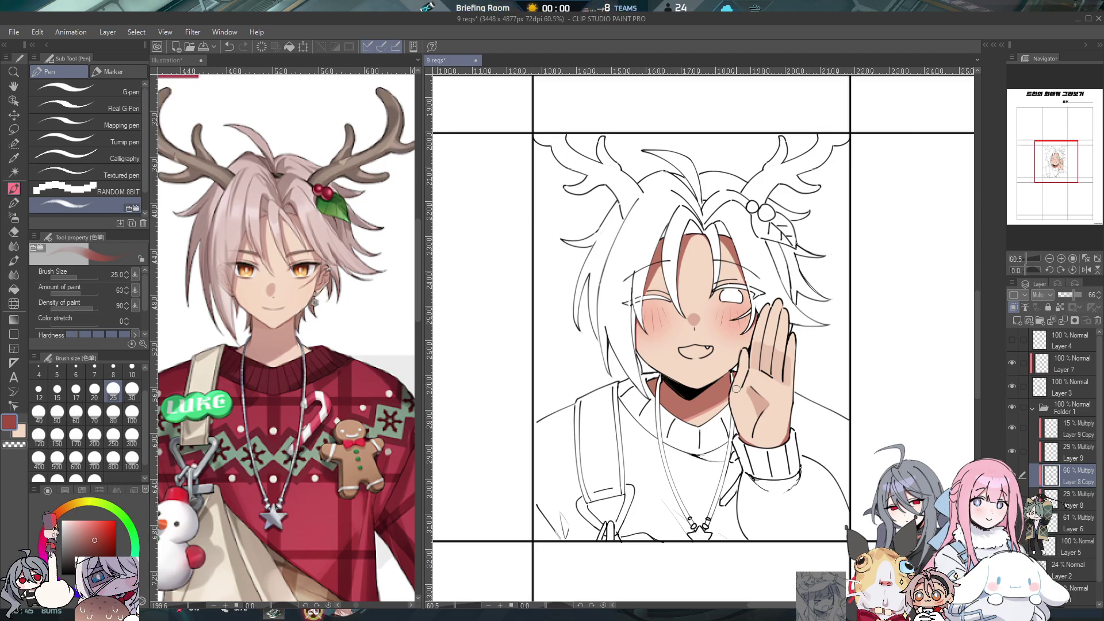
Create a new layer above Layer 9 Copy and paint the inside of the open mouth red at brush size 17
scroll(769, 315, down, 4)
scroll(769, 315, up, 2)
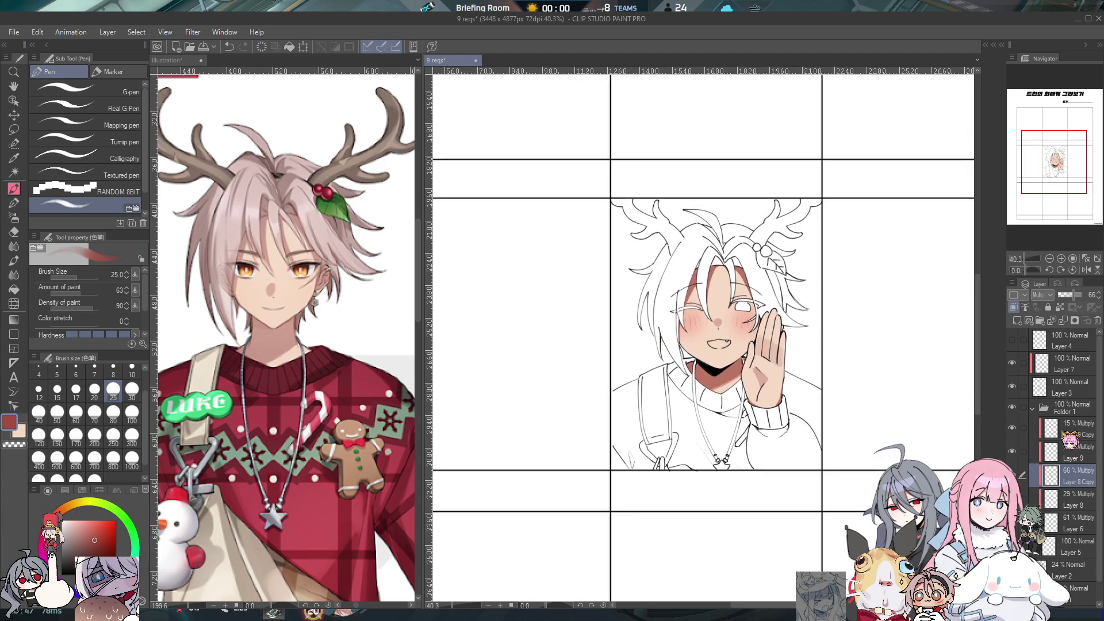
key(ctrl+shift+n)
scroll(755, 296, up, 2)
scroll(755, 295, up, 1)
key(bracketleft)
key(bracketleft)
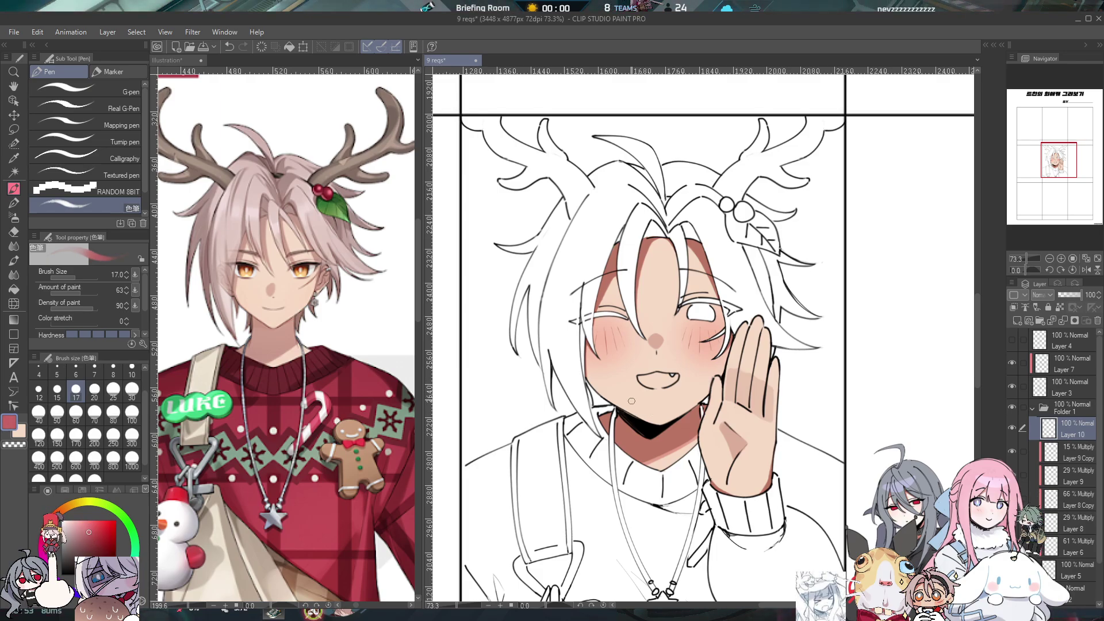
drag(643, 380, 662, 375)
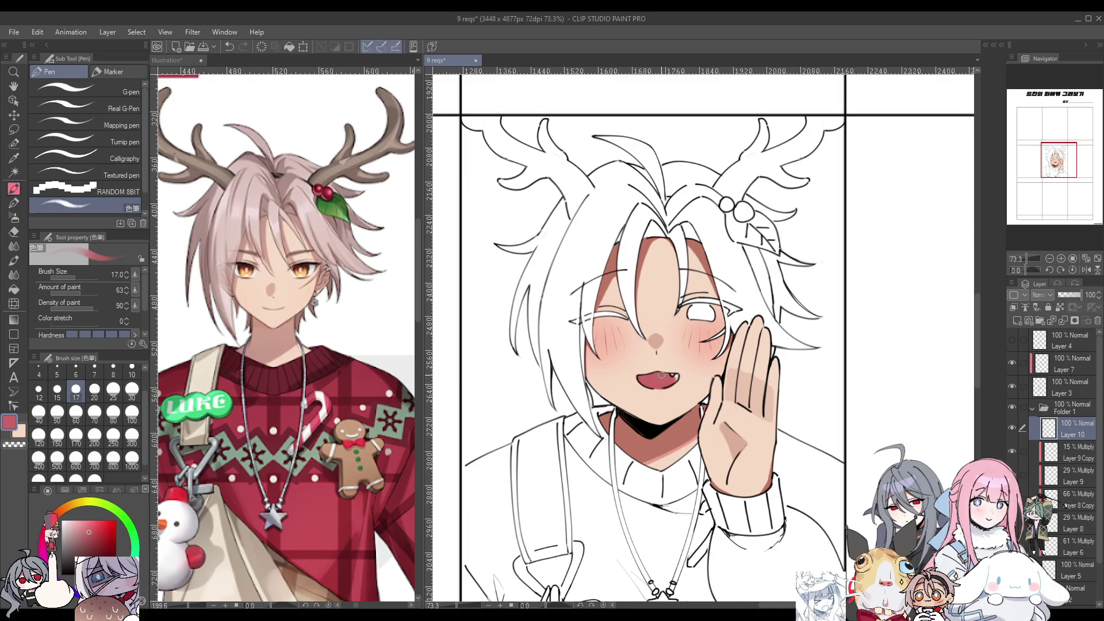
Switch to Eternal Return and collect the highlighted materials from the boxes near the Fire Station's fire truck
click(1079, 19)
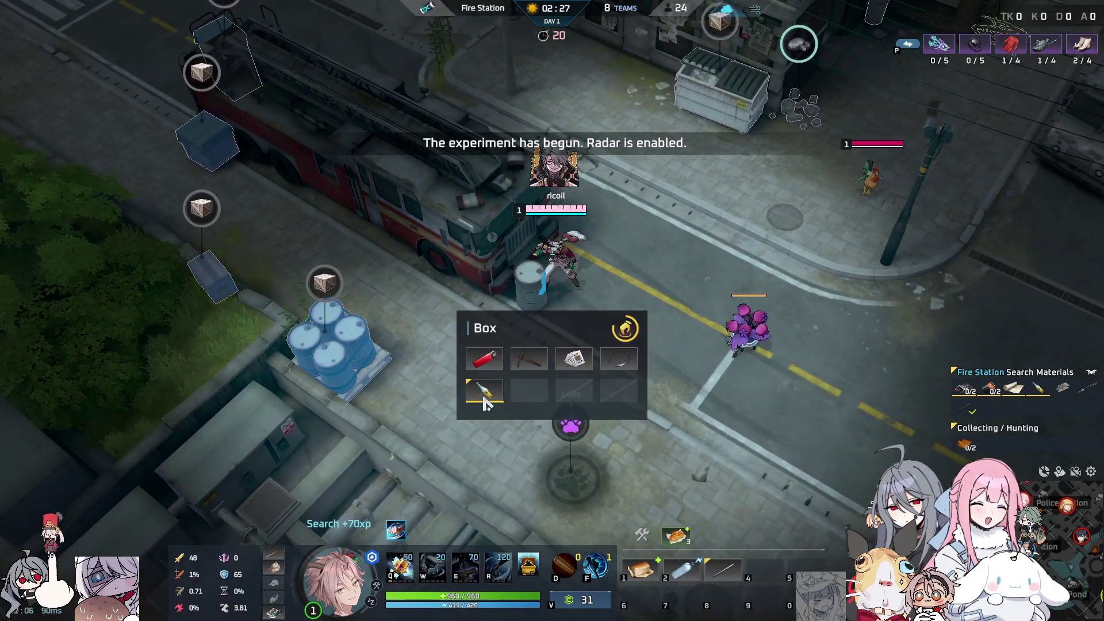
click(484, 392)
right_click(375, 327)
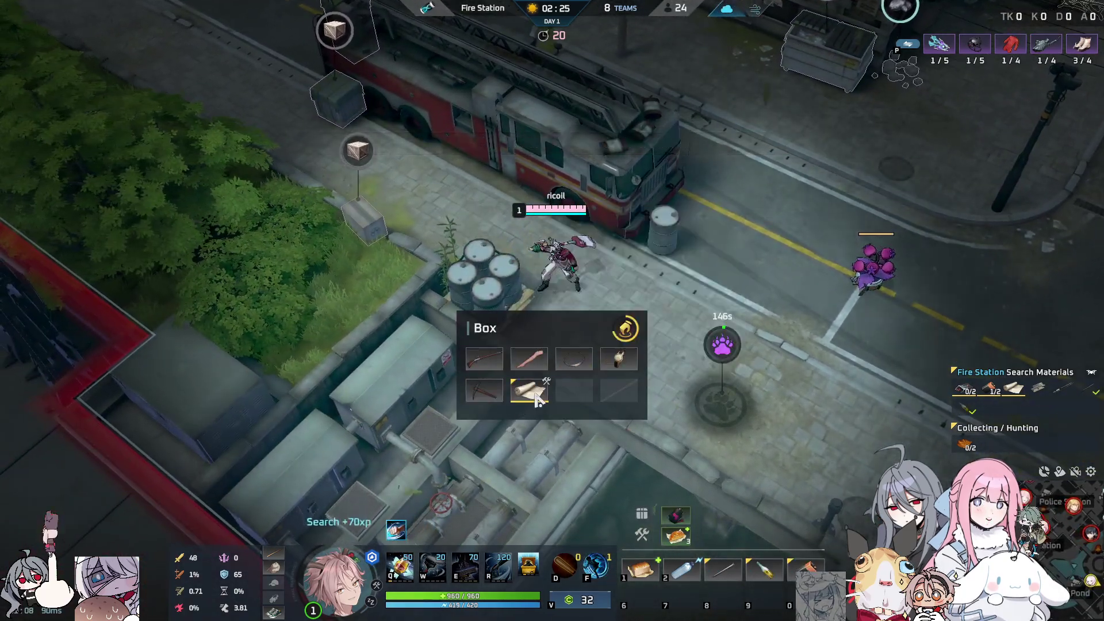
click(535, 397)
right_click(413, 246)
right_click(443, 266)
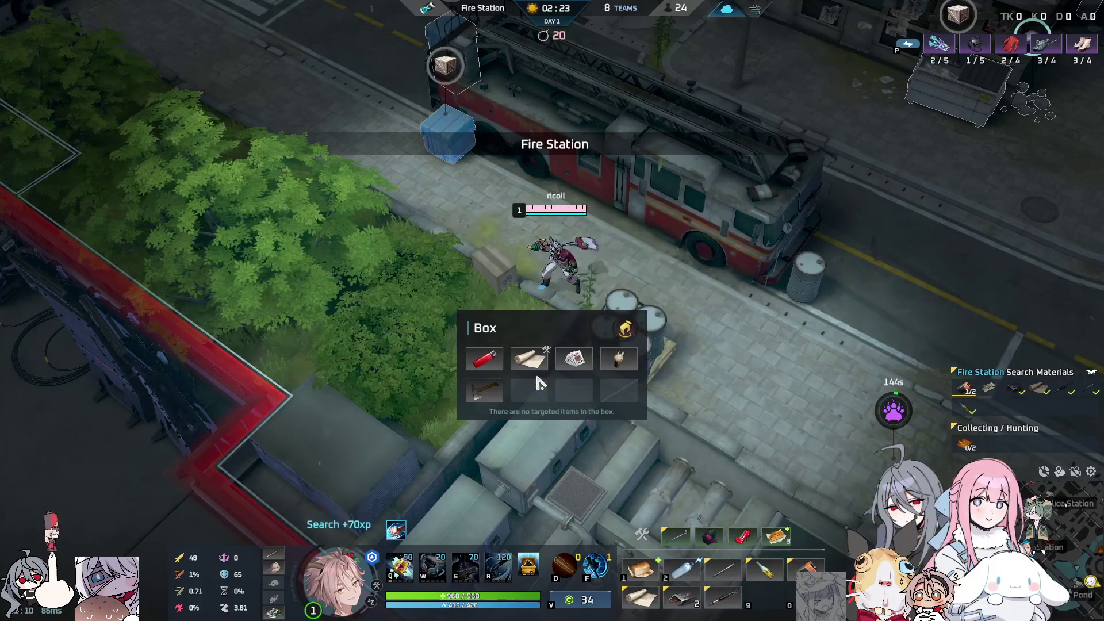
right_click(454, 141)
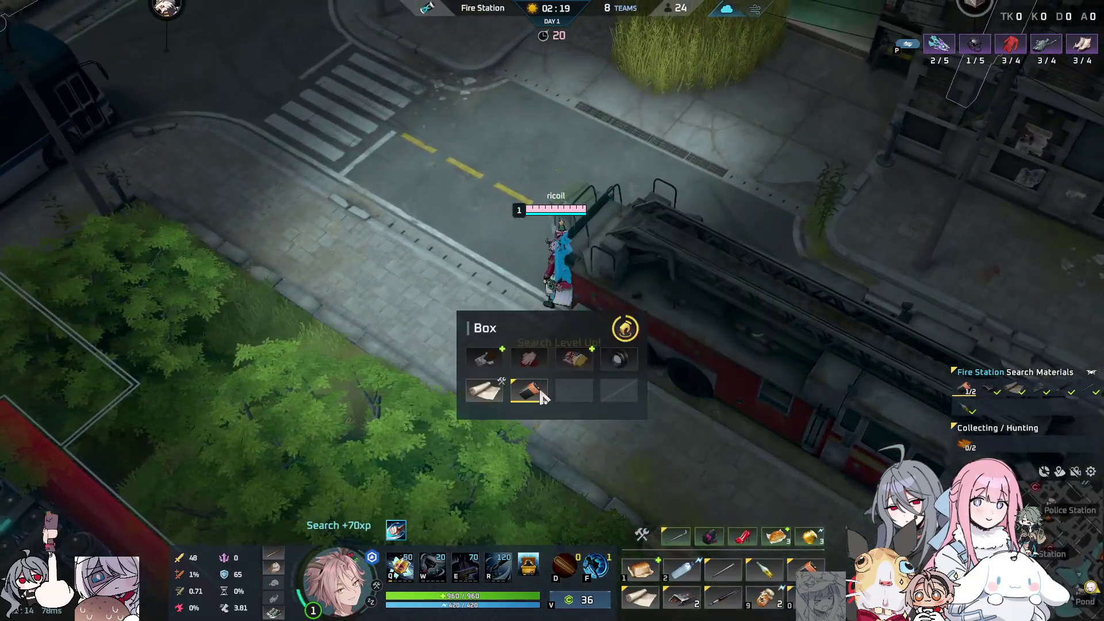
Use the item in inventory slot 2 and move the character past the crossing and the parked car to School
right_click(386, 158)
right_click(324, 159)
right_click(337, 156)
key(2)
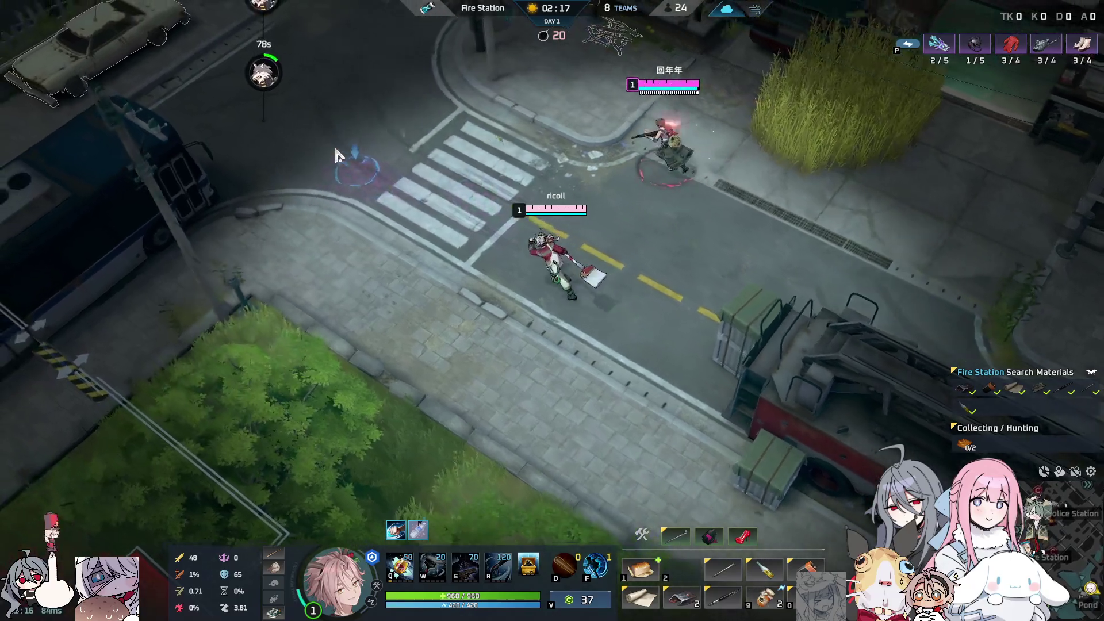
key(m)
right_click(299, 219)
key(m)
right_click(345, 153)
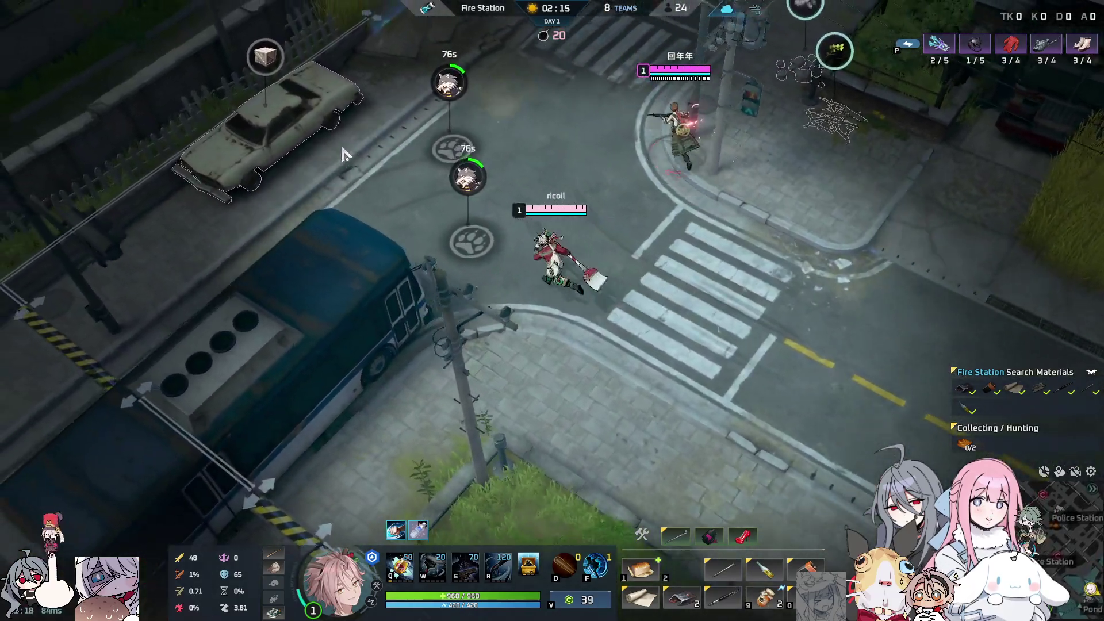
right_click(490, 111)
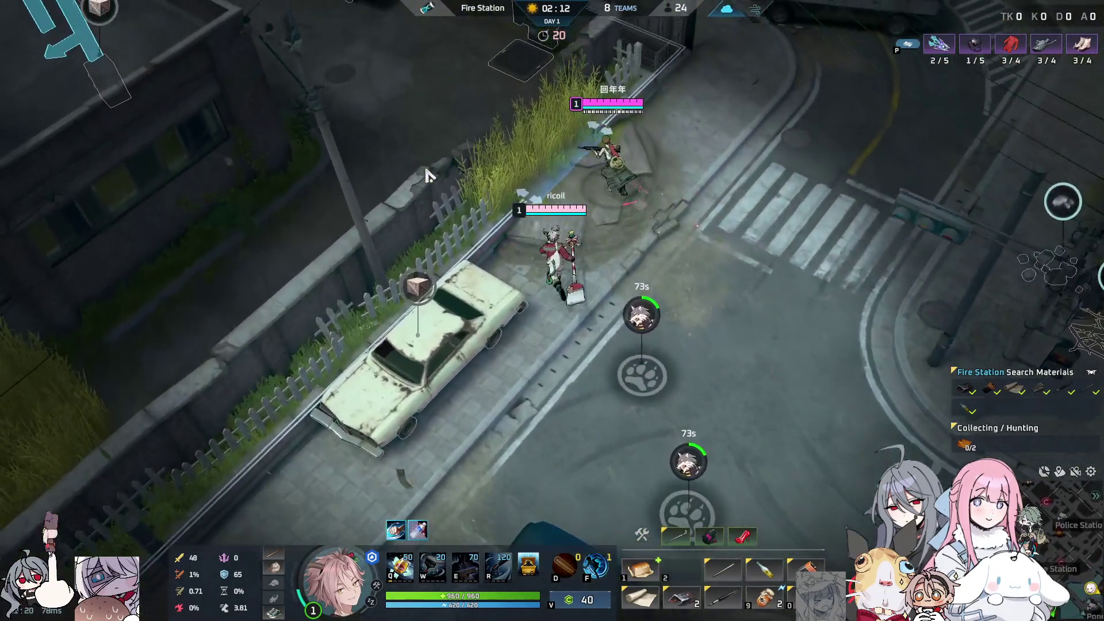
right_click(367, 246)
right_click(451, 111)
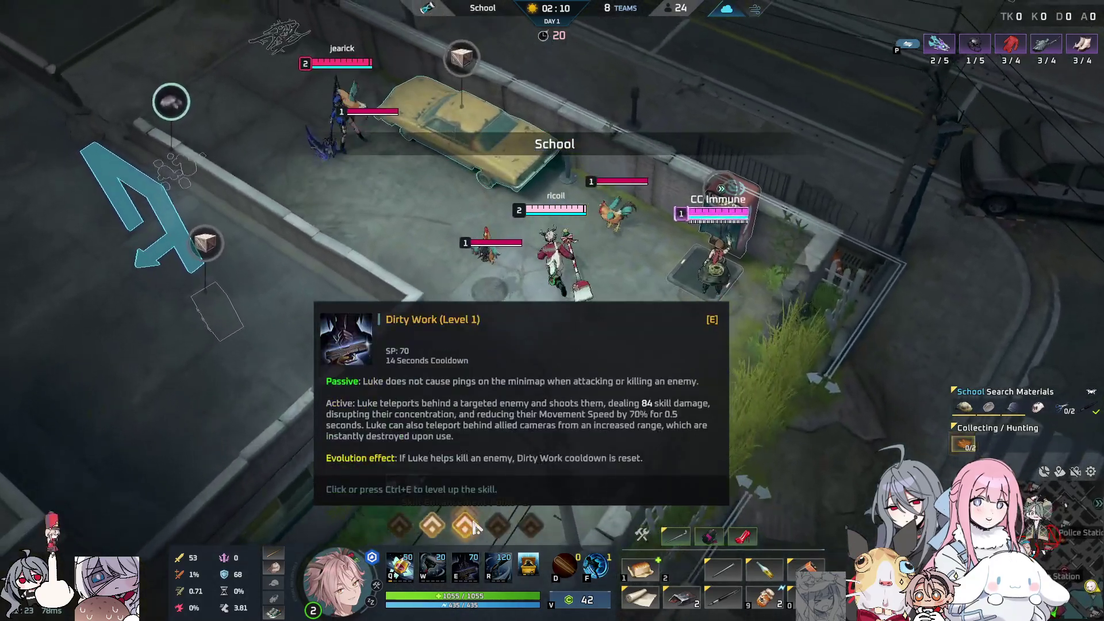
Level up the Dirty Work skill and take the two highlighted materials from the School box
click(465, 525)
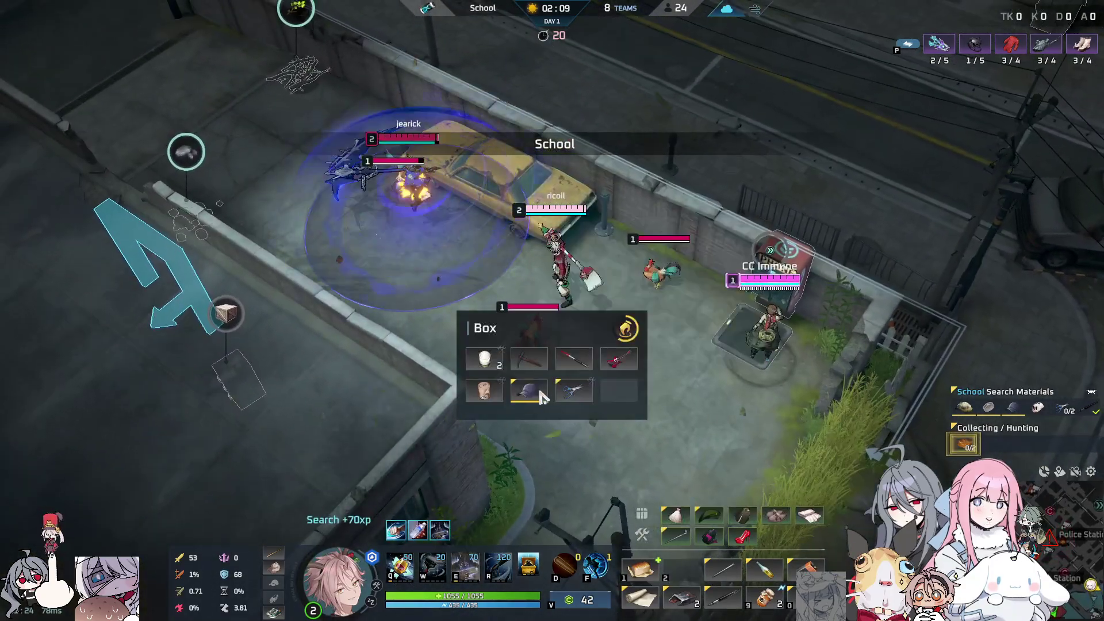
click(535, 392)
click(574, 391)
Attack the chicken near the phone booth with Dirty Work and search its corpse
right_click(660, 306)
key(e)
right_click(355, 357)
key(w)
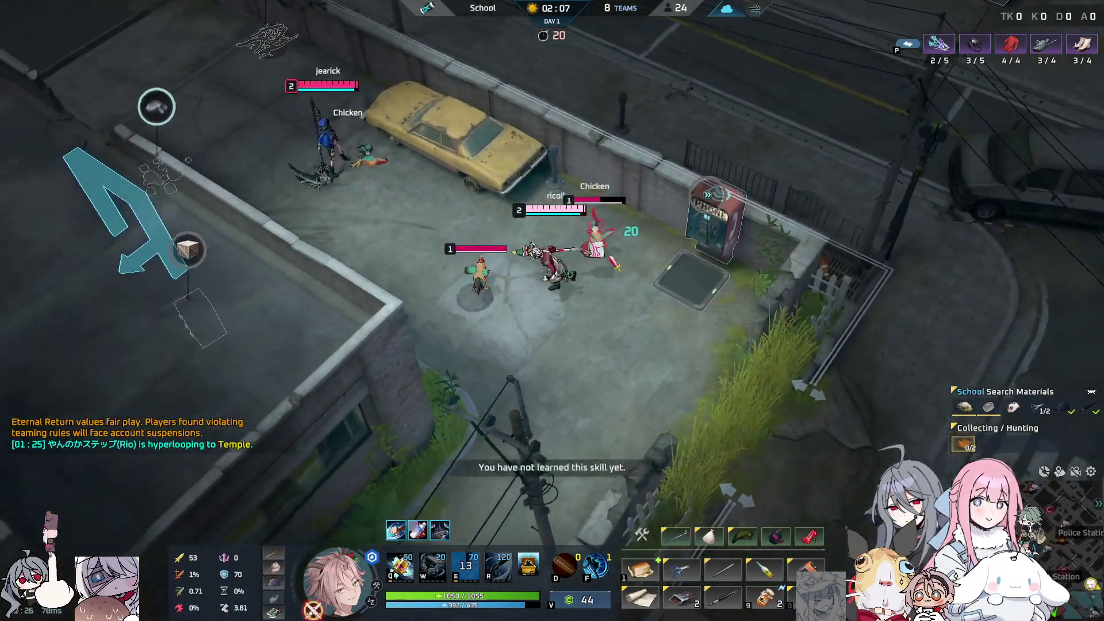
right_click(587, 271)
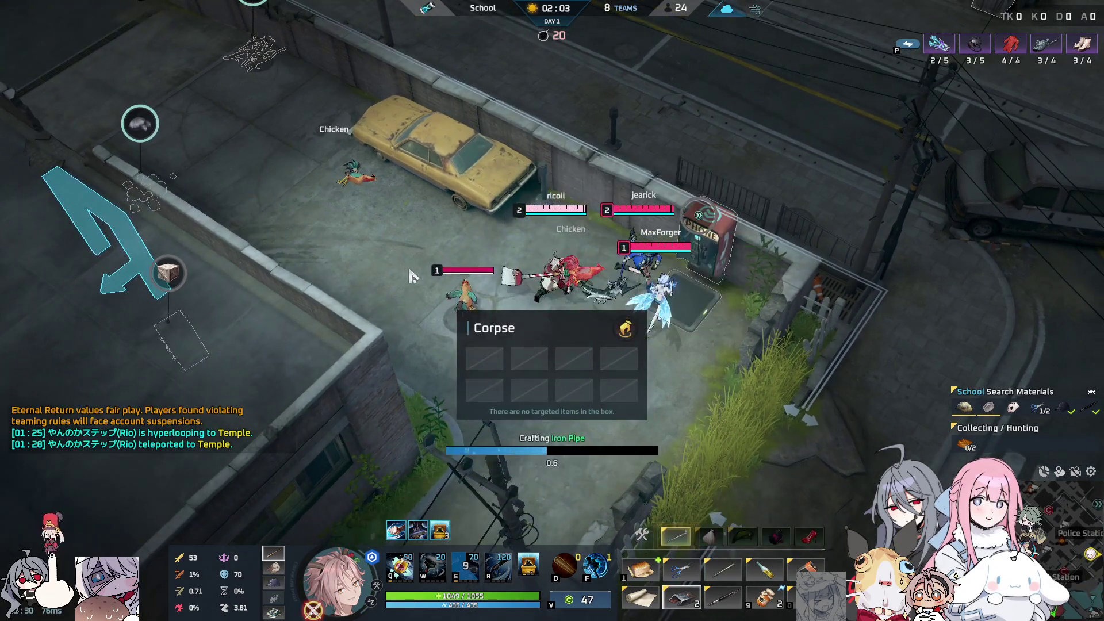
Hunt the next chicken with Clean Sweep and take the highlighted material from its corpse
right_click(431, 276)
key(q)
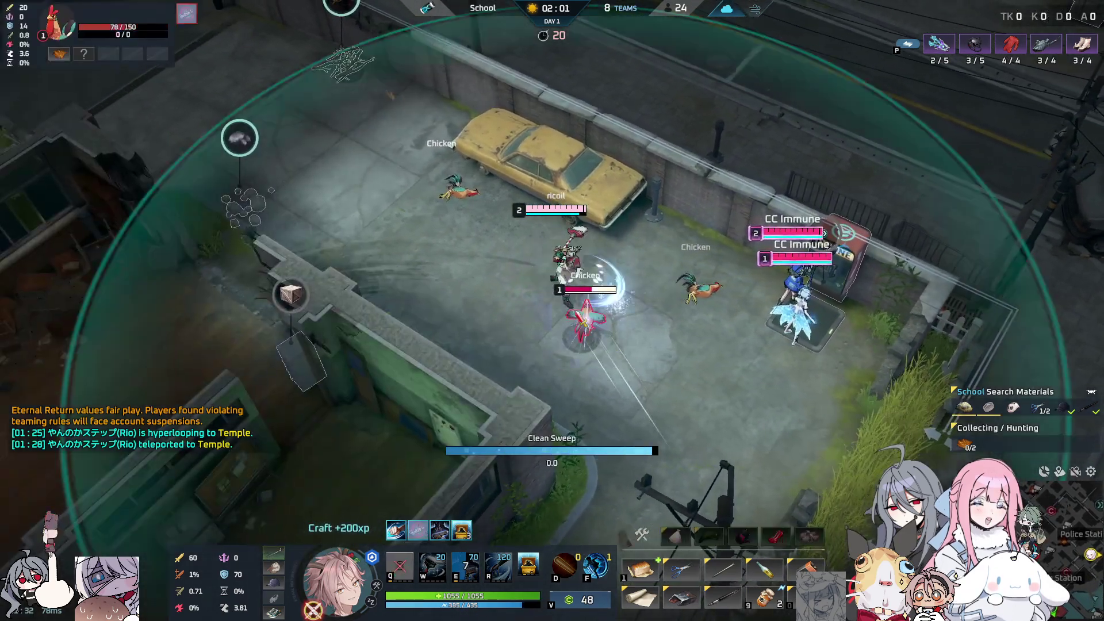
key(q)
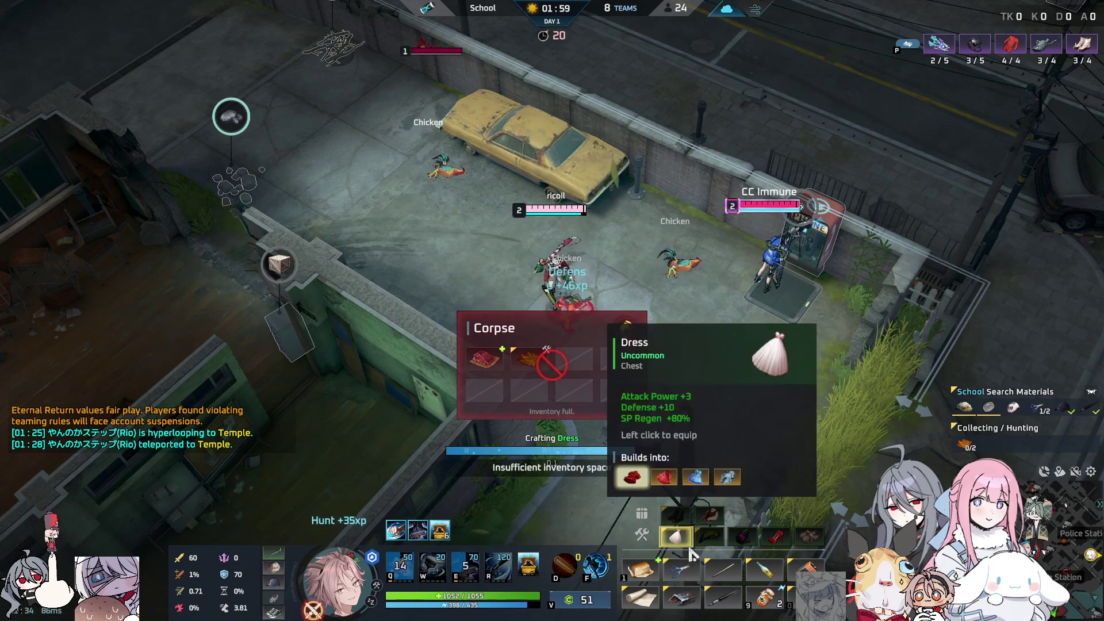
click(529, 360)
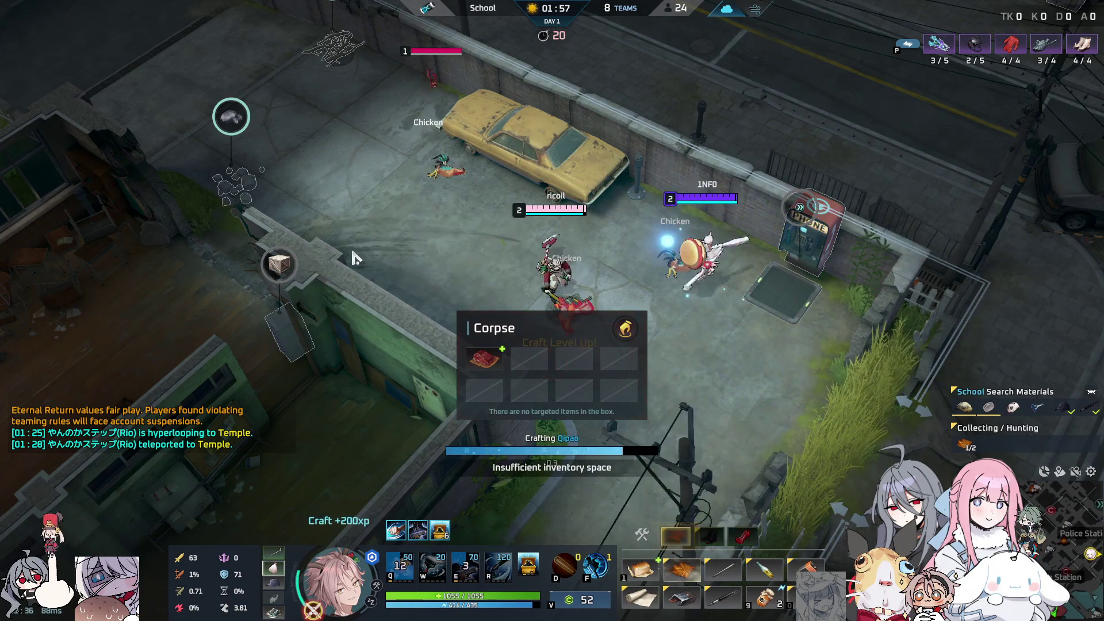
Move to the yellow car, craft the Dragon Dobok and search the car's box
right_click(387, 147)
right_click(414, 144)
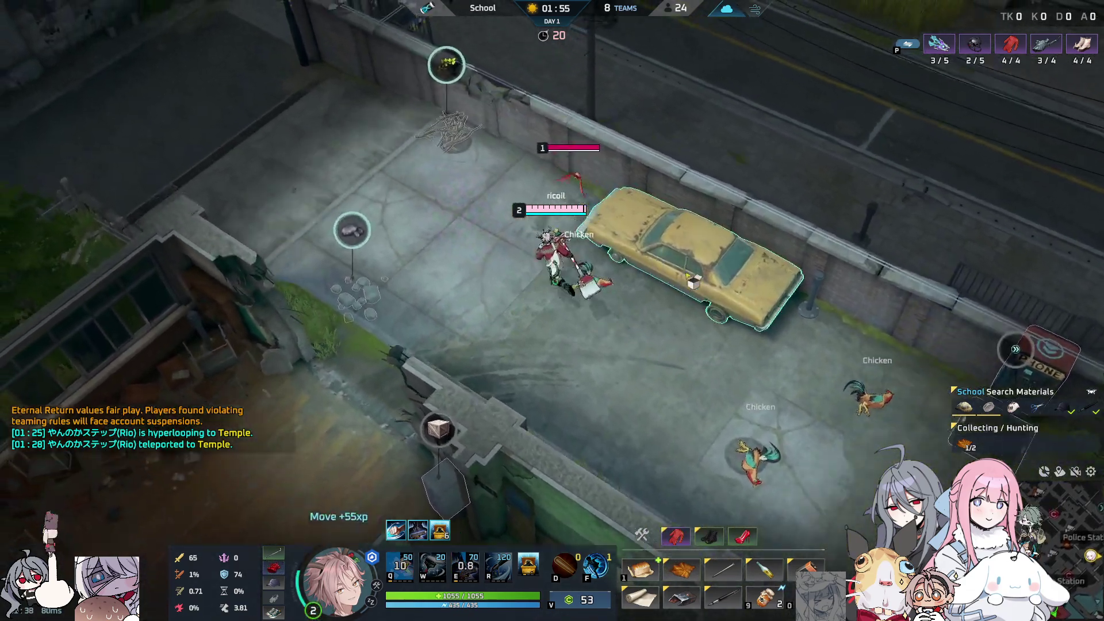
key(grave)
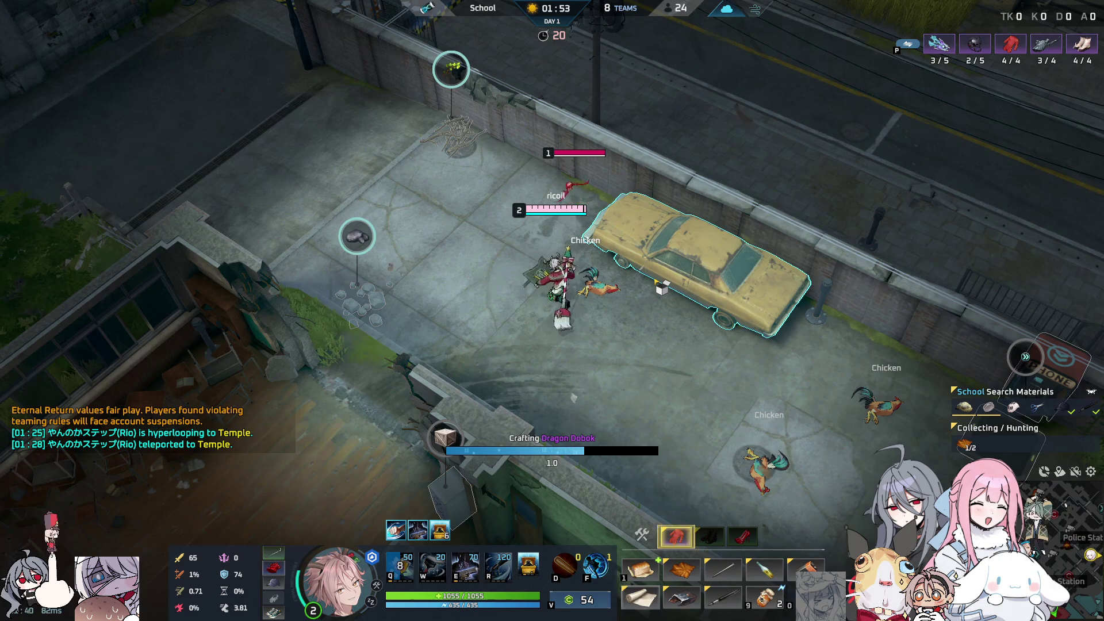
right_click(625, 259)
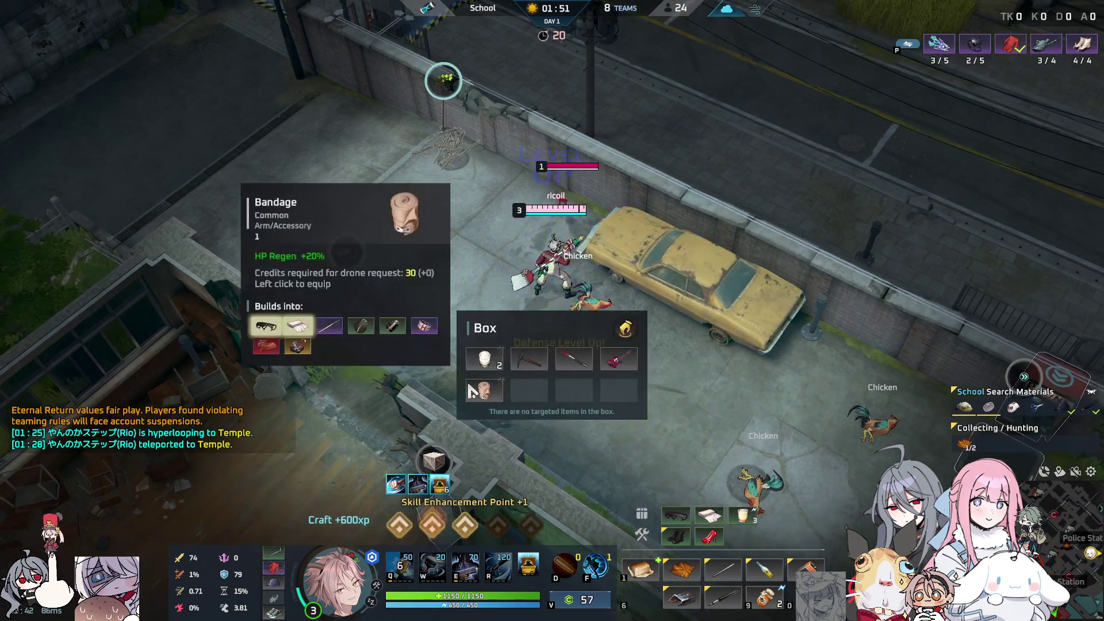
Level up the W skill, kill the bat beside the yellow car with skills, and loot its corpse
click(436, 536)
right_click(488, 176)
key(w)
key(q)
right_click(569, 199)
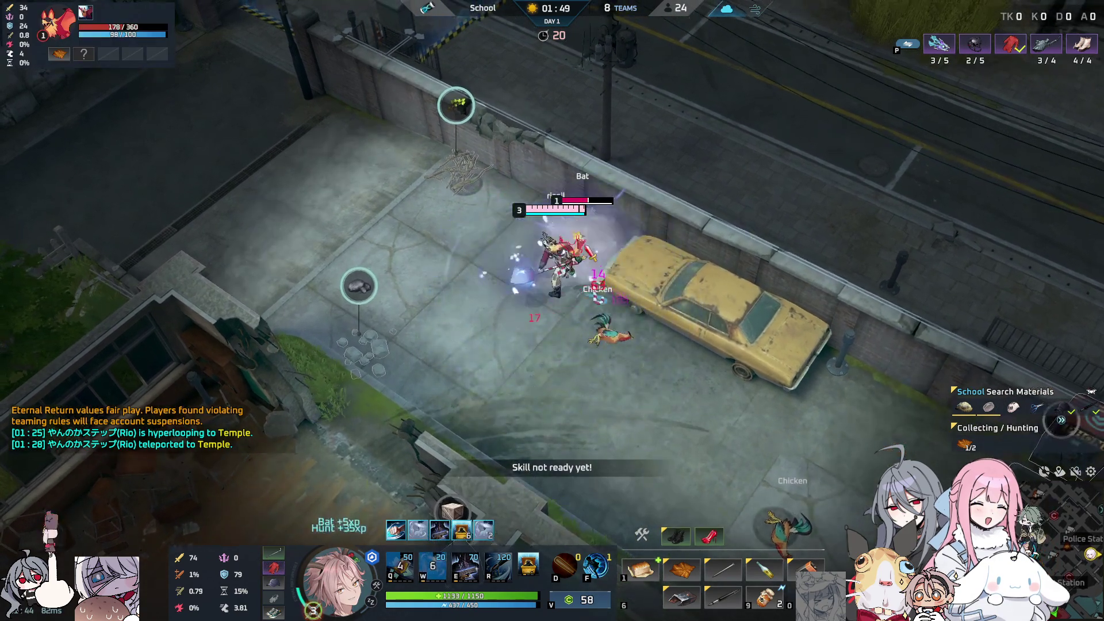
key(e)
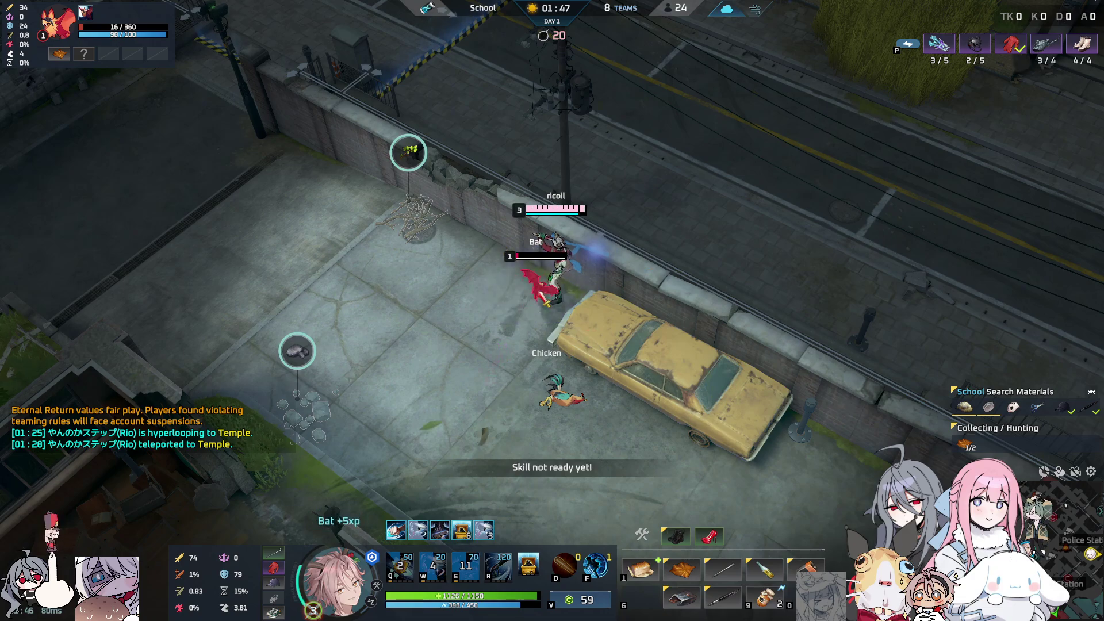
right_click(540, 292)
click(530, 360)
Collect items from the box at the ruined classroom's wall and move the character further into the classroom
right_click(347, 451)
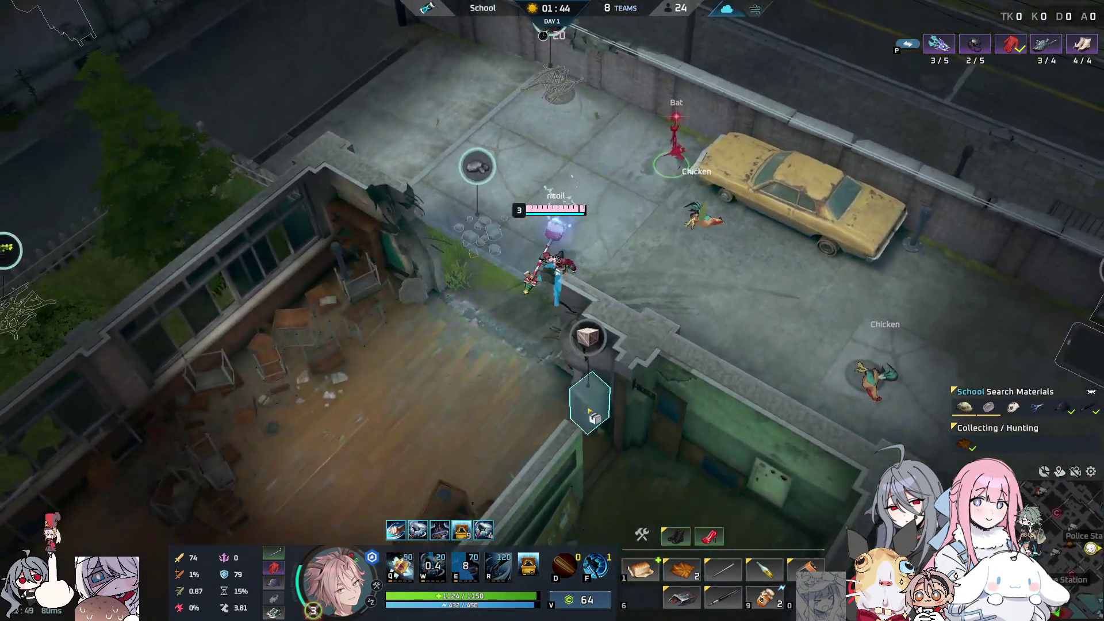
right_click(590, 411)
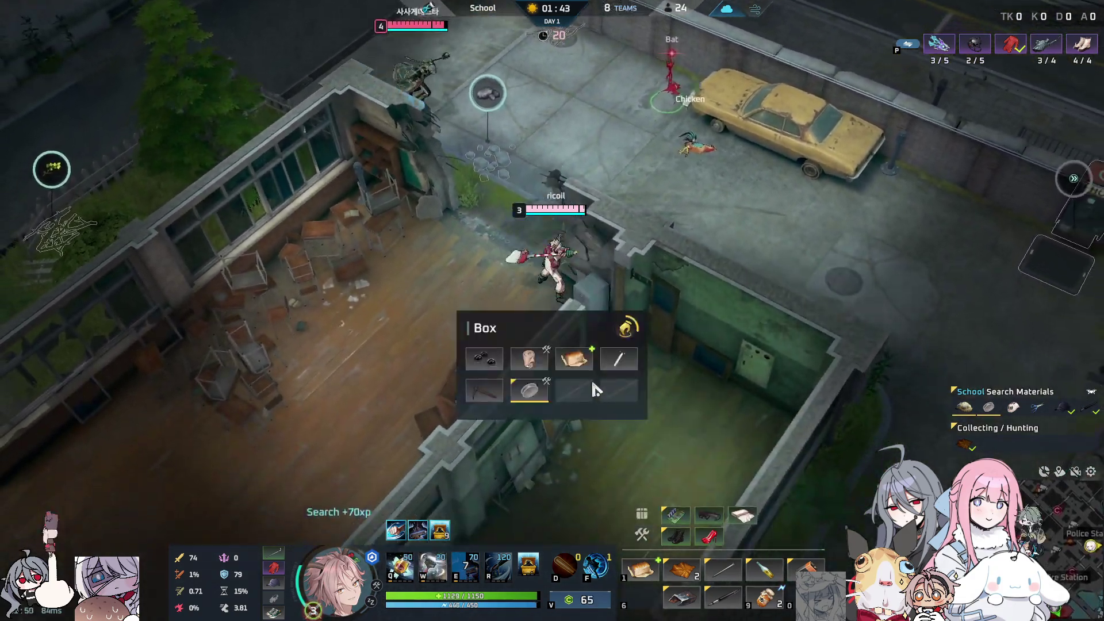
click(589, 367)
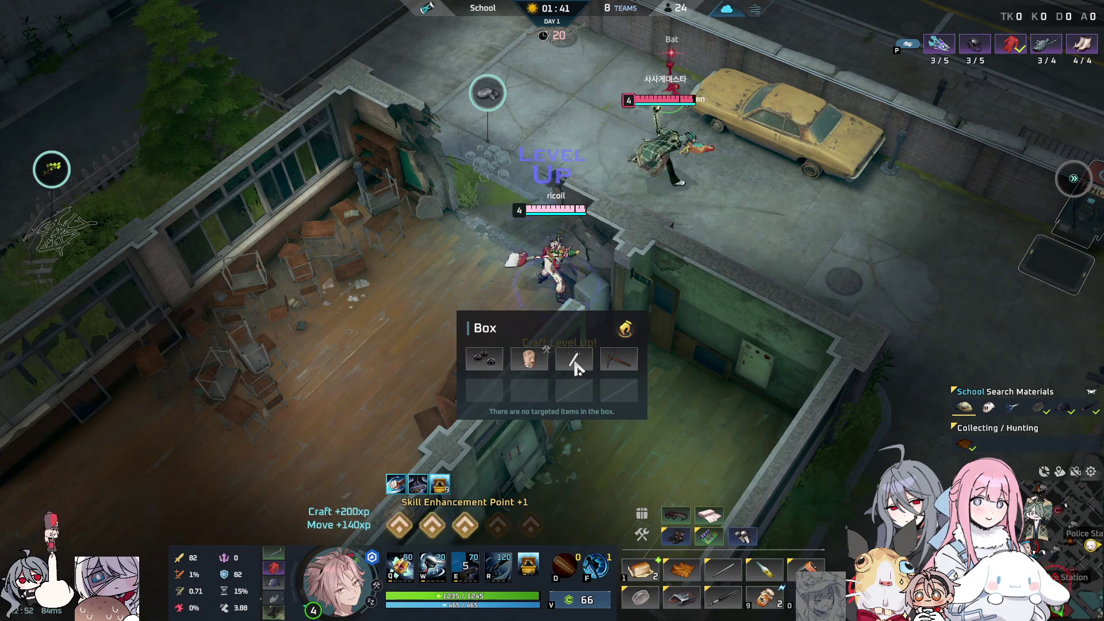
right_click(334, 332)
right_click(417, 386)
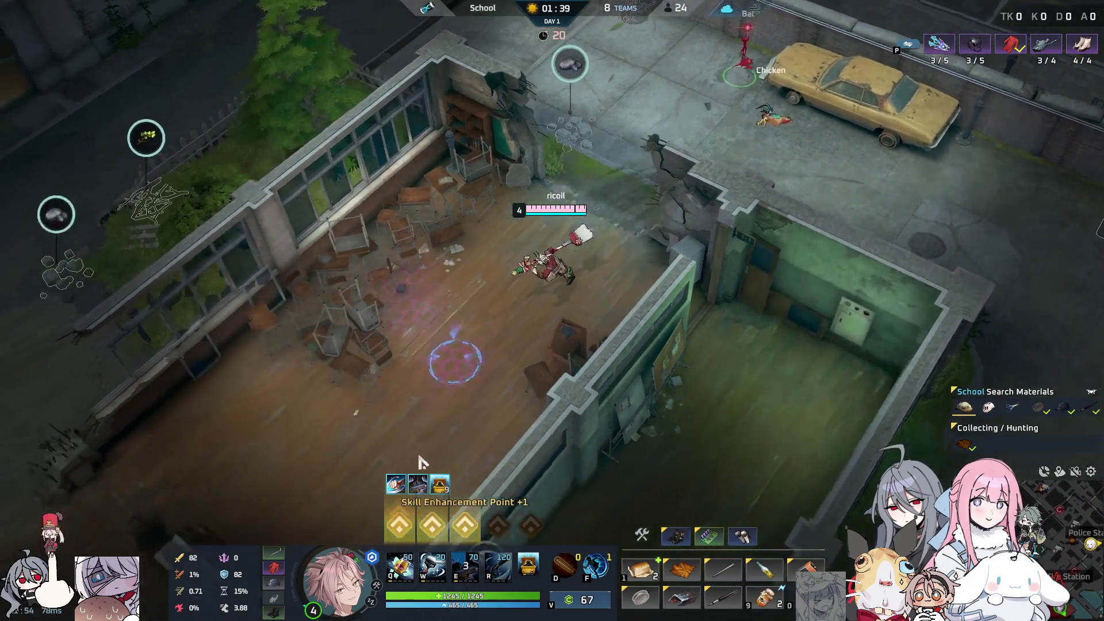
Level up the Q skill and collect the Scissors from the box in the corridor
click(400, 525)
right_click(463, 437)
right_click(610, 449)
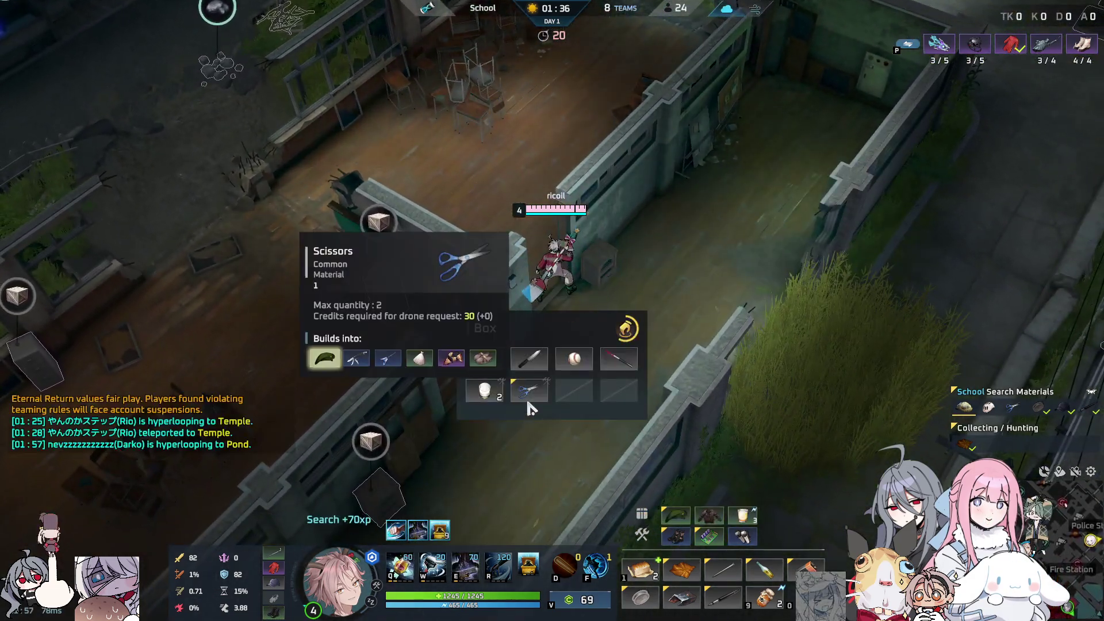
click(528, 396)
Search the filing cabinet beside the classroom's chalkboard and craft the White Rhinos
right_click(461, 394)
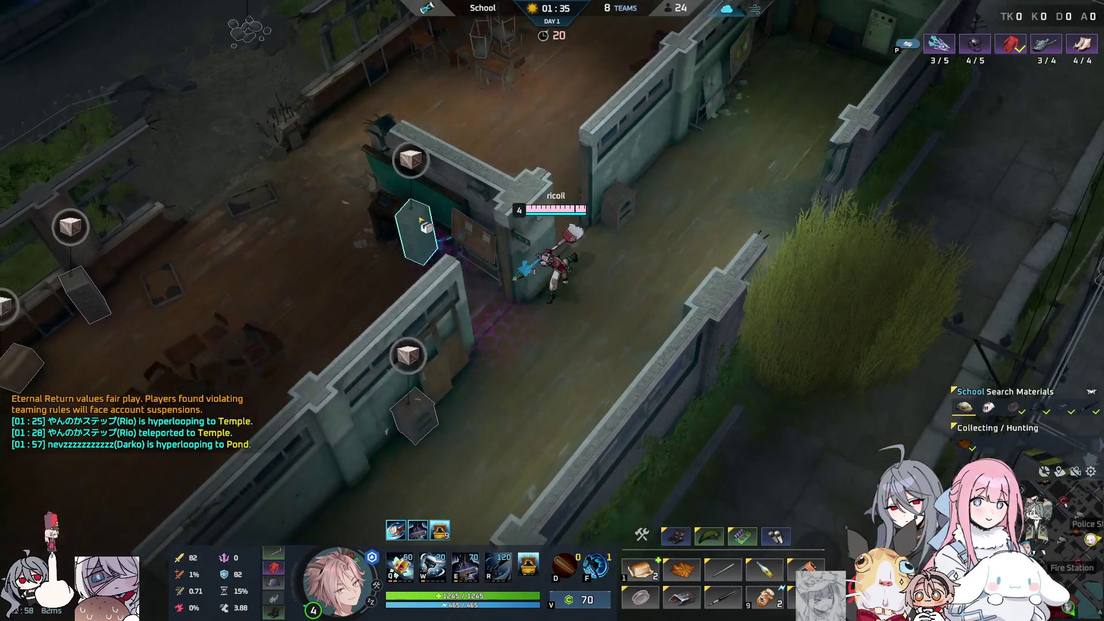
right_click(424, 227)
key(grave)
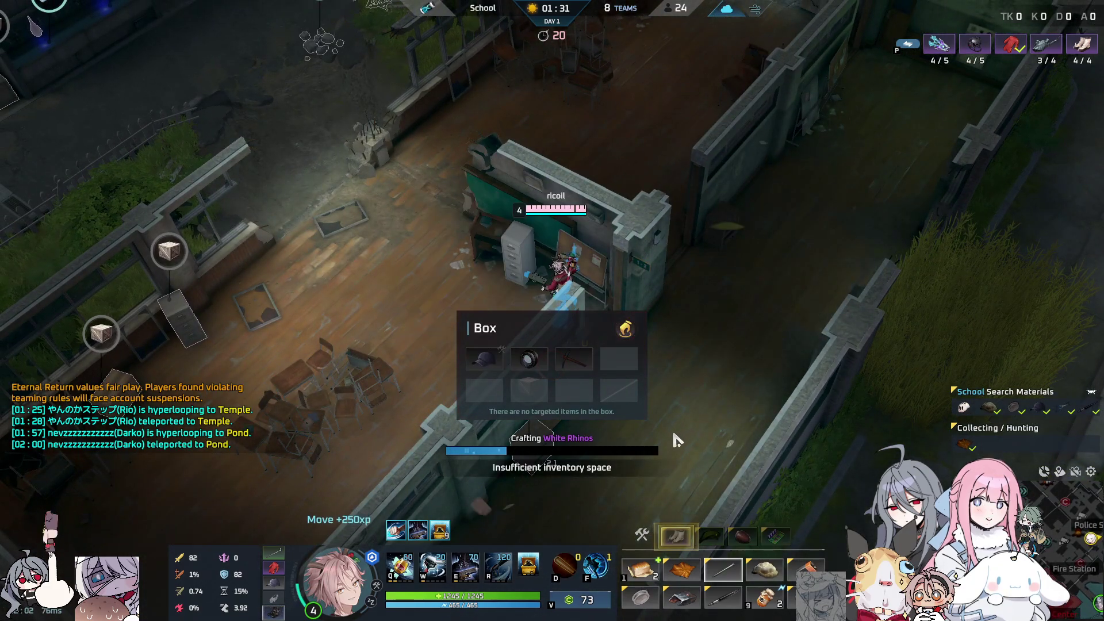
key(Tab)
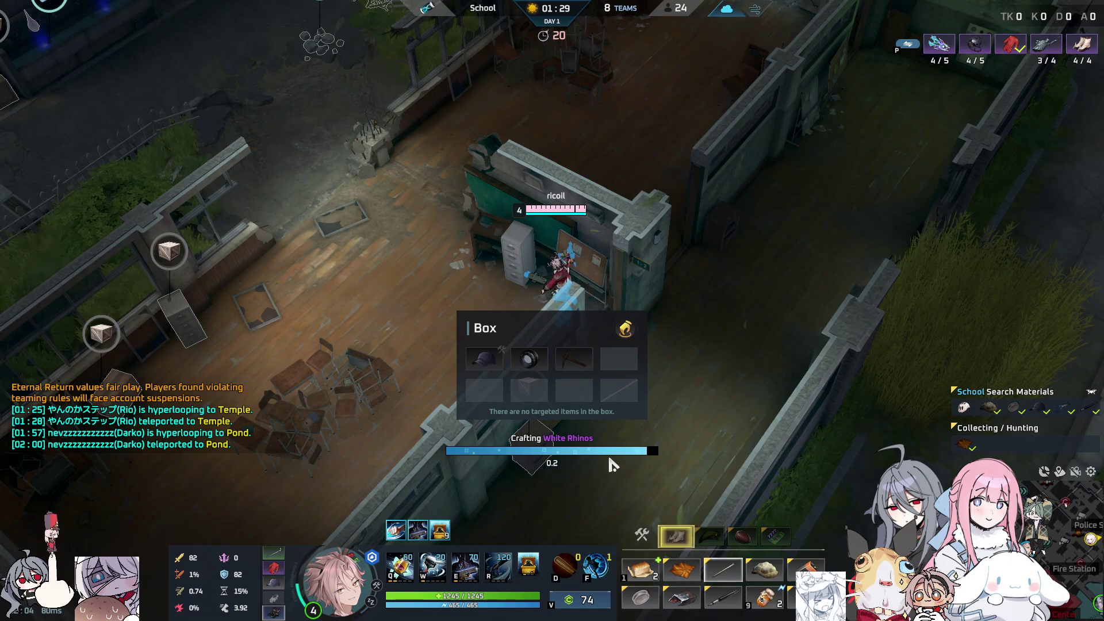
Search the box on the corridor side of the classroom wall, and head for the crate by the classroom windows
right_click(602, 450)
right_click(498, 365)
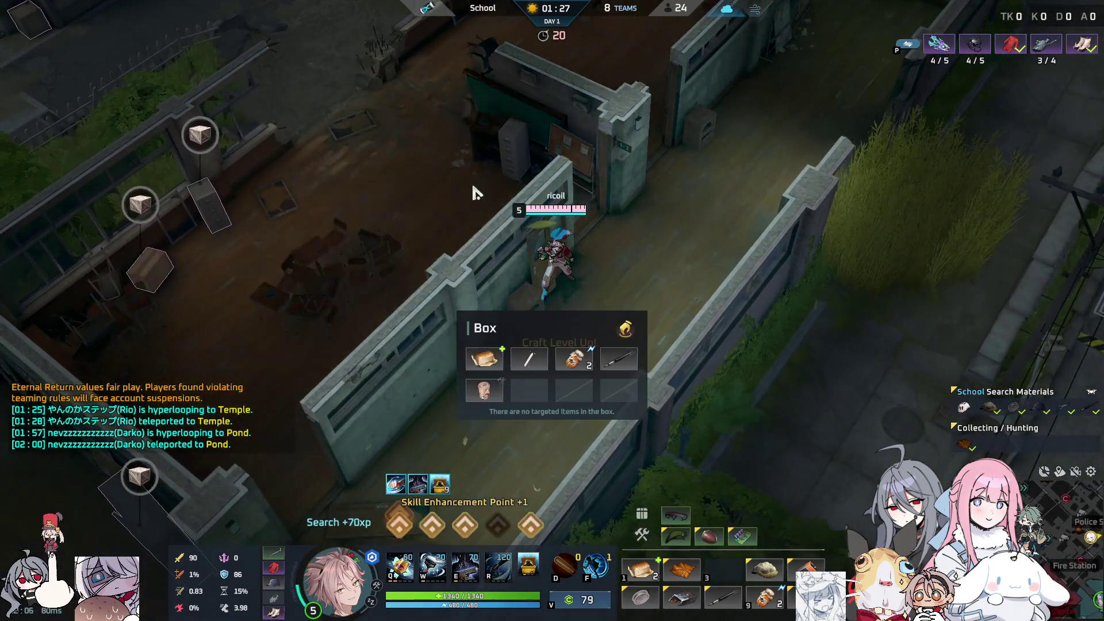
right_click(271, 310)
right_click(246, 322)
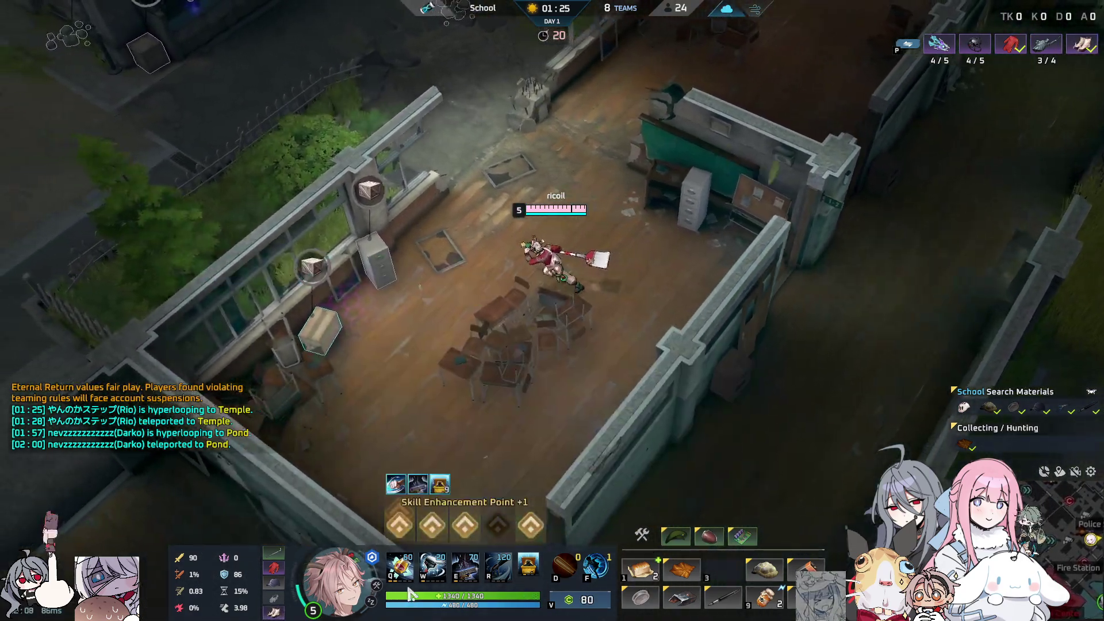